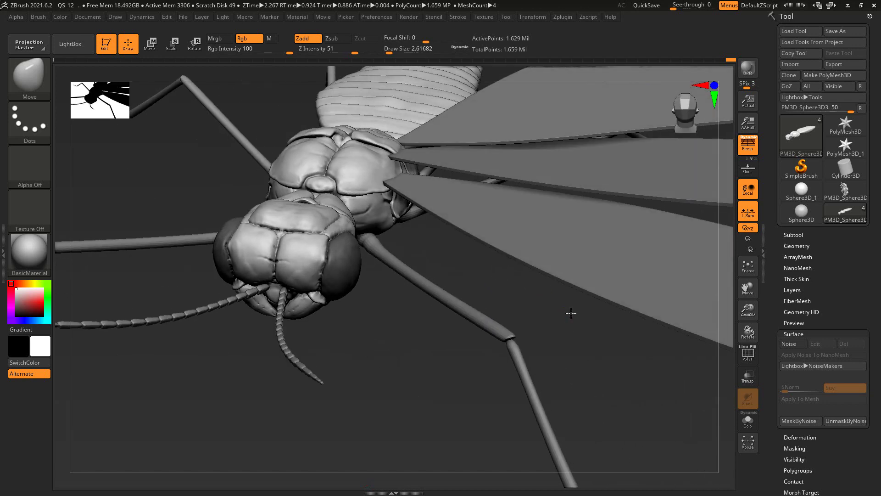
# - Select the Insect legs subtool and solo it, viewing the legs from the front
pyautogui.keyDown('alt'); pyautogui.click(523, 316); pyautogui.keyUp('alt')
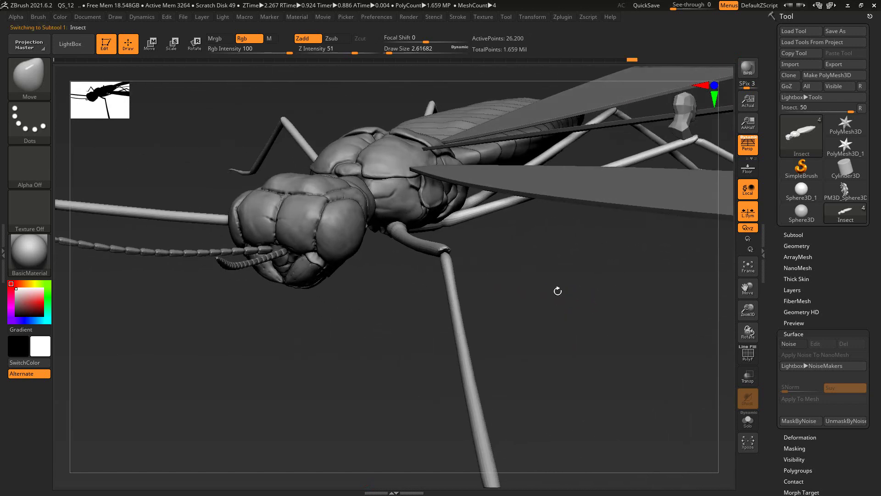
pyautogui.click(750, 426)
pyautogui.moveTo(592, 325)
pyautogui.mouseDown()
pyautogui.moveTo(571, 305)
pyautogui.moveTo(571, 275)
pyautogui.moveTo(577, 263)
pyautogui.moveTo(595, 277)
pyautogui.mouseUp()
pyautogui.moveTo(748, 310); pyautogui.dragTo(748, 316)
pyautogui.moveTo(620, 317)
pyautogui.keyDown('shift'); pyautogui.mouseDown()
pyautogui.moveTo(643, 326)
pyautogui.moveTo(602, 268)
pyautogui.mouseUp(); pyautogui.keyUp('shift')
# - Subdivide the legs twice with Ctrl+D to 418,840 active points, zoomed on one leg
pyautogui.moveTo(749, 321); pyautogui.dragTo(749, 303)
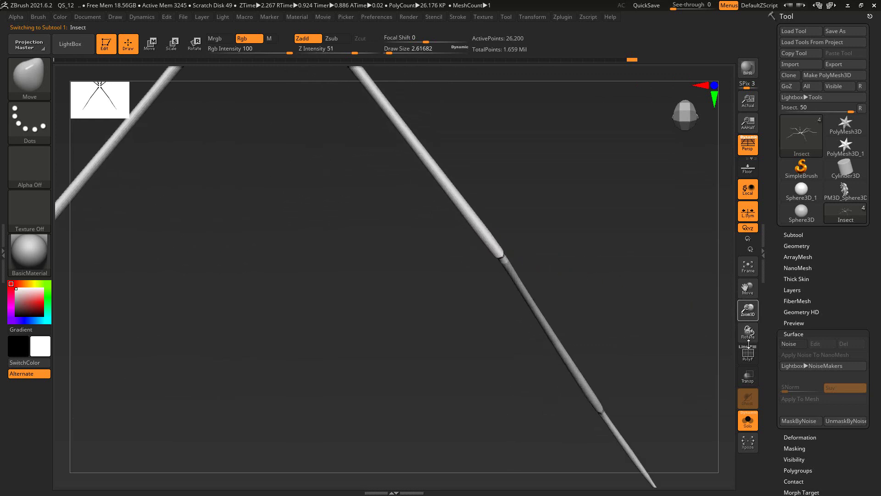
pyautogui.moveTo(582, 251)
pyautogui.mouseDown()
pyautogui.moveTo(581, 220)
pyautogui.moveTo(585, 247)
pyautogui.moveTo(561, 205)
pyautogui.moveTo(578, 293)
pyautogui.mouseUp()
pyautogui.hotkey('ctrl', 'd')
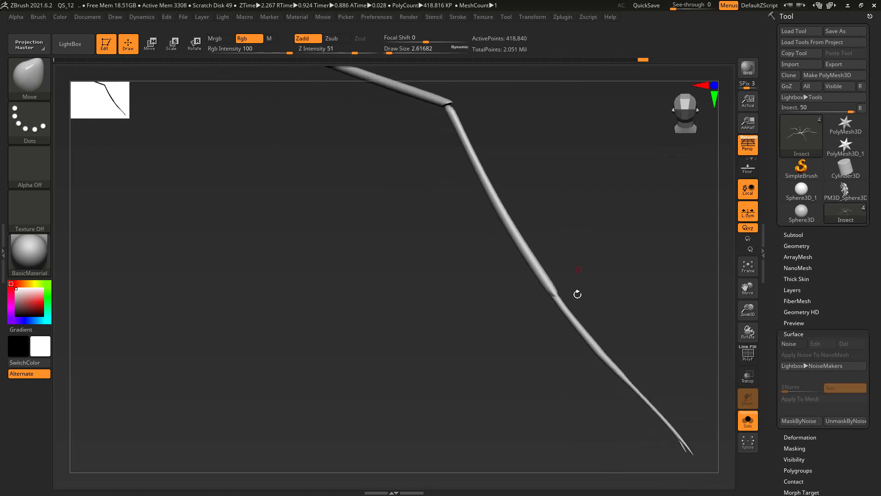
pyautogui.hotkey('ctrl', 'd')
pyautogui.moveTo(704, 300); pyautogui.dragTo(505, 229)
# - Select the ClayBuildup brush and enable Auto Masking BackfaceMask, then inspect the leg's bends
pyautogui.click(42, 65)
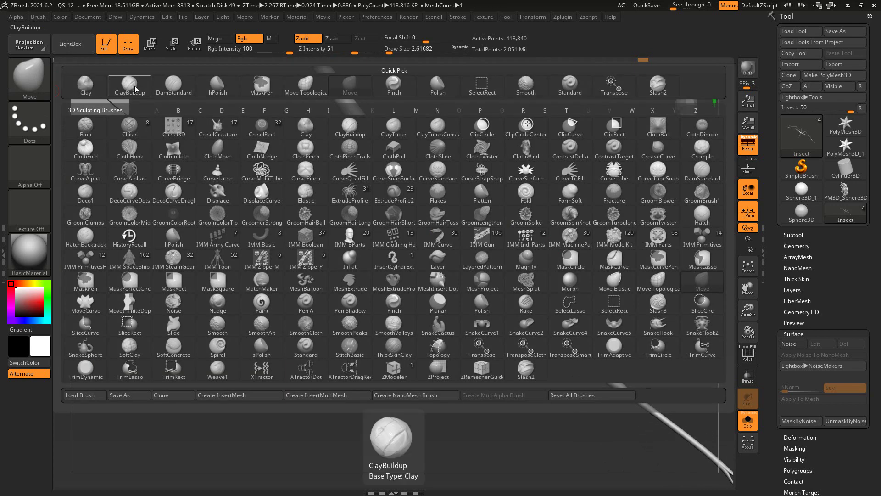
pyautogui.click(137, 90)
pyautogui.click(38, 16)
pyautogui.moveTo(82, 413); pyautogui.dragTo(81, 285)
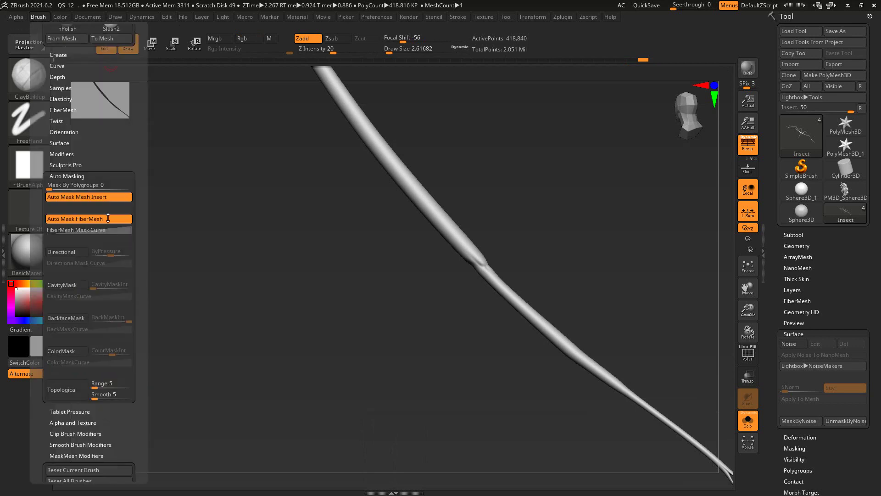
pyautogui.click(73, 261)
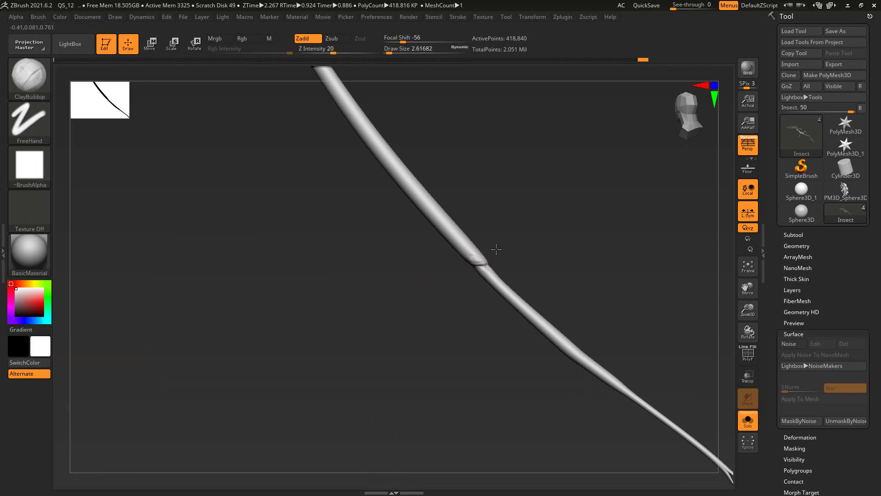
pyautogui.moveTo(496, 249)
pyautogui.mouseDown()
pyautogui.moveTo(487, 260)
pyautogui.moveTo(491, 248)
pyautogui.moveTo(516, 255)
pyautogui.moveTo(508, 252)
pyautogui.moveTo(518, 242)
pyautogui.moveTo(562, 225)
pyautogui.moveTo(549, 246)
pyautogui.moveTo(521, 236)
pyautogui.moveTo(588, 216)
pyautogui.moveTo(516, 299)
pyautogui.moveTo(526, 297)
pyautogui.mouseUp()
pyautogui.moveTo(554, 270)
pyautogui.mouseDown()
pyautogui.moveTo(522, 301)
pyautogui.moveTo(562, 287)
pyautogui.moveTo(539, 297)
pyautogui.moveTo(581, 252)
pyautogui.moveTo(538, 259)
pyautogui.moveTo(517, 293)
pyautogui.mouseUp()
# - Shift-smooth the joints of one leg from diagonal and close-up views
pyautogui.press('shift')
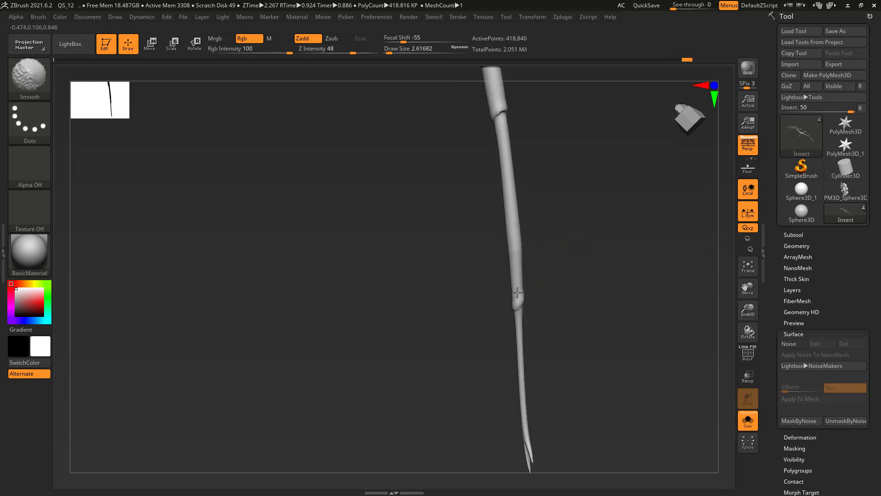
pyautogui.moveTo(556, 256)
pyautogui.mouseDown()
pyautogui.moveTo(595, 242)
pyautogui.moveTo(582, 275)
pyautogui.moveTo(585, 255)
pyautogui.moveTo(564, 279)
pyautogui.moveTo(554, 260)
pyautogui.moveTo(579, 252)
pyautogui.mouseUp()
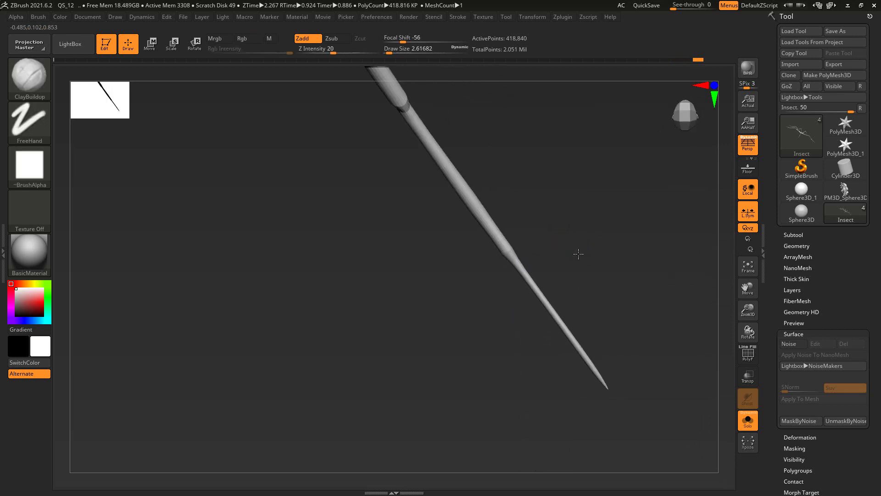
pyautogui.moveTo(728, 311)
pyautogui.mouseDown()
pyautogui.moveTo(661, 256)
pyautogui.moveTo(602, 256)
pyautogui.moveTo(602, 207)
pyautogui.moveTo(626, 153)
pyautogui.moveTo(606, 254)
pyautogui.moveTo(586, 246)
pyautogui.mouseUp()
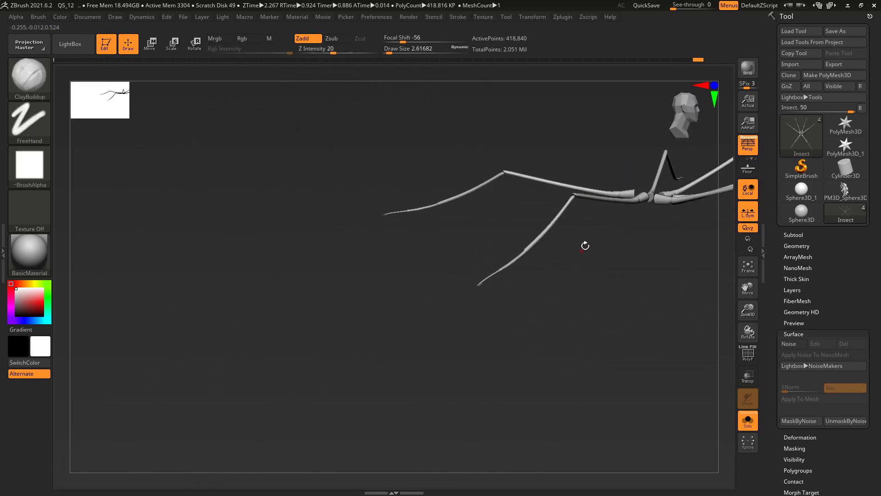
pyautogui.moveTo(740, 299)
pyautogui.mouseDown()
pyautogui.moveTo(451, 298)
pyautogui.moveTo(471, 294)
pyautogui.mouseUp()
pyautogui.press('shift')
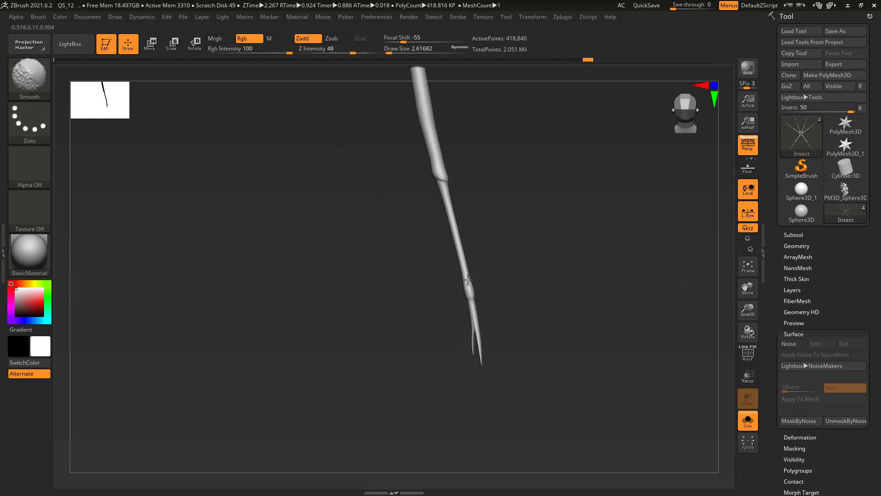
# - Smooth the leg's joint rings again from front and top-to-bottom views
pyautogui.moveTo(471, 292); pyautogui.dragTo(478, 297)
pyautogui.moveTo(498, 258)
pyautogui.keyDown('shift'); pyautogui.mouseDown()
pyautogui.moveTo(479, 289)
pyautogui.moveTo(482, 261)
pyautogui.moveTo(481, 297)
pyautogui.mouseUp(); pyautogui.keyUp('shift')
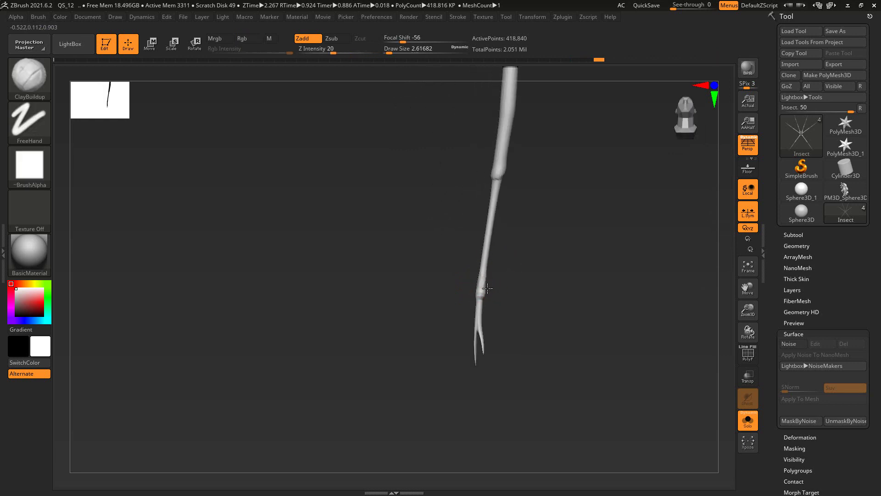
pyautogui.moveTo(518, 262)
pyautogui.mouseDown()
pyautogui.moveTo(487, 281)
pyautogui.moveTo(515, 262)
pyautogui.moveTo(526, 227)
pyautogui.moveTo(491, 288)
pyautogui.mouseUp()
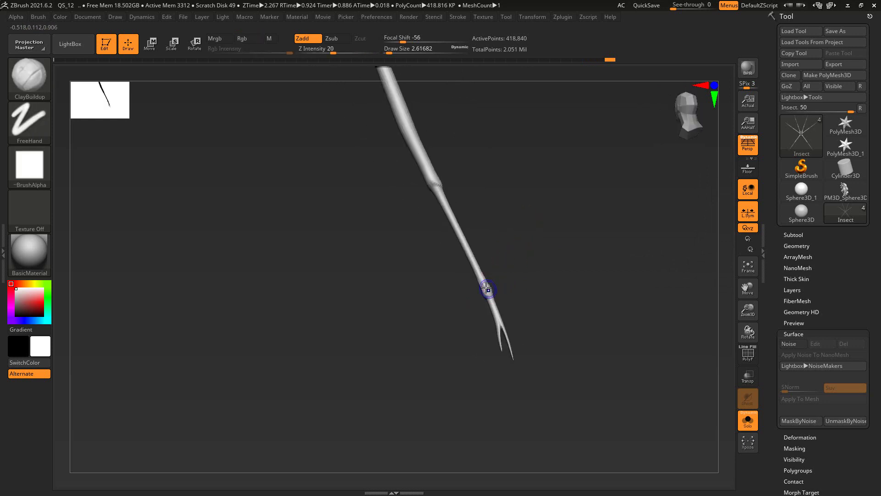
pyautogui.moveTo(503, 204)
pyautogui.mouseDown()
pyautogui.moveTo(463, 281)
pyautogui.moveTo(461, 309)
pyautogui.moveTo(485, 310)
pyautogui.moveTo(470, 308)
pyautogui.moveTo(508, 370)
pyautogui.moveTo(562, 285)
pyautogui.moveTo(732, 249)
pyautogui.mouseUp()
pyautogui.press('shift')
pyautogui.press('shift')
# - Turn Solo off to show the whole mosquito with body, wings and legs
pyautogui.moveTo(748, 310)
pyautogui.mouseDown()
pyautogui.moveTo(635, 321)
pyautogui.moveTo(669, 351)
pyautogui.moveTo(510, 282)
pyautogui.mouseUp()
pyautogui.moveTo(446, 291)
pyautogui.mouseDown()
pyautogui.moveTo(537, 238)
pyautogui.moveTo(560, 204)
pyautogui.moveTo(532, 193)
pyautogui.moveTo(651, 301)
pyautogui.mouseUp()
pyautogui.click(748, 420)
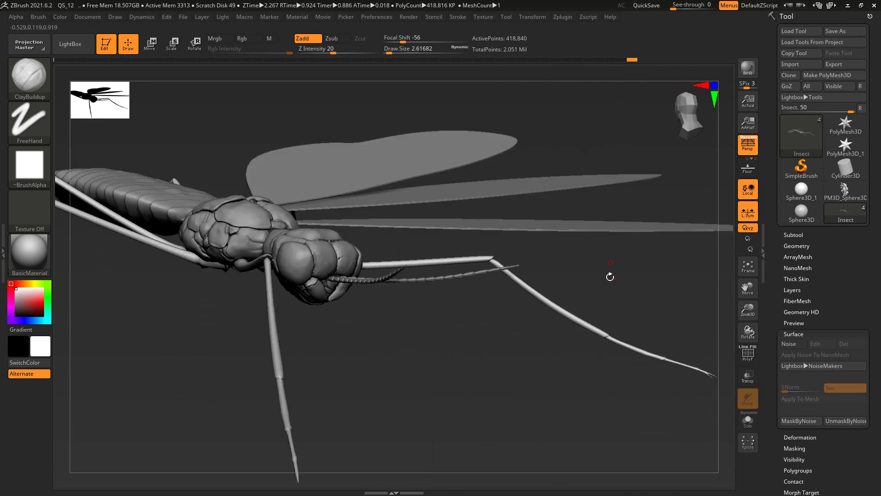
# - Inspect the head and leg roots, then re-enable Solo to isolate the legs subtool
pyautogui.moveTo(610, 276)
pyautogui.mouseDown()
pyautogui.moveTo(583, 290)
pyautogui.moveTo(580, 305)
pyautogui.moveTo(449, 257)
pyautogui.mouseUp()
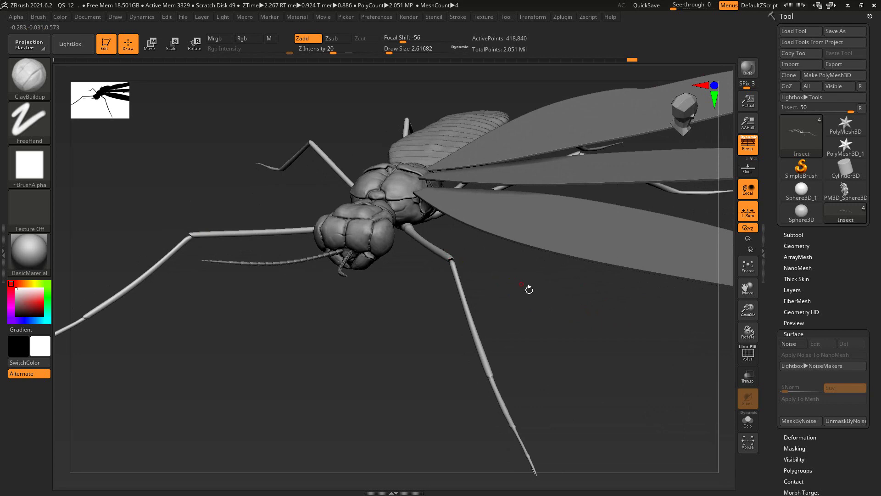
pyautogui.moveTo(529, 289)
pyautogui.mouseDown()
pyautogui.moveTo(571, 372)
pyautogui.moveTo(592, 358)
pyautogui.mouseUp()
pyautogui.moveTo(748, 309)
pyautogui.mouseDown()
pyautogui.moveTo(687, 349)
pyautogui.moveTo(391, 343)
pyautogui.moveTo(393, 318)
pyautogui.moveTo(358, 213)
pyautogui.moveTo(346, 285)
pyautogui.moveTo(314, 224)
pyautogui.moveTo(379, 369)
pyautogui.moveTo(380, 199)
pyautogui.moveTo(358, 168)
pyautogui.moveTo(370, 157)
pyautogui.moveTo(321, 287)
pyautogui.mouseUp()
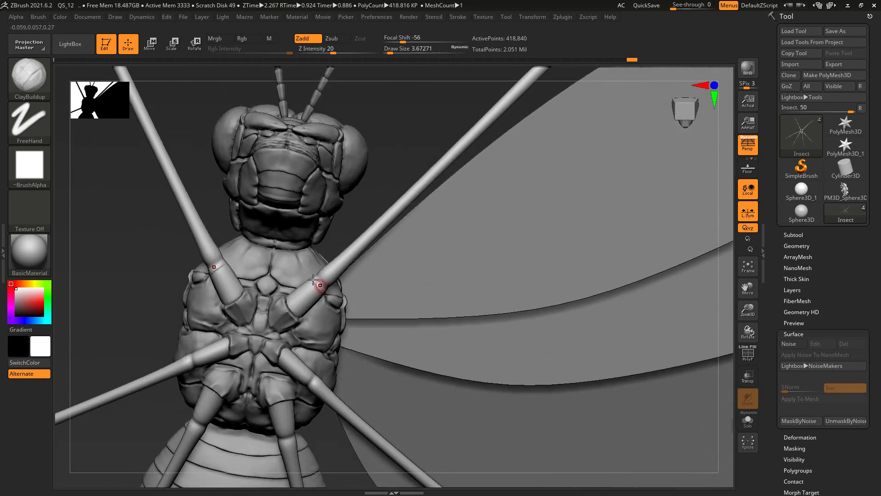
pyautogui.moveTo(377, 199)
pyautogui.mouseDown()
pyautogui.moveTo(309, 286)
pyautogui.moveTo(316, 276)
pyautogui.mouseUp()
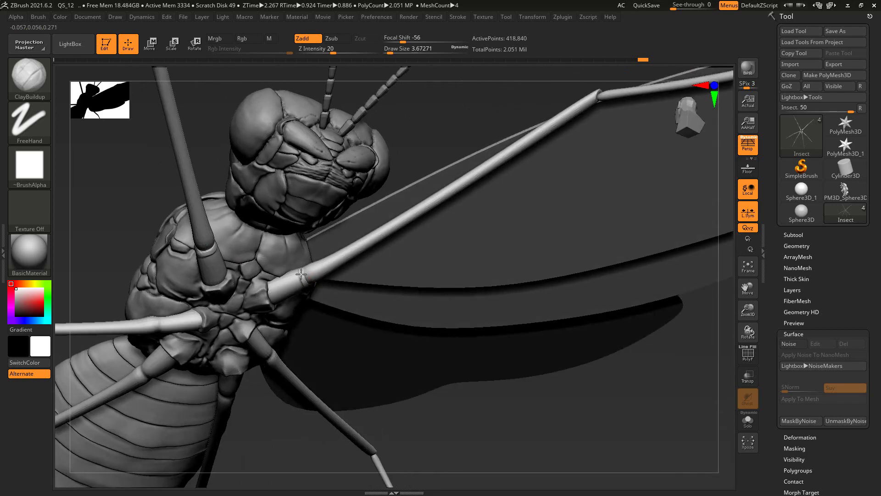
pyautogui.click(748, 420)
# - Check the brush size and begin smoothing the leg joints near the roots
pyautogui.moveTo(413, 324); pyautogui.dragTo(311, 276)
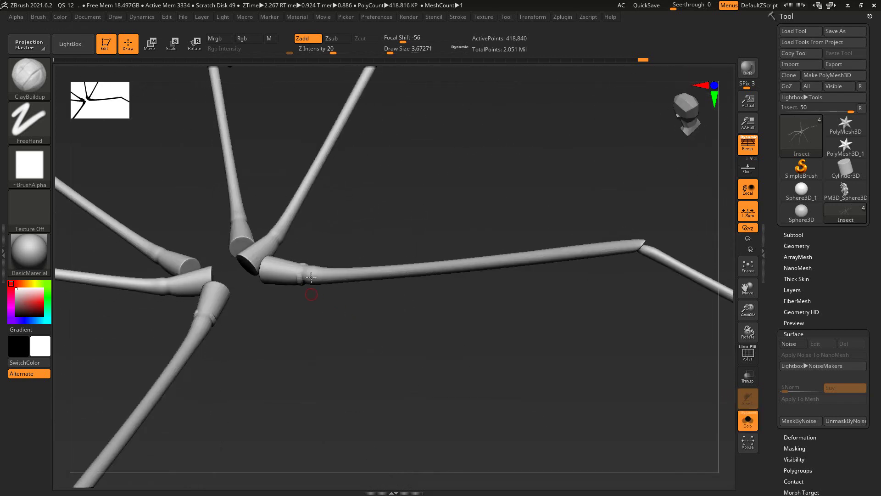
pyautogui.moveTo(330, 240)
pyautogui.keyDown('alt'); pyautogui.mouseDown()
pyautogui.moveTo(714, 305)
pyautogui.moveTo(649, 329)
pyautogui.mouseUp(); pyautogui.keyUp('alt')
pyautogui.press('s')
pyautogui.press('shift')
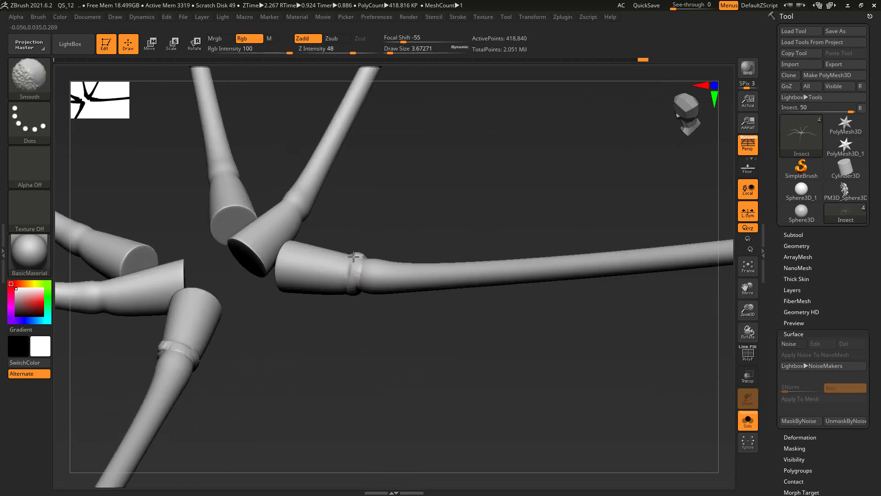
pyautogui.moveTo(354, 257)
pyautogui.mouseDown()
pyautogui.moveTo(388, 242)
pyautogui.moveTo(395, 265)
pyautogui.mouseUp()
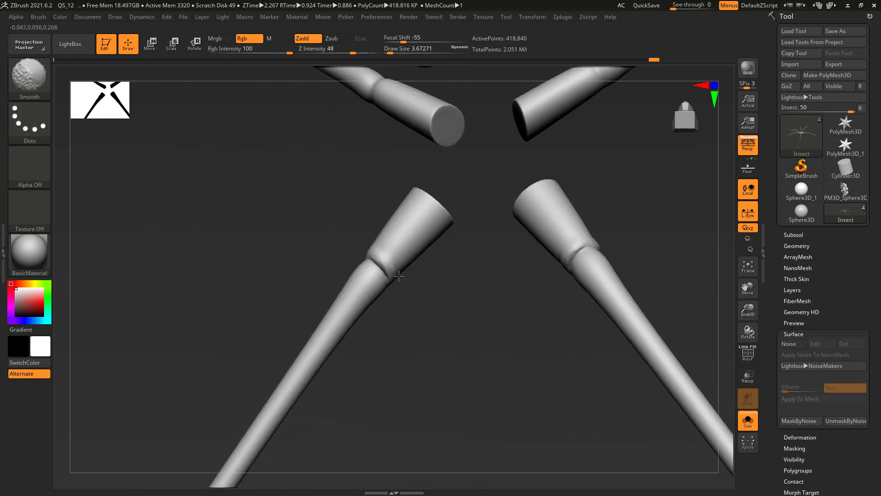
pyautogui.moveTo(413, 299); pyautogui.dragTo(388, 264)
pyautogui.press('shift')
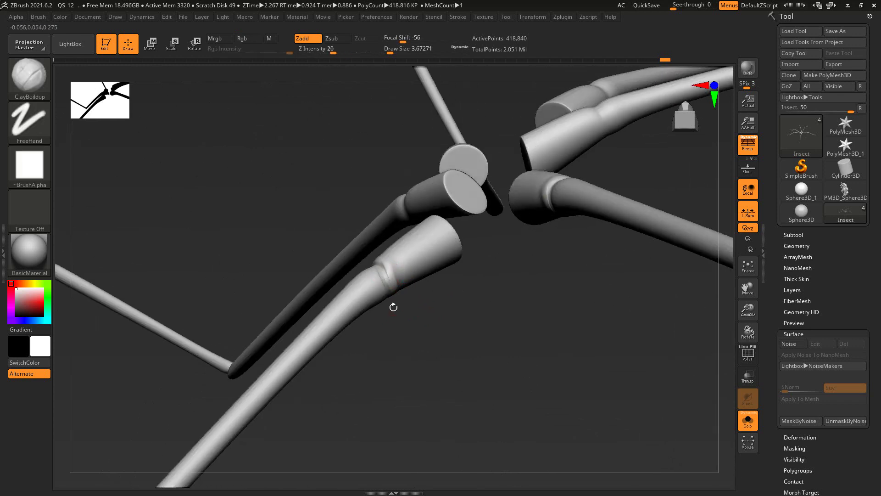
pyautogui.moveTo(393, 305); pyautogui.dragTo(374, 255)
# - Build up clay rings at the mirrored leg joints and smooth them
pyautogui.press('shift')
pyautogui.press('shift')
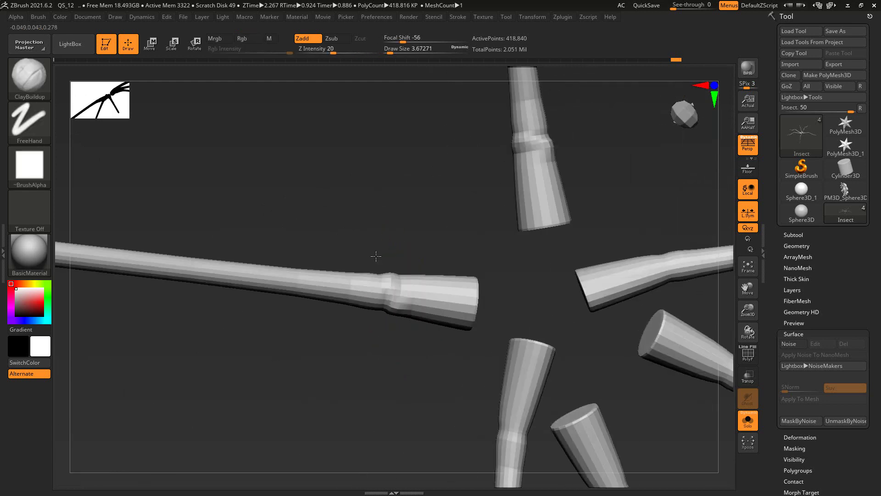
pyautogui.press('shift')
pyautogui.press('shift')
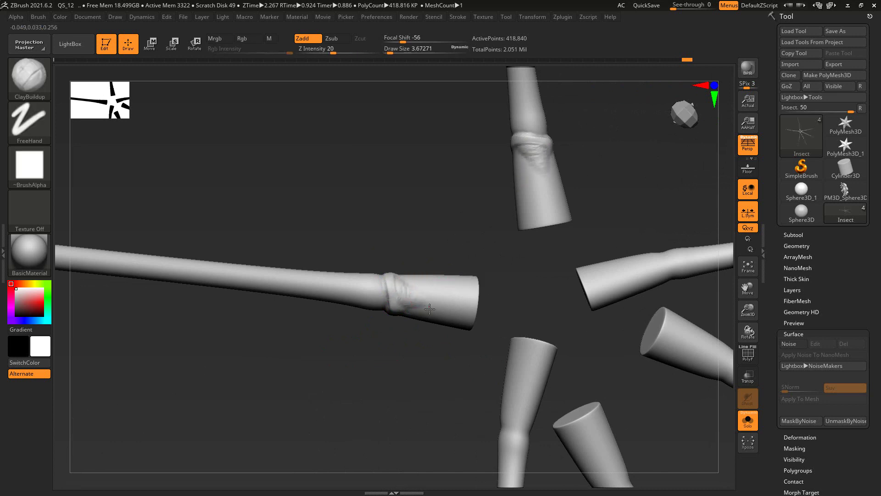
pyautogui.press('shift')
pyautogui.moveTo(437, 304)
pyautogui.mouseDown()
pyautogui.moveTo(414, 289)
pyautogui.moveTo(425, 298)
pyautogui.moveTo(404, 301)
pyautogui.mouseUp()
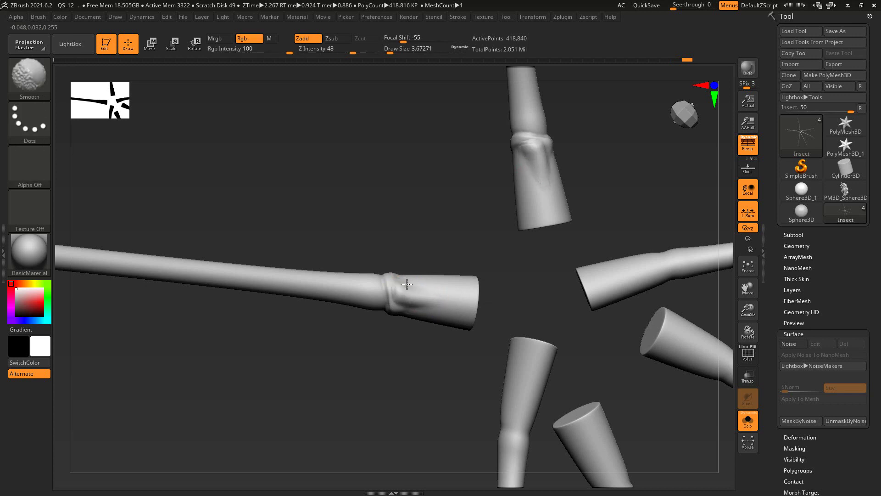
pyautogui.moveTo(482, 287); pyautogui.dragTo(468, 265)
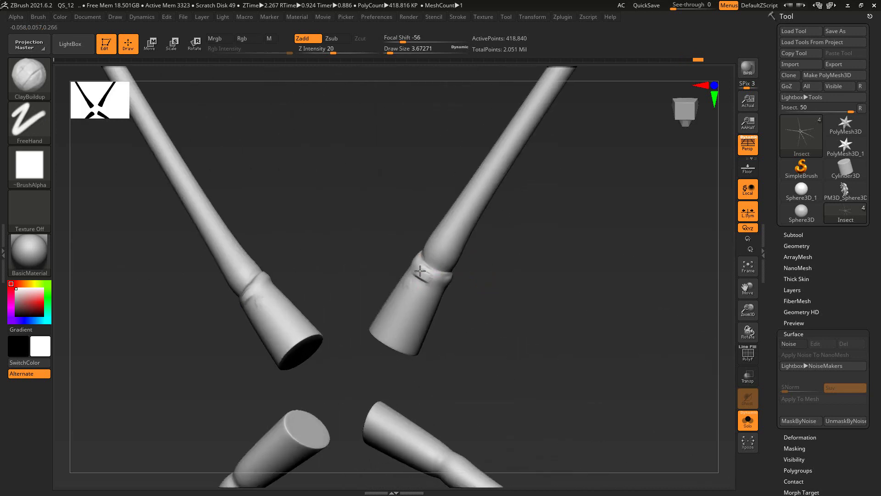
pyautogui.keyDown('shift'); pyautogui.moveTo(414, 277); pyautogui.dragTo(412, 287); pyautogui.keyUp('shift')
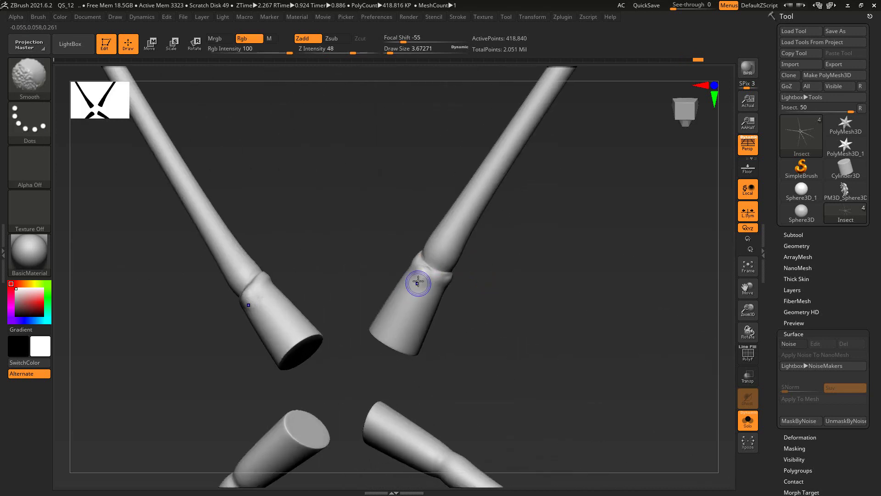
pyautogui.keyDown('ctrl'); pyautogui.moveTo(419, 282); pyautogui.dragTo(445, 295, button='right'); pyautogui.keyUp('ctrl')
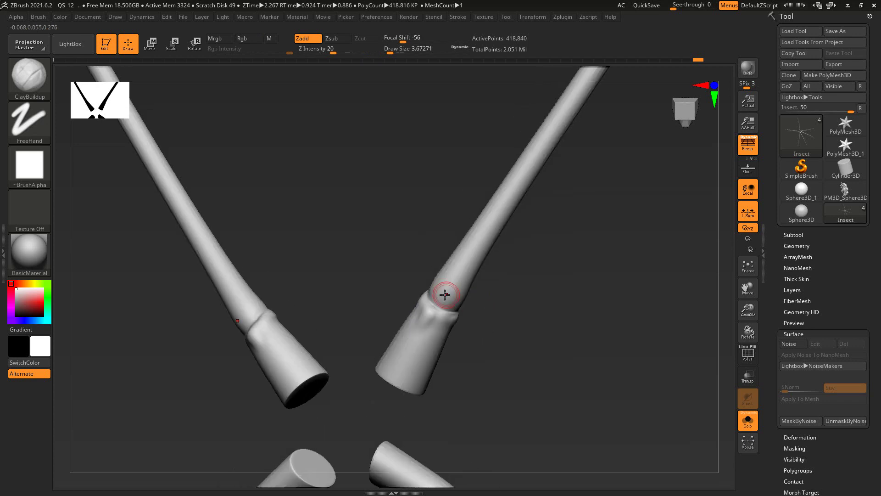
pyautogui.moveTo(447, 281)
pyautogui.keyDown('shift'); pyautogui.mouseDown()
pyautogui.moveTo(442, 291)
pyautogui.moveTo(471, 245)
pyautogui.moveTo(463, 255)
pyautogui.moveTo(514, 291)
pyautogui.moveTo(545, 273)
pyautogui.moveTo(449, 273)
pyautogui.moveTo(427, 305)
pyautogui.moveTo(416, 288)
pyautogui.moveTo(419, 297)
pyautogui.mouseUp(); pyautogui.keyUp('shift')
# - Smooth the lumpy surface along the upright leg segment
pyautogui.press('shift')
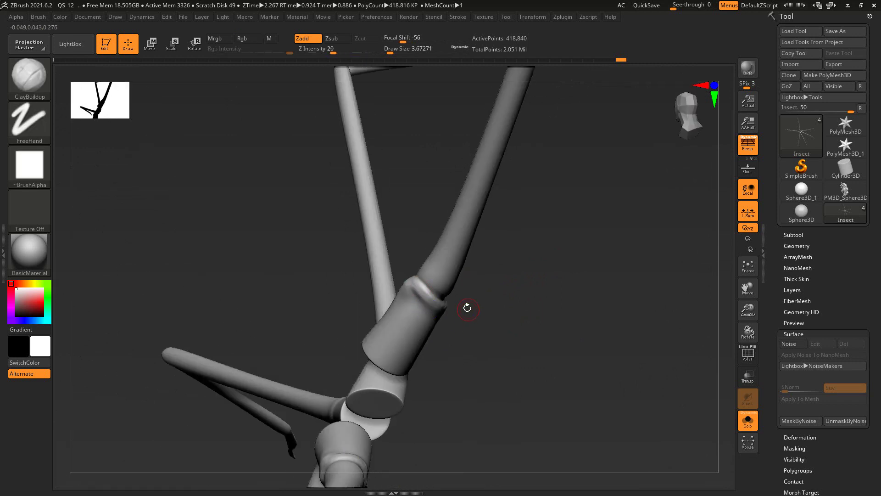
pyautogui.moveTo(469, 309)
pyautogui.mouseDown()
pyautogui.moveTo(503, 304)
pyautogui.moveTo(467, 354)
pyautogui.moveTo(474, 362)
pyautogui.moveTo(495, 329)
pyautogui.moveTo(411, 323)
pyautogui.mouseUp()
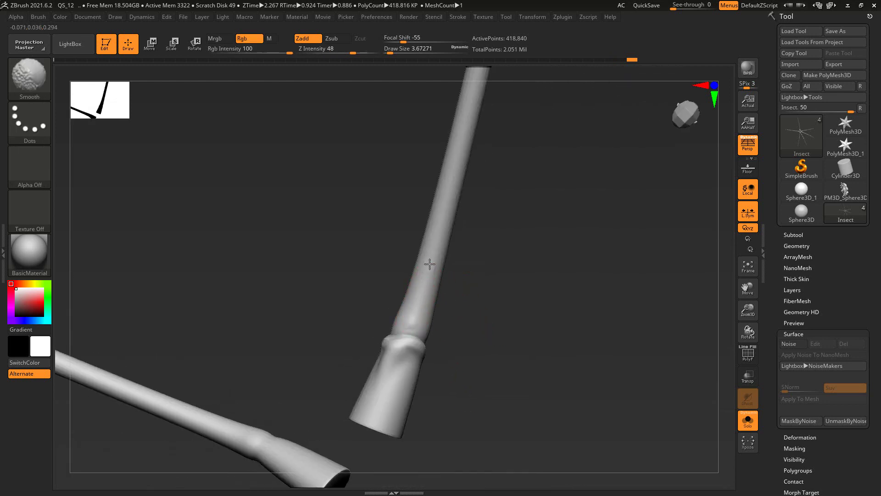
pyautogui.moveTo(430, 264); pyautogui.dragTo(437, 275, button='right')
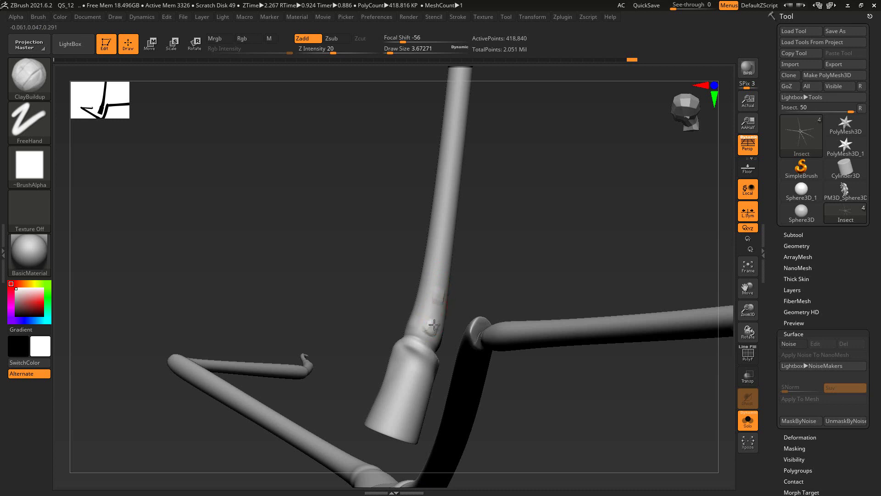
pyautogui.keyDown('shift'); pyautogui.moveTo(445, 259); pyautogui.dragTo(430, 327); pyautogui.keyUp('shift')
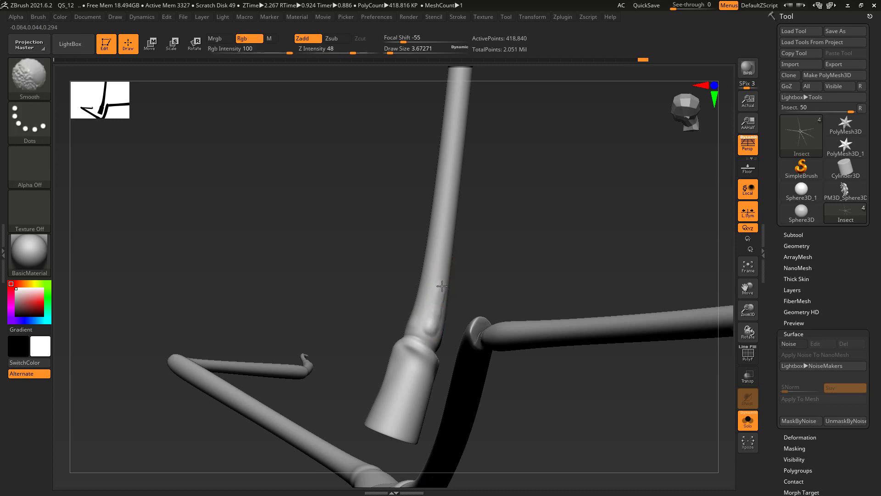
pyautogui.moveTo(440, 321)
pyautogui.mouseDown(button='right')
pyautogui.moveTo(519, 238)
pyautogui.moveTo(415, 315)
pyautogui.mouseUp(button='right')
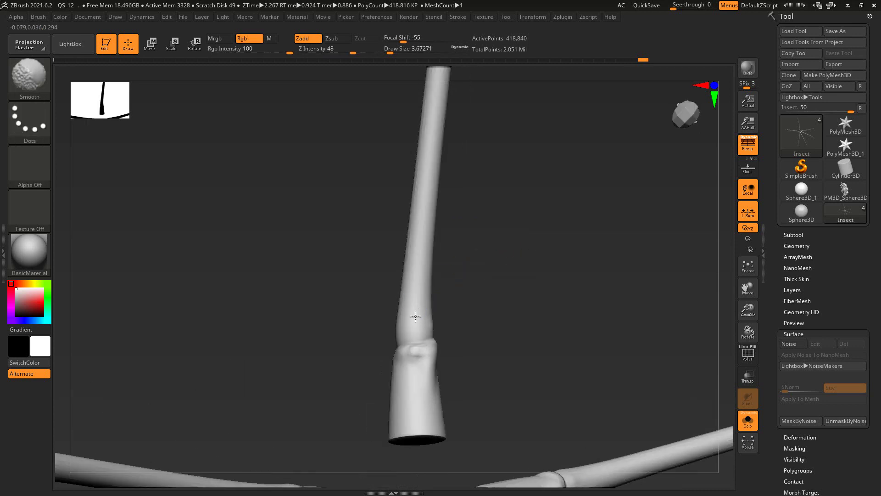
pyautogui.moveTo(521, 309)
pyautogui.mouseDown(button='right')
pyautogui.moveTo(474, 183)
pyautogui.moveTo(460, 360)
pyautogui.moveTo(531, 296)
pyautogui.moveTo(425, 295)
pyautogui.moveTo(464, 291)
pyautogui.moveTo(457, 266)
pyautogui.moveTo(403, 308)
pyautogui.mouseUp(button='right')
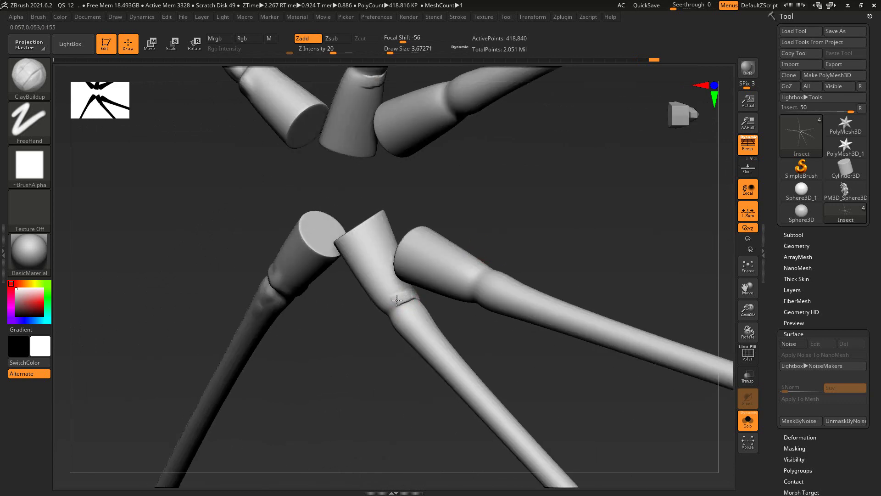
# - Smooth the joint bulges and add subtle ridges above the mirrored leg joints
pyautogui.moveTo(364, 339)
pyautogui.mouseDown(button='right')
pyautogui.moveTo(418, 278)
pyautogui.moveTo(480, 309)
pyautogui.moveTo(409, 283)
pyautogui.moveTo(428, 262)
pyautogui.moveTo(459, 292)
pyautogui.moveTo(429, 286)
pyautogui.mouseUp(button='right')
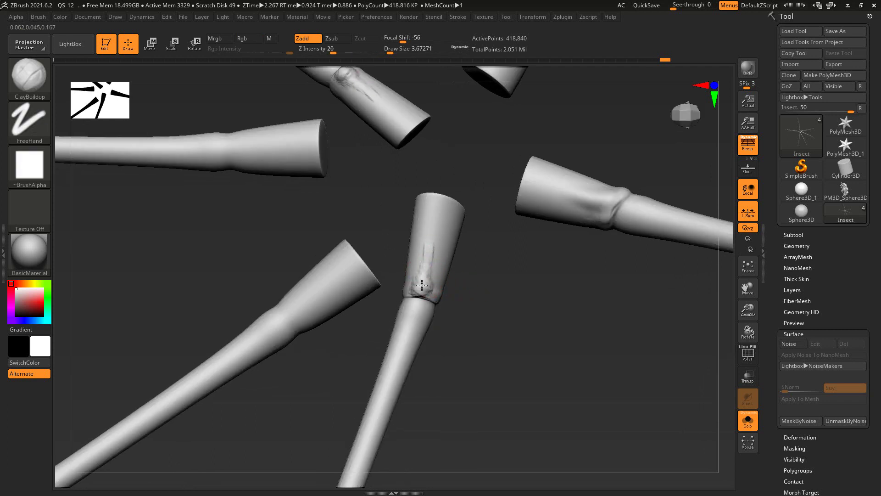
pyautogui.keyDown('shift'); pyautogui.moveTo(432, 248); pyautogui.dragTo(419, 284); pyautogui.keyUp('shift')
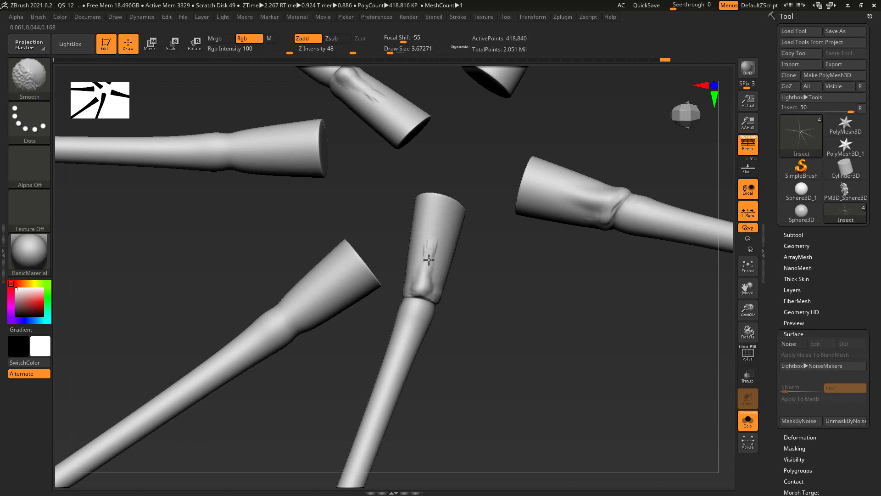
pyautogui.moveTo(443, 289); pyautogui.dragTo(444, 258, button='right')
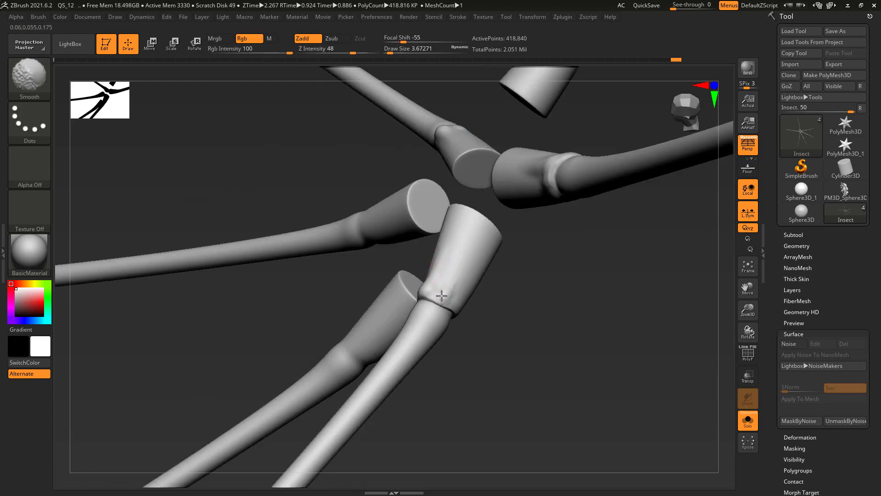
pyautogui.moveTo(467, 275)
pyautogui.mouseDown(button='right')
pyautogui.moveTo(483, 313)
pyautogui.moveTo(449, 299)
pyautogui.mouseUp(button='right')
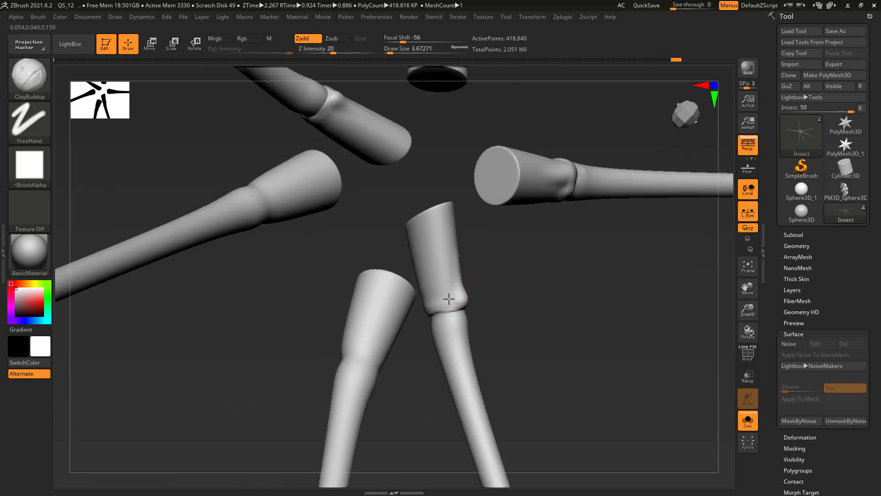
pyautogui.moveTo(442, 285)
pyautogui.keyDown('shift'); pyautogui.mouseDown()
pyautogui.moveTo(441, 301)
pyautogui.moveTo(478, 211)
pyautogui.moveTo(508, 289)
pyautogui.moveTo(429, 199)
pyautogui.moveTo(432, 209)
pyautogui.moveTo(465, 205)
pyautogui.moveTo(465, 228)
pyautogui.moveTo(496, 173)
pyautogui.moveTo(493, 188)
pyautogui.mouseUp(); pyautogui.keyUp('shift')
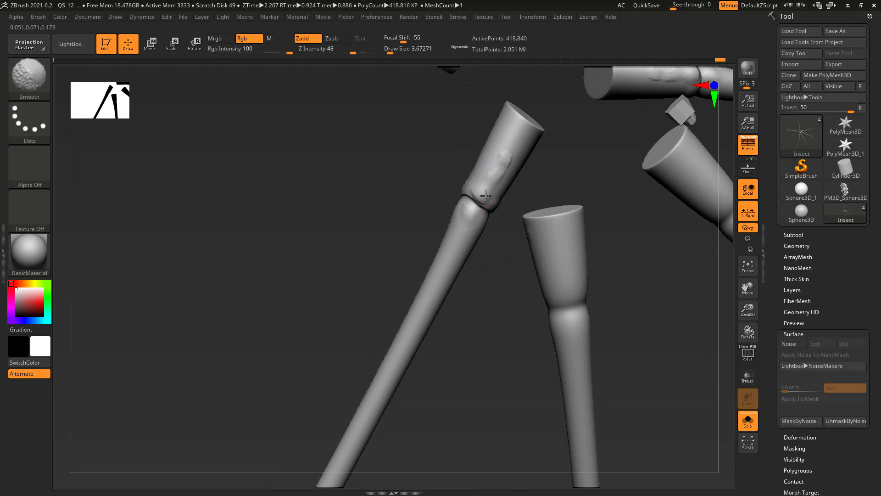
pyautogui.moveTo(491, 272); pyautogui.dragTo(515, 252)
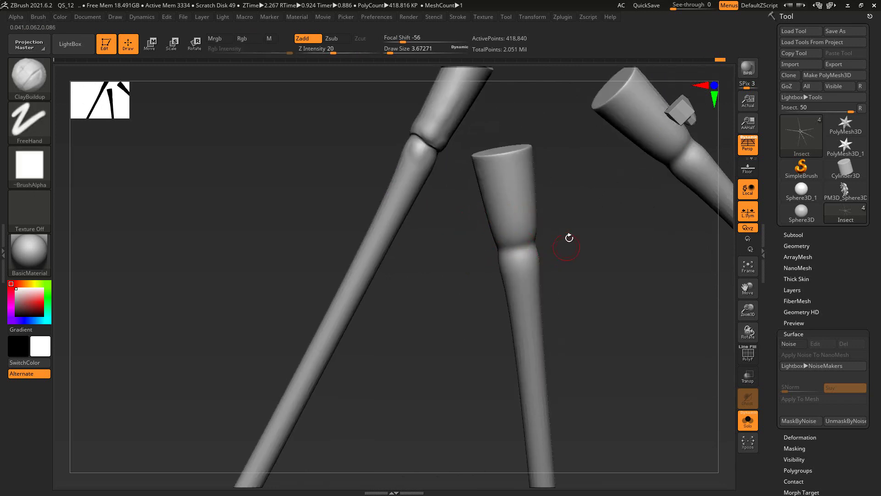
pyautogui.moveTo(569, 239); pyautogui.dragTo(499, 241)
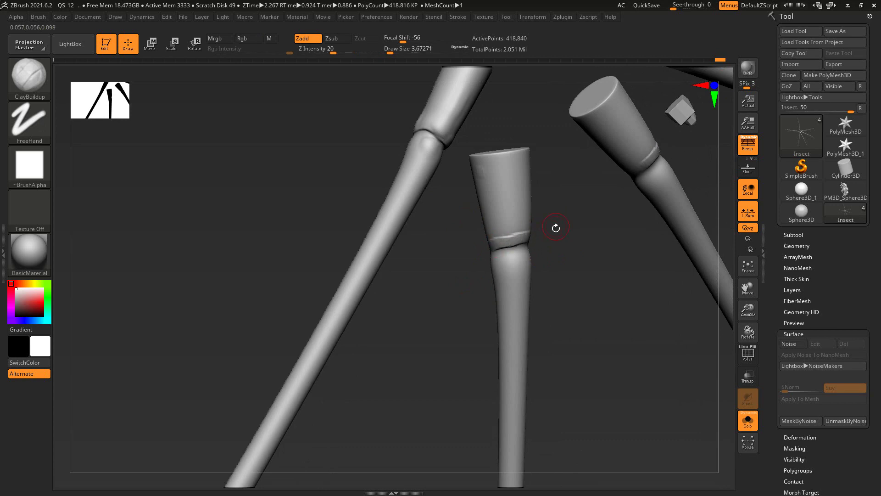
pyautogui.moveTo(556, 227)
pyautogui.mouseDown()
pyautogui.moveTo(496, 232)
pyautogui.moveTo(497, 222)
pyautogui.moveTo(475, 236)
pyautogui.moveTo(486, 222)
pyautogui.moveTo(463, 228)
pyautogui.moveTo(488, 252)
pyautogui.moveTo(454, 222)
pyautogui.mouseUp()
# - Sculpt a ring band around the lower limb and smooth it
pyautogui.click(475, 236)
pyautogui.moveTo(521, 247)
pyautogui.keyDown('shift'); pyautogui.mouseDown()
pyautogui.moveTo(485, 220)
pyautogui.moveTo(498, 188)
pyautogui.moveTo(476, 289)
pyautogui.moveTo(498, 180)
pyautogui.moveTo(492, 215)
pyautogui.moveTo(509, 232)
pyautogui.moveTo(506, 203)
pyautogui.mouseUp(); pyautogui.keyUp('shift')
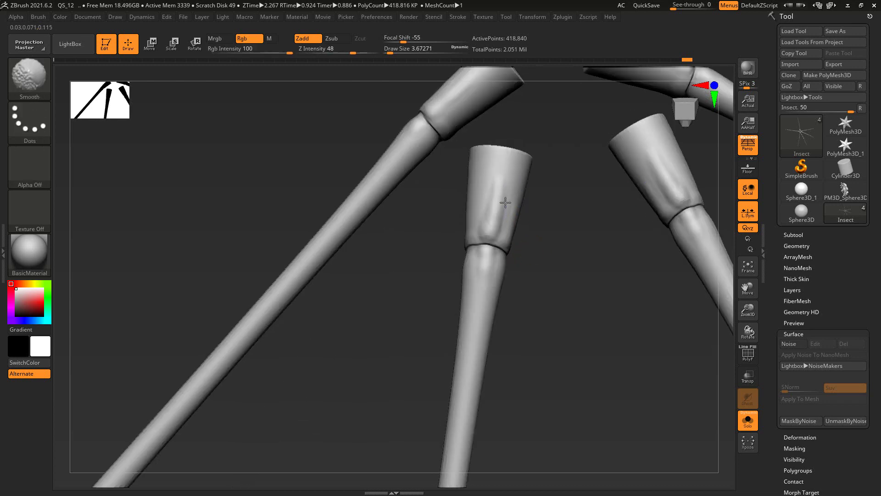
pyautogui.moveTo(537, 244)
pyautogui.mouseDown()
pyautogui.moveTo(468, 231)
pyautogui.moveTo(482, 226)
pyautogui.moveTo(489, 203)
pyautogui.mouseUp()
pyautogui.press('shift')
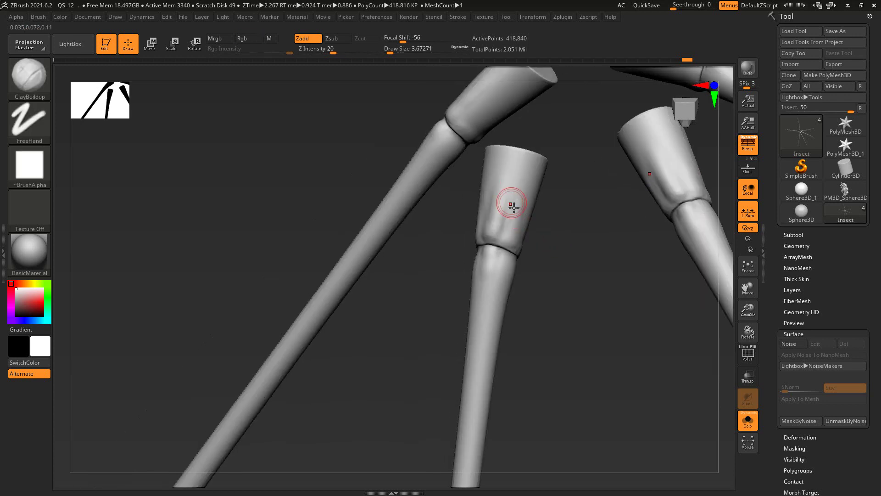
pyautogui.moveTo(467, 224); pyautogui.dragTo(509, 201)
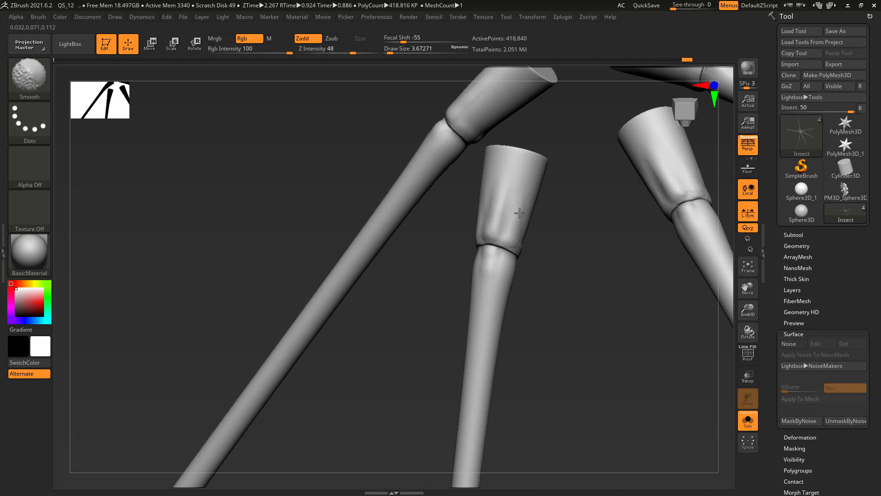
pyautogui.moveTo(519, 220); pyautogui.dragTo(528, 246, button='right')
# - Sculpt a small dent and wrinkled detail at the lower leg joint
pyautogui.moveTo(527, 246)
pyautogui.keyDown('shift'); pyautogui.mouseDown()
pyautogui.moveTo(555, 256)
pyautogui.moveTo(532, 264)
pyautogui.moveTo(553, 243)
pyautogui.mouseUp(); pyautogui.keyUp('shift')
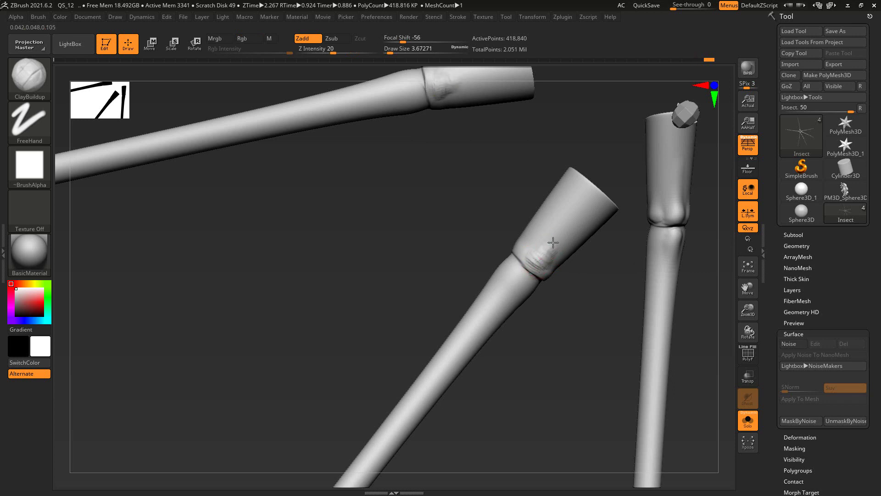
pyautogui.moveTo(561, 241); pyautogui.dragTo(555, 240, button='right')
pyautogui.moveTo(555, 240)
pyautogui.mouseDown()
pyautogui.moveTo(535, 251)
pyautogui.moveTo(516, 285)
pyautogui.mouseUp()
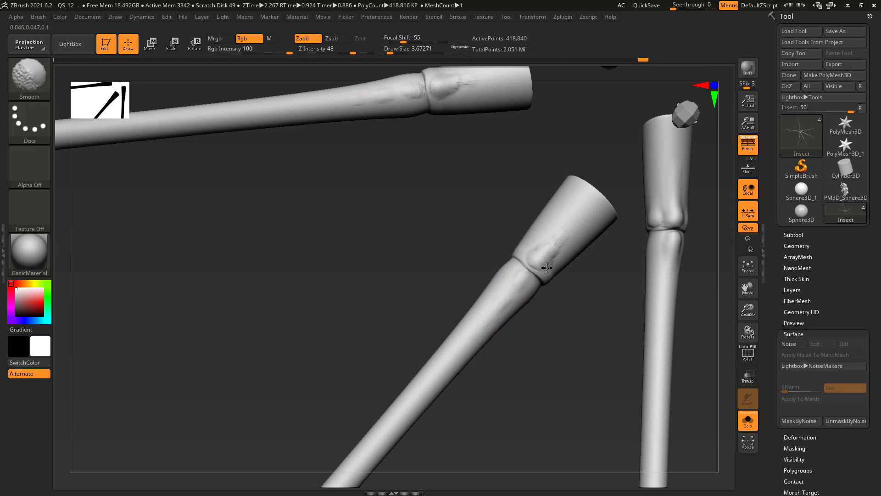
pyautogui.moveTo(600, 295); pyautogui.dragTo(534, 254)
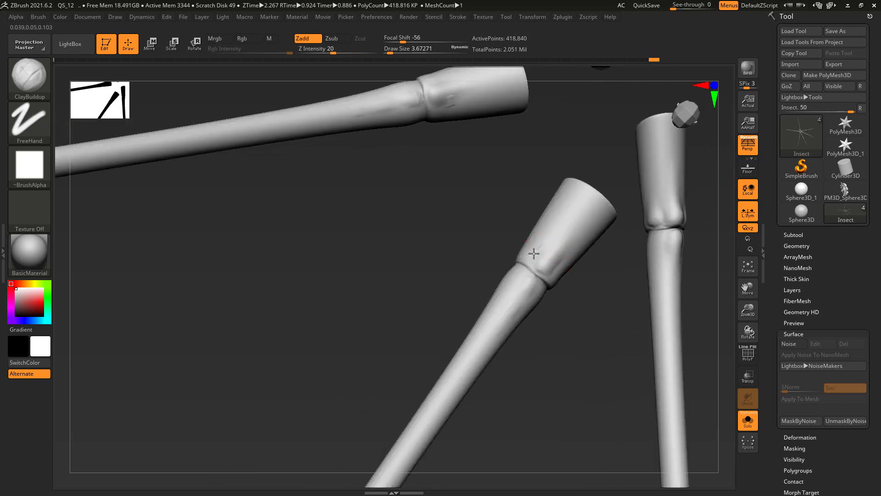
# - Reduce Draw Size to about 1.5 and switch to the Standard brush for fine creases
pyautogui.press('s')
pyautogui.moveTo(413, 229); pyautogui.dragTo(265, 216)
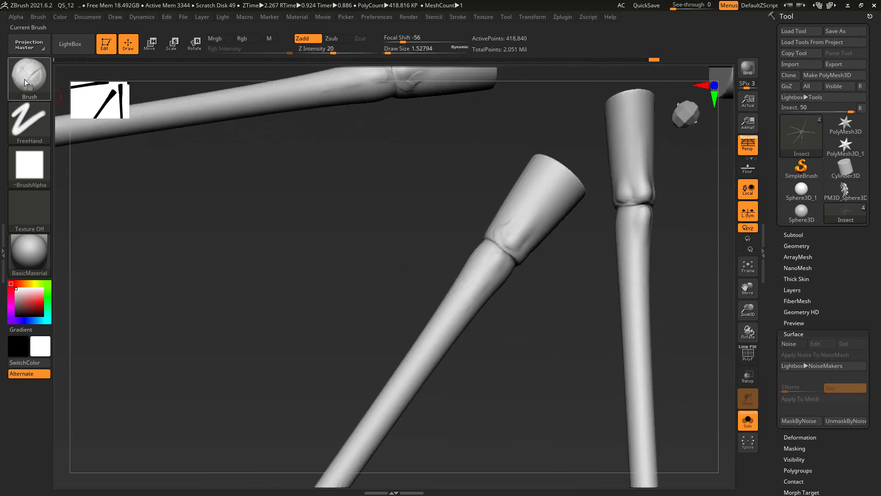
pyautogui.click(26, 83)
pyautogui.click(561, 85)
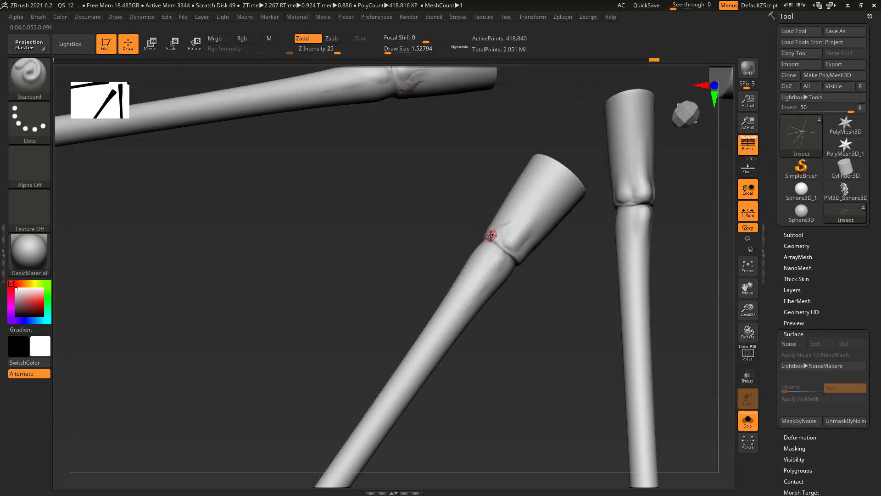
# - Orbit around the legs to review the joint creases from many angles
pyautogui.moveTo(523, 261); pyautogui.dragTo(508, 248)
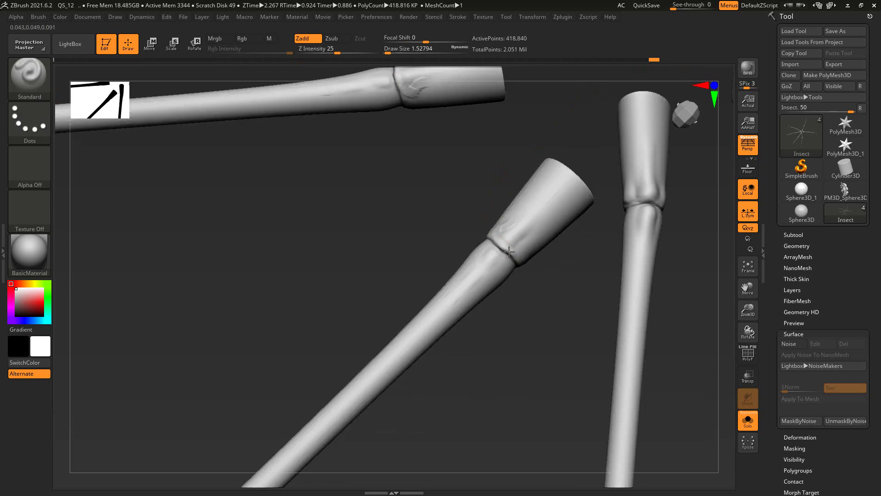
pyautogui.moveTo(532, 305)
pyautogui.mouseDown()
pyautogui.moveTo(642, 240)
pyautogui.moveTo(586, 197)
pyautogui.moveTo(663, 224)
pyautogui.moveTo(584, 205)
pyautogui.moveTo(567, 239)
pyautogui.moveTo(566, 209)
pyautogui.mouseUp()
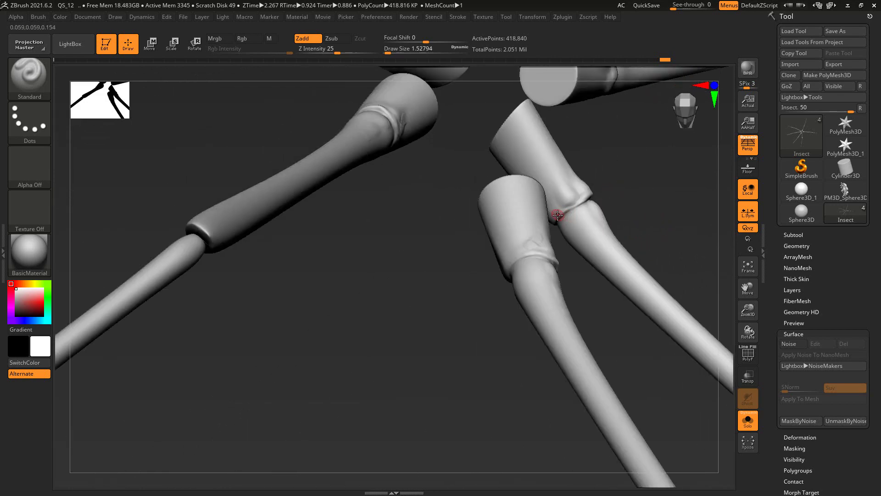
pyautogui.moveTo(597, 181)
pyautogui.mouseDown()
pyautogui.moveTo(634, 144)
pyautogui.moveTo(563, 213)
pyautogui.mouseUp()
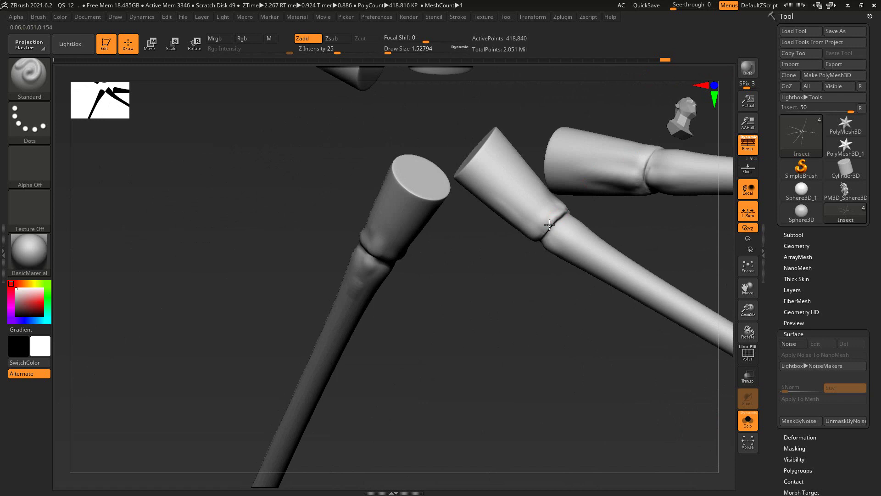
pyautogui.moveTo(534, 279)
pyautogui.mouseDown()
pyautogui.moveTo(645, 191)
pyautogui.moveTo(606, 209)
pyautogui.mouseUp()
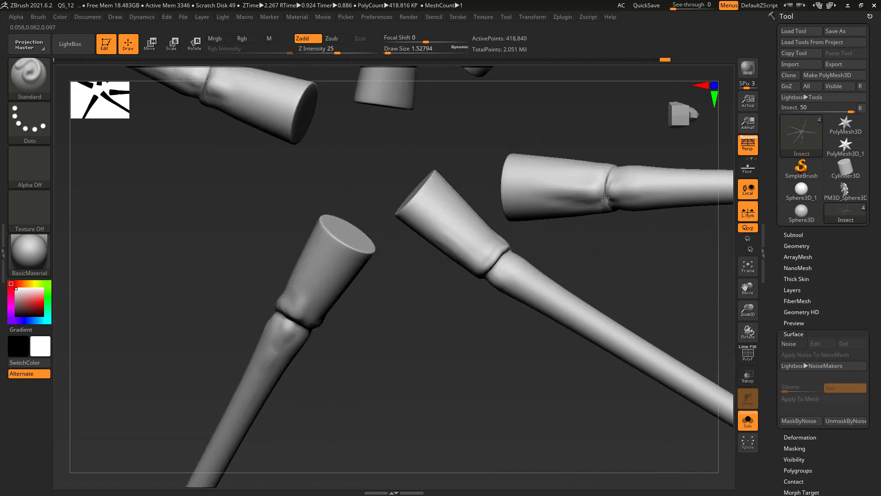
pyautogui.moveTo(618, 155); pyautogui.dragTo(588, 211)
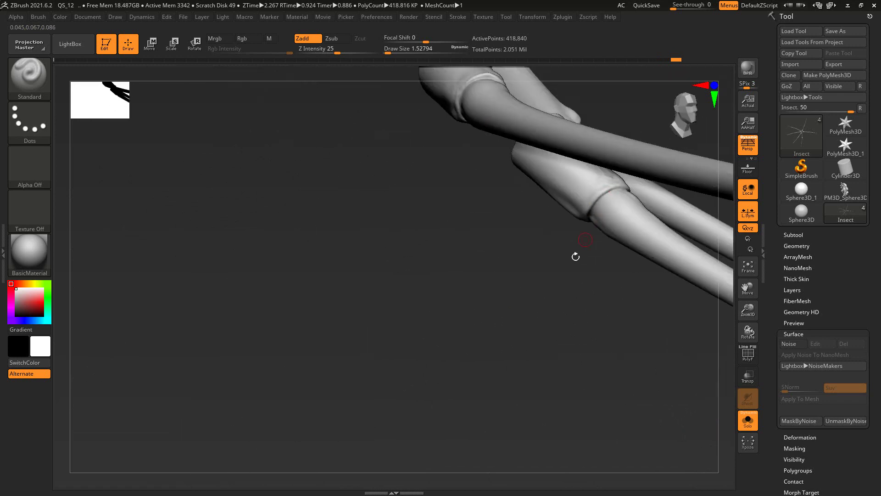
pyautogui.moveTo(576, 257); pyautogui.dragTo(593, 220)
pyautogui.moveTo(510, 223)
pyautogui.mouseDown()
pyautogui.moveTo(489, 211)
pyautogui.moveTo(551, 191)
pyautogui.moveTo(636, 267)
pyautogui.moveTo(518, 379)
pyautogui.moveTo(576, 378)
pyautogui.moveTo(610, 338)
pyautogui.moveTo(454, 167)
pyautogui.moveTo(494, 227)
pyautogui.moveTo(391, 207)
pyautogui.moveTo(448, 191)
pyautogui.moveTo(386, 208)
pyautogui.mouseUp()
pyautogui.moveTo(476, 189)
pyautogui.mouseDown()
pyautogui.moveTo(398, 206)
pyautogui.moveTo(497, 144)
pyautogui.moveTo(392, 199)
pyautogui.mouseUp()
pyautogui.moveTo(470, 195); pyautogui.dragTo(425, 219)
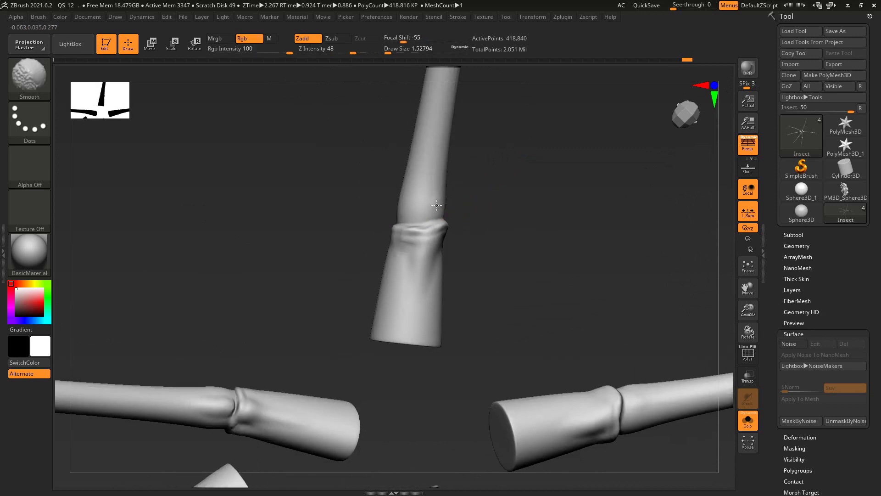
pyautogui.moveTo(480, 204)
pyautogui.mouseDown()
pyautogui.moveTo(492, 193)
pyautogui.moveTo(416, 239)
pyautogui.mouseUp()
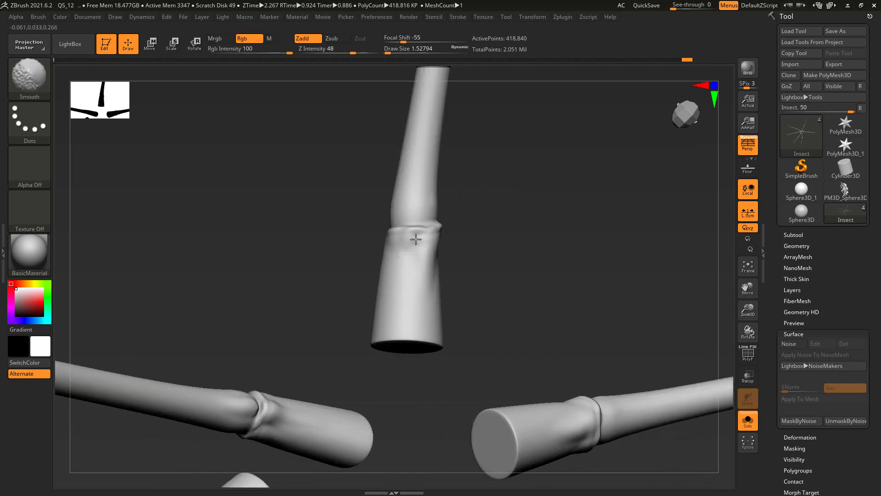
pyautogui.moveTo(468, 228)
pyautogui.mouseDown()
pyautogui.moveTo(665, 252)
pyautogui.moveTo(693, 234)
pyautogui.moveTo(569, 191)
pyautogui.moveTo(709, 357)
pyautogui.mouseUp()
# - Turn Solo off and select the PM3D_Sphere3D3 subtool near the head
pyautogui.click(748, 420)
pyautogui.moveTo(567, 336)
pyautogui.mouseDown()
pyautogui.moveTo(578, 338)
pyautogui.moveTo(442, 356)
pyautogui.moveTo(516, 362)
pyautogui.moveTo(471, 394)
pyautogui.mouseUp()
pyautogui.keyDown('alt'); pyautogui.click(471, 394); pyautogui.keyUp('alt')
pyautogui.moveTo(516, 368)
pyautogui.mouseDown()
pyautogui.moveTo(537, 403)
pyautogui.moveTo(501, 289)
pyautogui.moveTo(472, 334)
pyautogui.moveTo(551, 295)
pyautogui.moveTo(546, 321)
pyautogui.moveTo(531, 325)
pyautogui.moveTo(561, 319)
pyautogui.moveTo(492, 360)
pyautogui.moveTo(528, 367)
pyautogui.moveTo(515, 382)
pyautogui.moveTo(512, 368)
pyautogui.moveTo(521, 385)
pyautogui.moveTo(527, 318)
pyautogui.moveTo(517, 306)
pyautogui.mouseUp()
# - Select the PM3D_Sphere3D3_2 antenna part and subdivide it one level
pyautogui.keyDown('alt'); pyautogui.click(339, 348); pyautogui.keyUp('alt')
pyautogui.moveTo(386, 343)
pyautogui.mouseDown()
pyautogui.moveTo(492, 312)
pyautogui.moveTo(508, 281)
pyautogui.moveTo(499, 341)
pyautogui.moveTo(385, 248)
pyautogui.mouseUp()
pyautogui.hotkey('ctrl', 'd')
pyautogui.hotkey('ctrl', 'd')
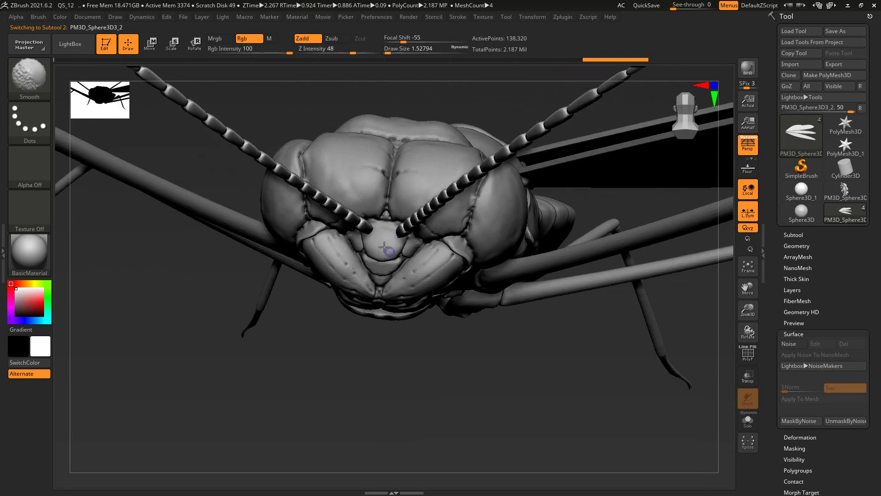
pyautogui.moveTo(549, 354)
pyautogui.keyDown('alt'); pyautogui.mouseDown()
pyautogui.moveTo(512, 406)
pyautogui.moveTo(464, 266)
pyautogui.mouseUp(); pyautogui.keyUp('alt')
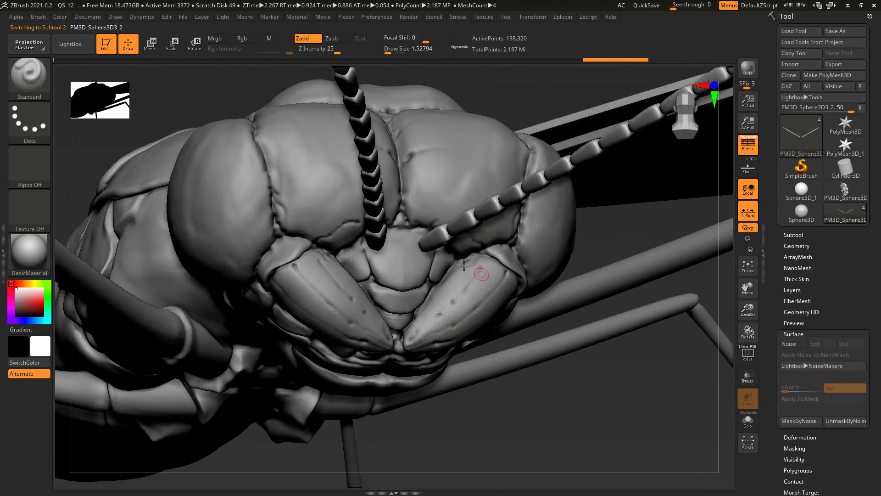
# - Select the PM3D_Sphere3D3 head mesh and sculpt and smooth the mouthpart from below
pyautogui.keyDown('alt'); pyautogui.click(420, 253); pyautogui.keyUp('alt')
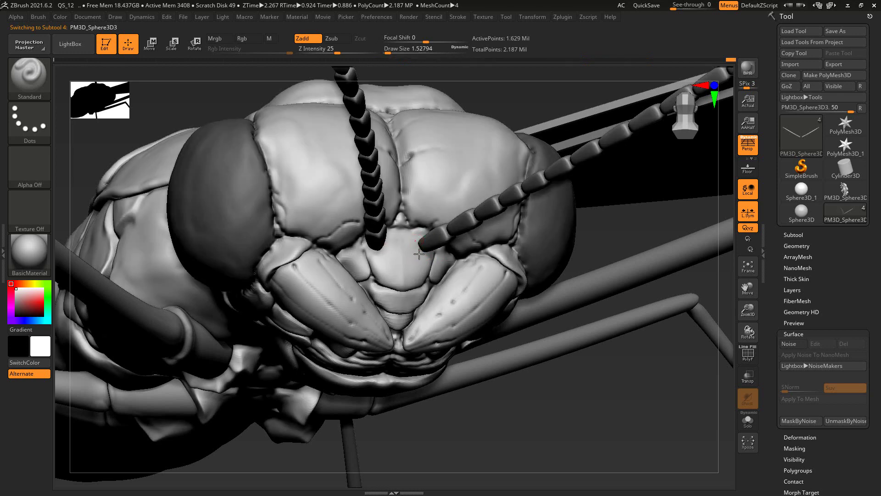
pyautogui.moveTo(537, 373); pyautogui.dragTo(443, 259)
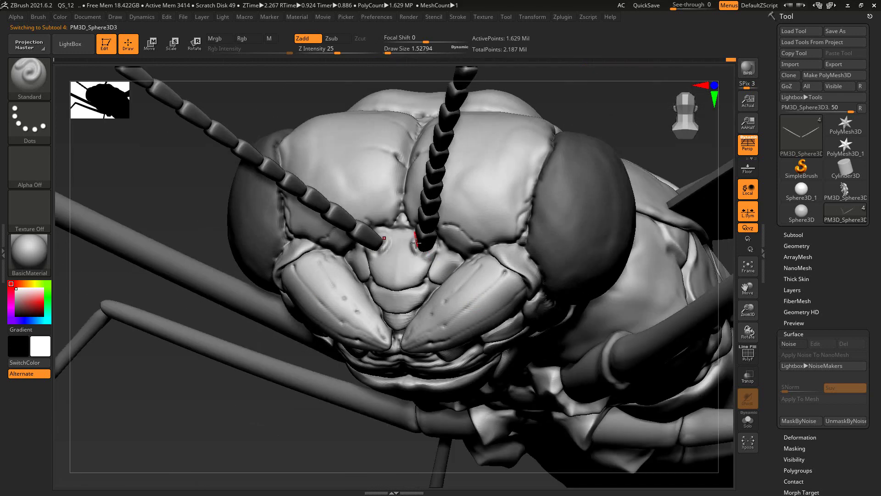
pyautogui.press('shift')
pyautogui.moveTo(440, 222); pyautogui.dragTo(412, 237)
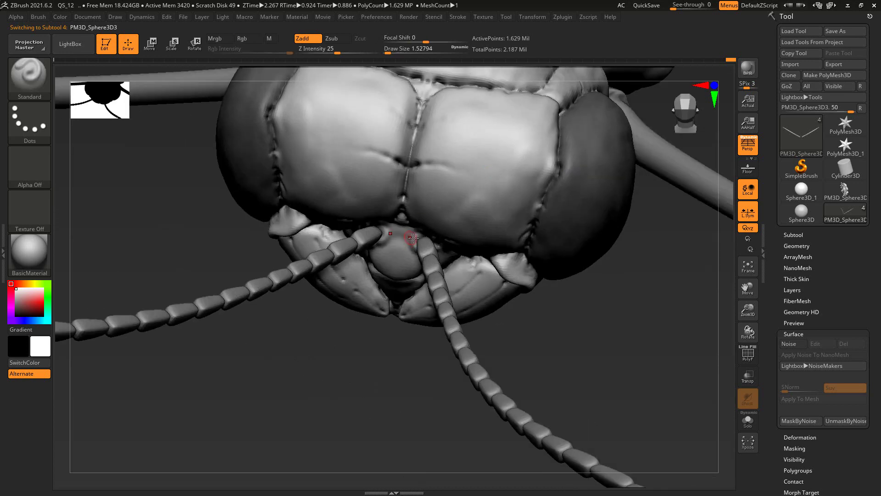
pyautogui.moveTo(429, 337); pyautogui.dragTo(417, 276)
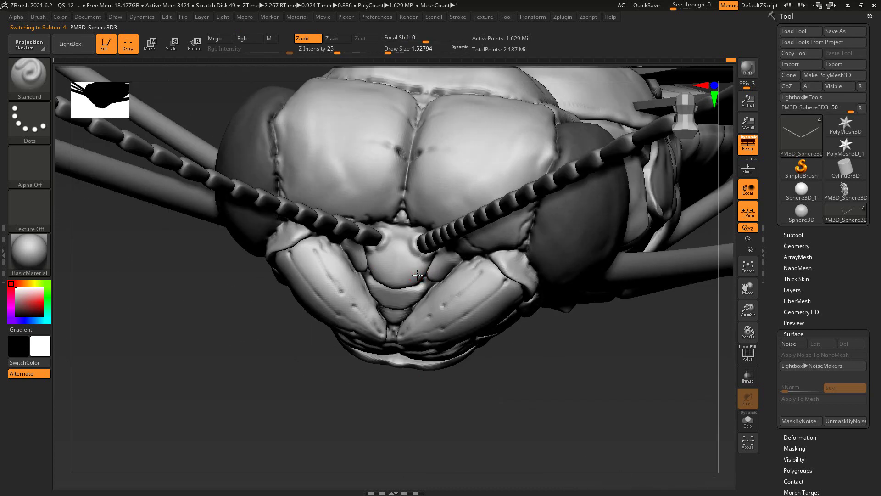
pyautogui.press('shift')
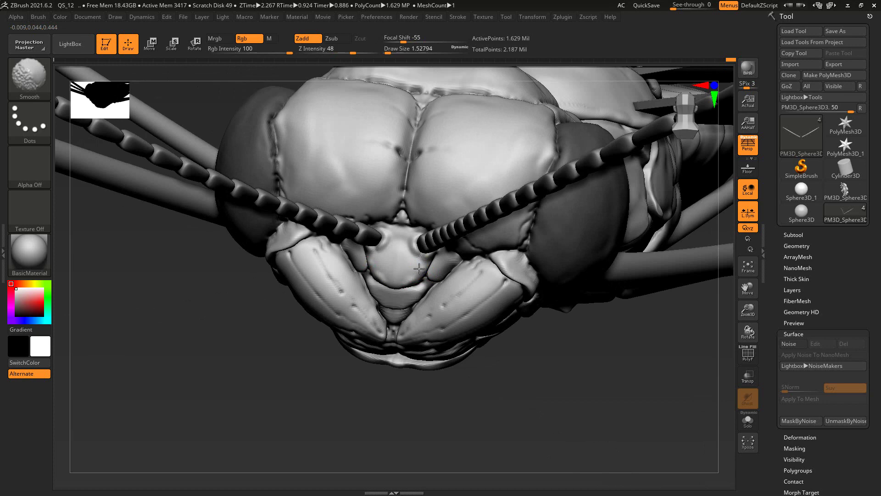
pyautogui.moveTo(404, 276); pyautogui.dragTo(406, 258)
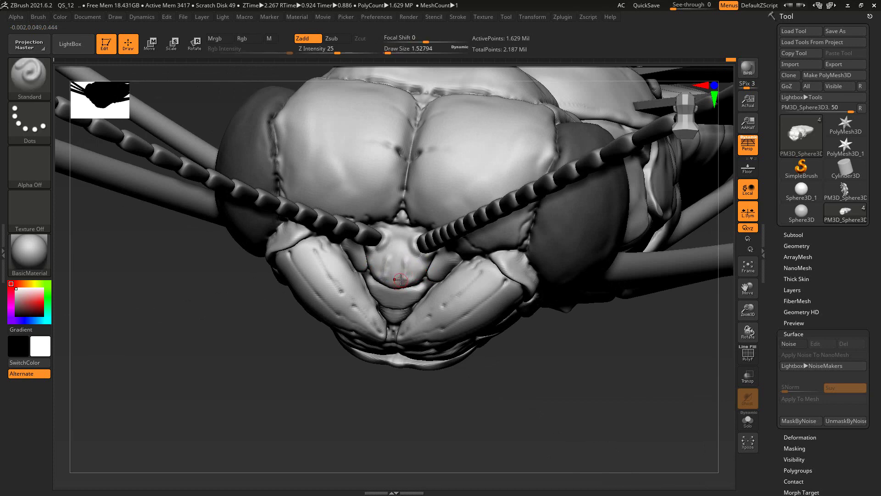
pyautogui.press('shift')
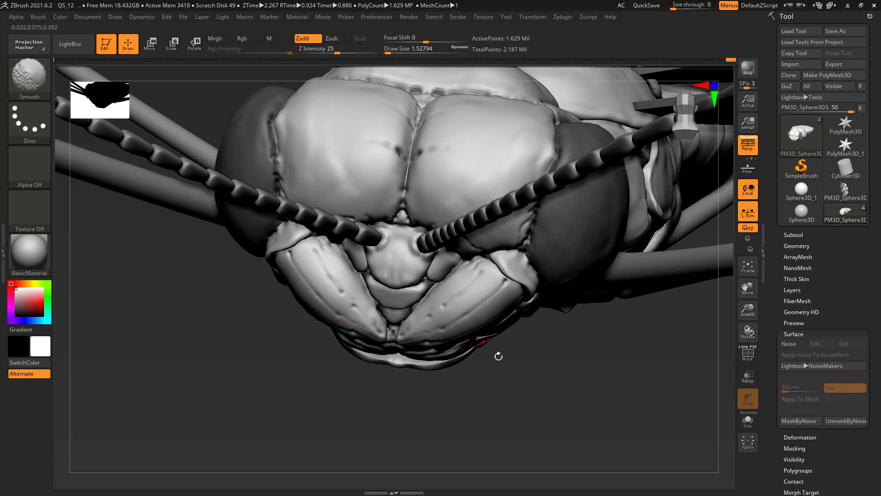
pyautogui.keyDown('shift'); pyautogui.moveTo(497, 356); pyautogui.dragTo(443, 272); pyautogui.keyUp('shift')
pyautogui.press('ctrl')
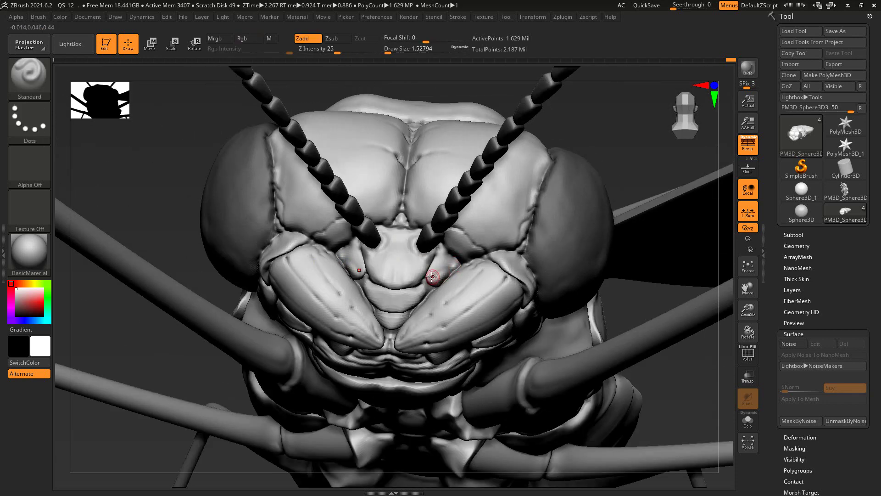
# - Smooth the face plates from top and frontal views of the head
pyautogui.press('shift')
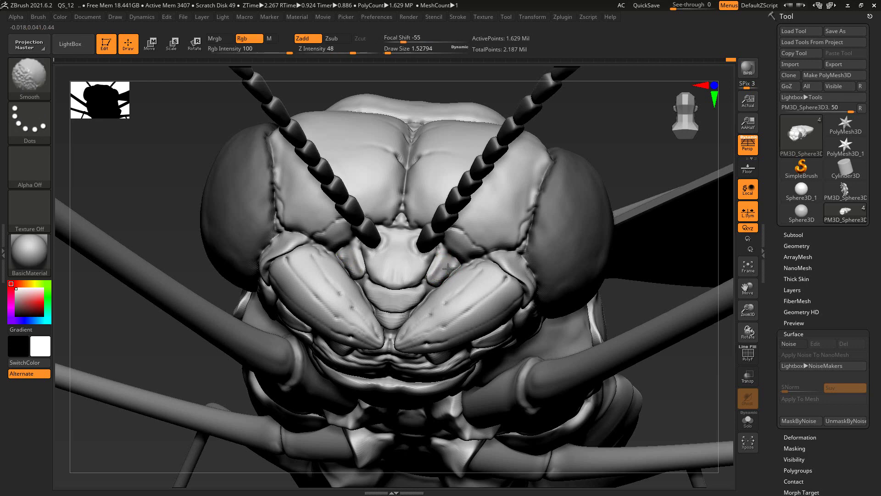
pyautogui.moveTo(448, 268); pyautogui.dragTo(461, 235, button='right')
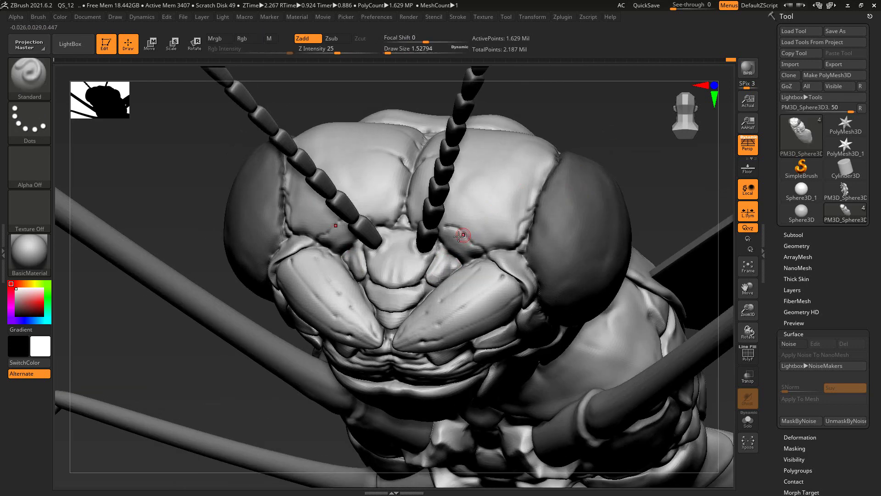
pyautogui.press('shift')
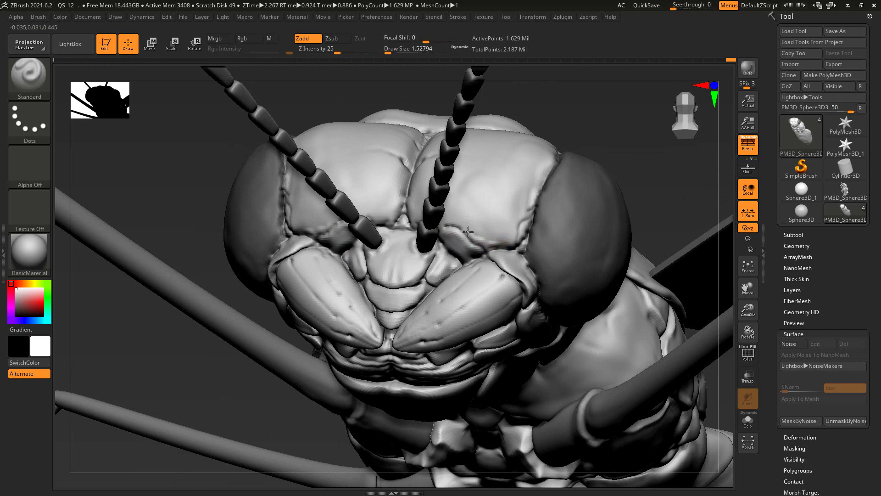
pyautogui.press('shift')
pyautogui.moveTo(494, 241); pyautogui.dragTo(419, 196, button='right')
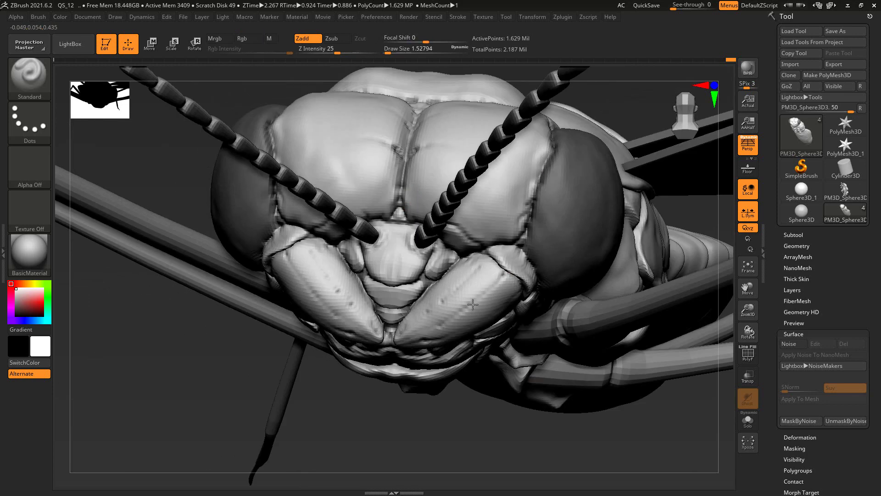
pyautogui.moveTo(501, 274); pyautogui.dragTo(404, 259, button='right')
pyautogui.press('shift')
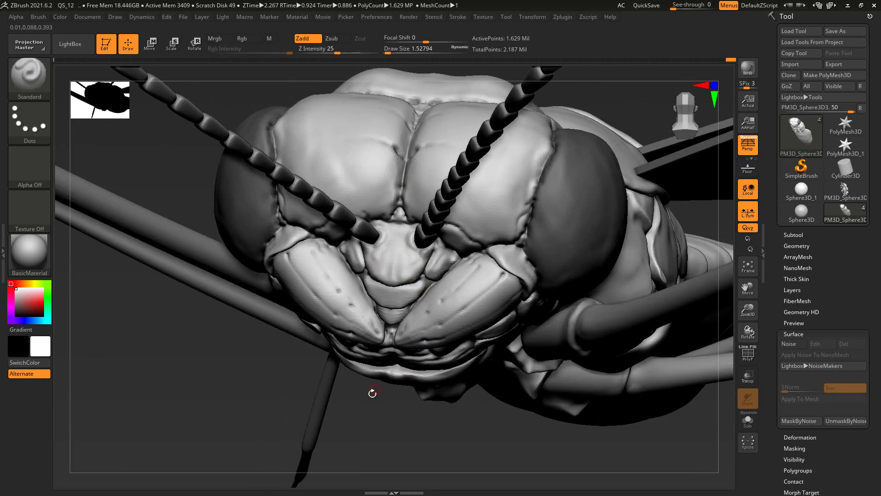
pyautogui.moveTo(374, 389); pyautogui.dragTo(308, 256, button='right')
pyautogui.press('shift')
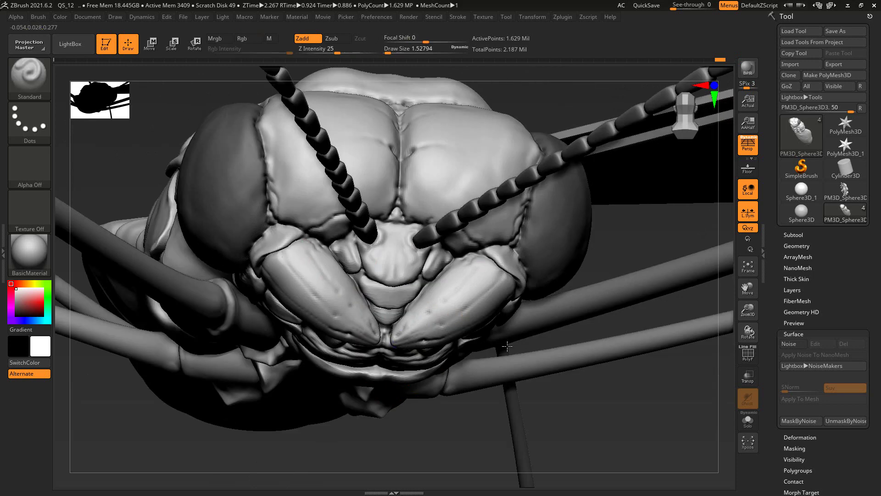
# - Check the head's sides and smooth the face from a straight-on view
pyautogui.moveTo(349, 320); pyautogui.dragTo(565, 366, button='right')
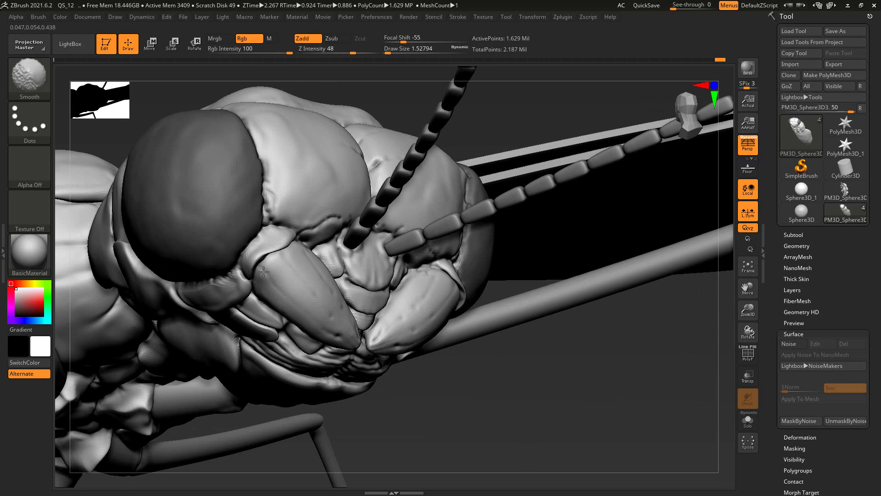
pyautogui.moveTo(359, 403); pyautogui.dragTo(335, 321, button='right')
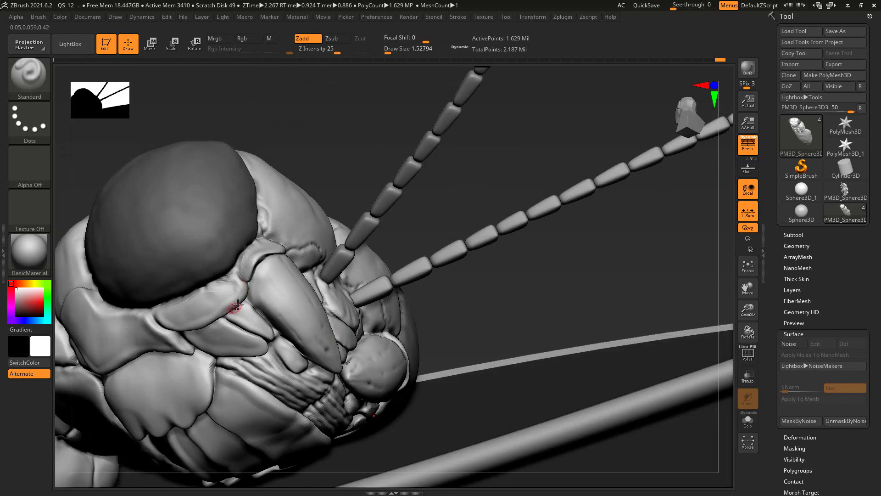
pyautogui.moveTo(286, 246); pyautogui.dragTo(299, 223, button='right')
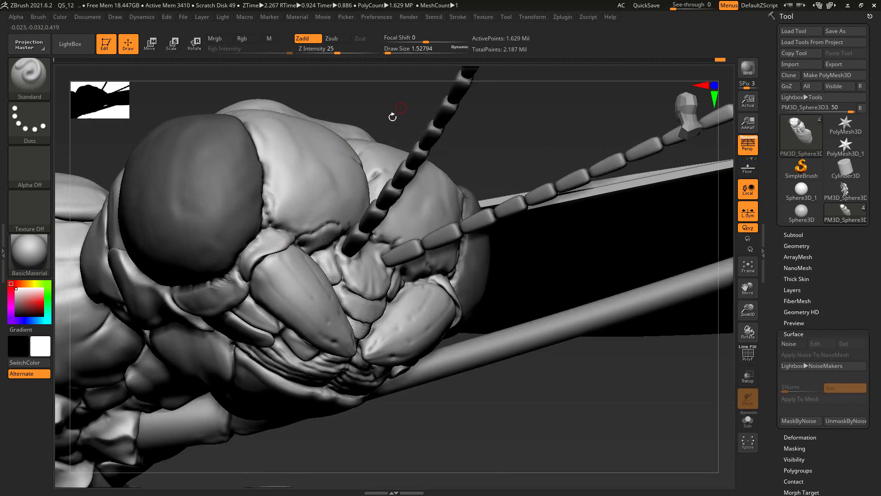
pyautogui.moveTo(393, 117); pyautogui.dragTo(275, 244, button='right')
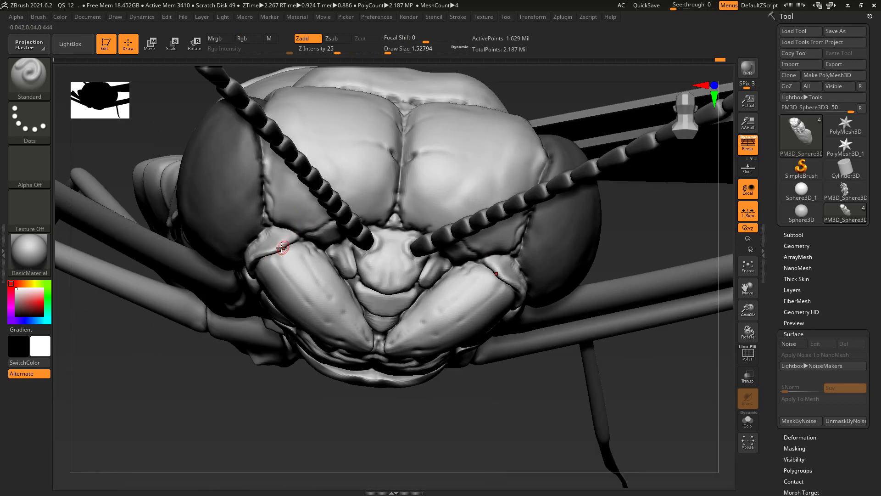
pyautogui.press('shift')
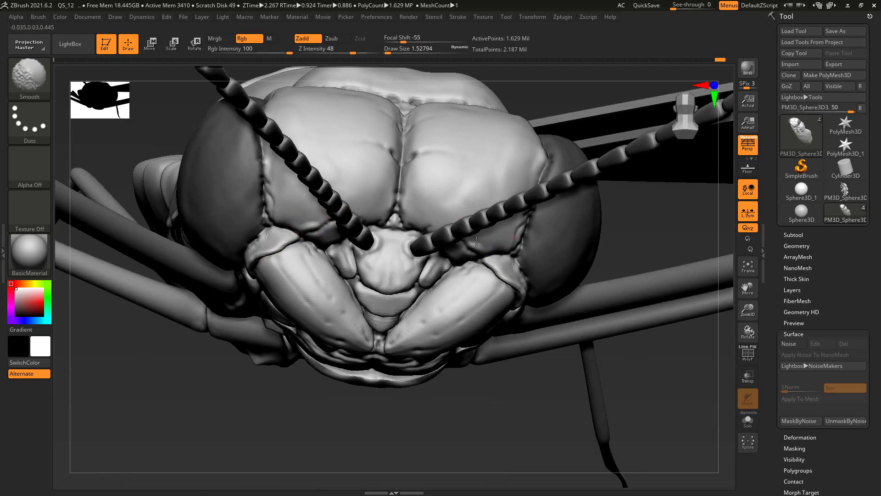
pyautogui.moveTo(488, 245); pyautogui.dragTo(458, 315, button='right')
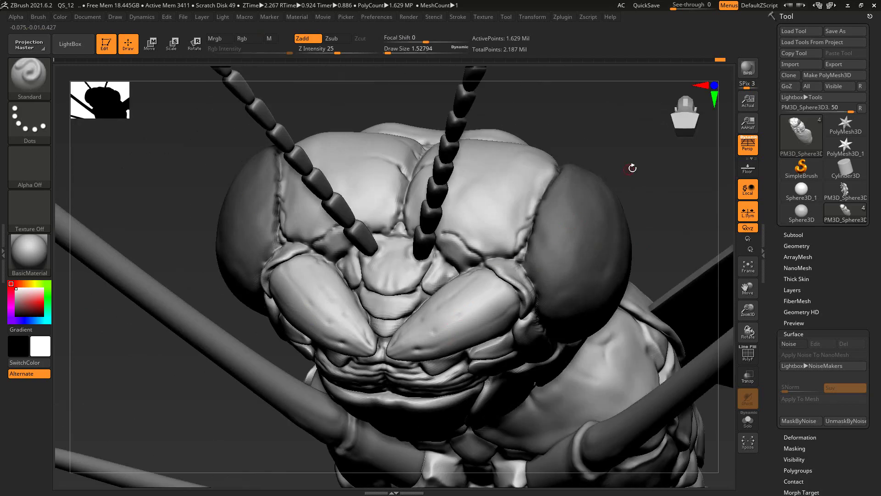
pyautogui.moveTo(632, 168)
pyautogui.mouseDown(button='right')
pyautogui.moveTo(606, 162)
pyautogui.moveTo(565, 221)
pyautogui.moveTo(516, 192)
pyautogui.mouseUp(button='right')
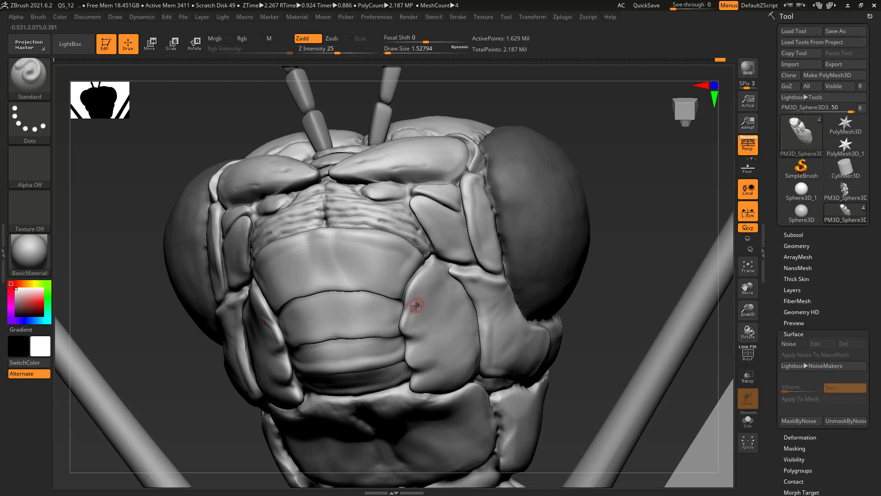
# - Smooth the plates on the back of the head and shrink the brush
pyautogui.moveTo(416, 305); pyautogui.dragTo(415, 297, button='right')
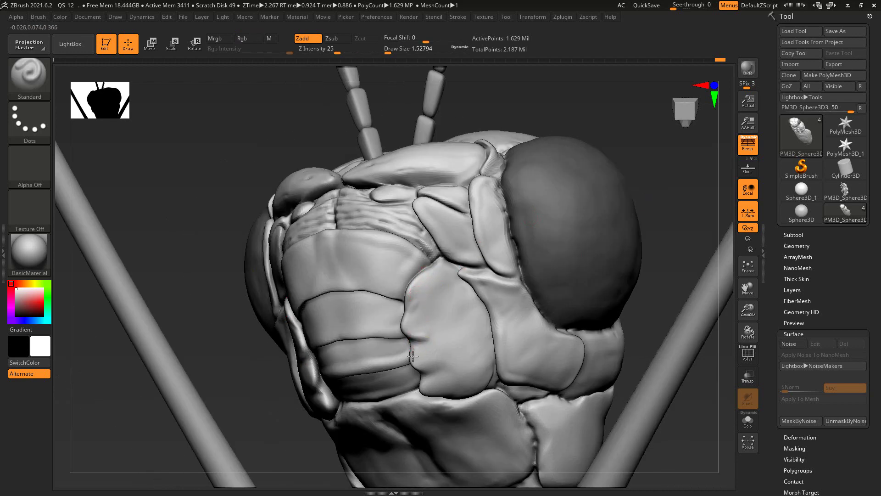
pyautogui.press('shift')
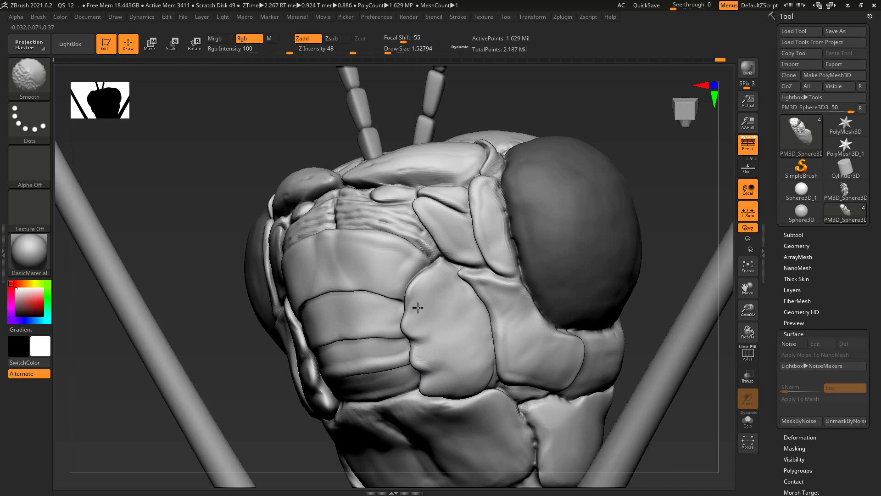
pyautogui.press('shift')
pyautogui.press('shift')
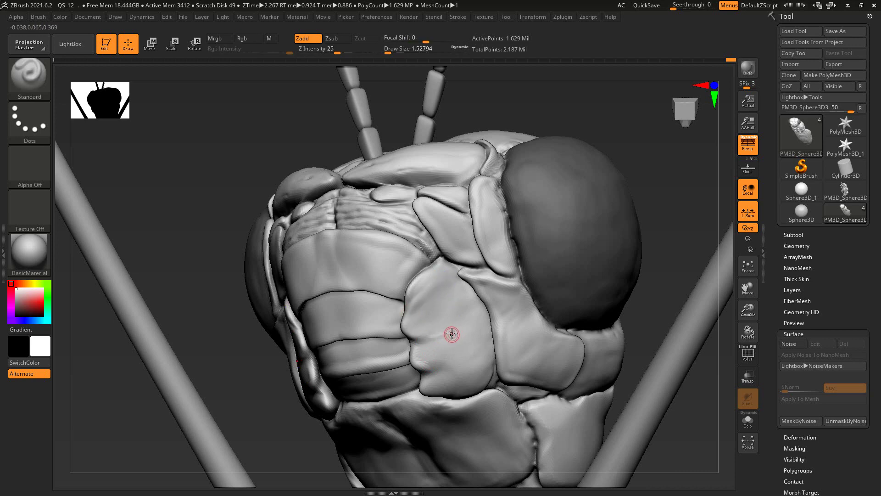
pyautogui.keyDown('shift'); pyautogui.moveTo(659, 197); pyautogui.dragTo(500, 273); pyautogui.keyUp('shift')
pyautogui.press('[')
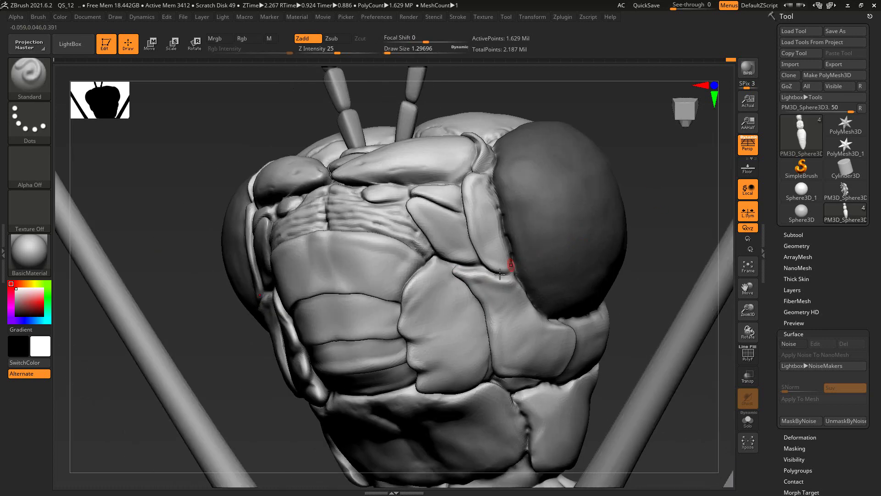
# - Refine the head plate seams from front and below, then frame the whole insect
pyautogui.moveTo(558, 299)
pyautogui.mouseDown()
pyautogui.moveTo(634, 246)
pyautogui.moveTo(634, 181)
pyautogui.mouseUp()
pyautogui.moveTo(484, 214)
pyautogui.mouseDown()
pyautogui.moveTo(629, 140)
pyautogui.moveTo(617, 130)
pyautogui.moveTo(620, 145)
pyautogui.mouseUp()
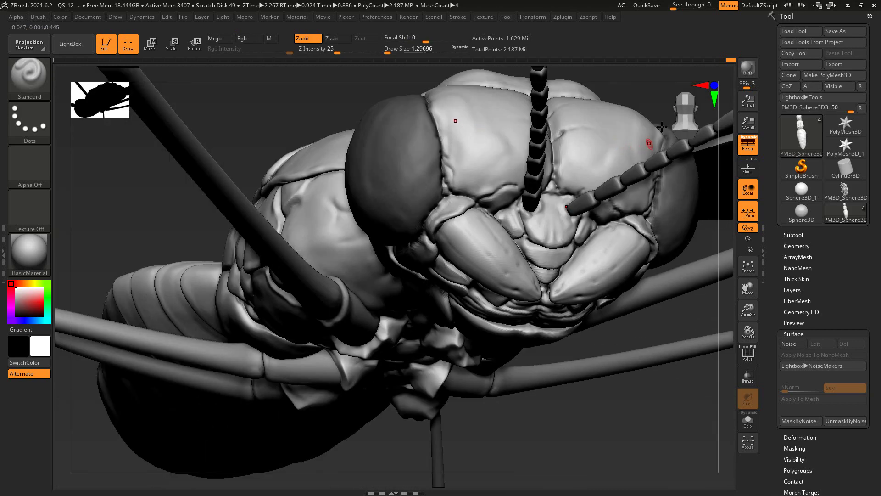
pyautogui.moveTo(663, 127)
pyautogui.mouseDown()
pyautogui.moveTo(630, 124)
pyautogui.moveTo(649, 234)
pyautogui.mouseUp()
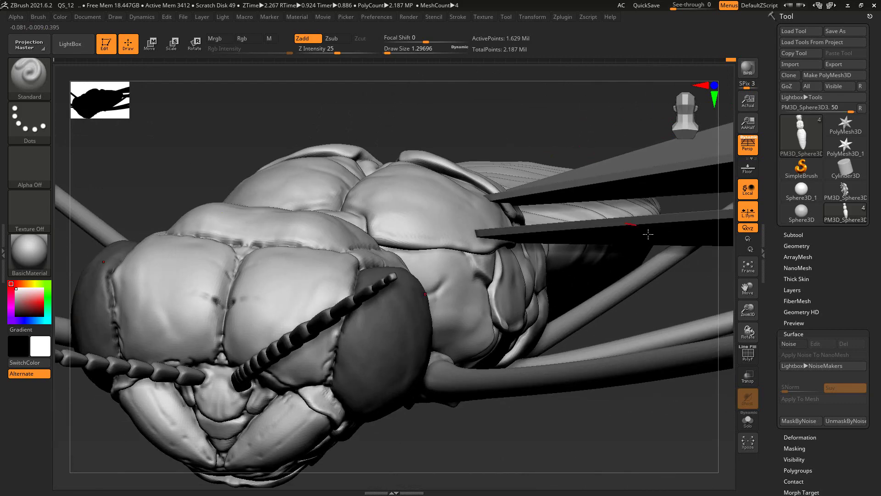
pyautogui.press('f')
pyautogui.moveTo(596, 193)
pyautogui.mouseDown()
pyautogui.moveTo(565, 118)
pyautogui.moveTo(612, 125)
pyautogui.moveTo(632, 146)
pyautogui.moveTo(628, 127)
pyautogui.moveTo(543, 382)
pyautogui.mouseUp()
# - Orbit to the thorax underside and solo the body, hiding legs and wings
pyautogui.moveTo(598, 174); pyautogui.dragTo(604, 143)
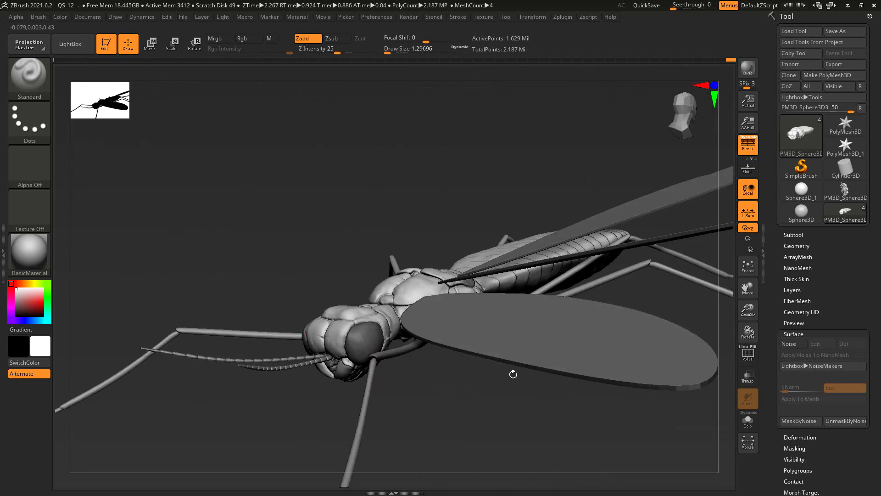
pyautogui.moveTo(513, 374); pyautogui.dragTo(533, 256)
pyautogui.moveTo(714, 243)
pyautogui.mouseDown()
pyautogui.moveTo(647, 220)
pyautogui.moveTo(509, 254)
pyautogui.mouseUp()
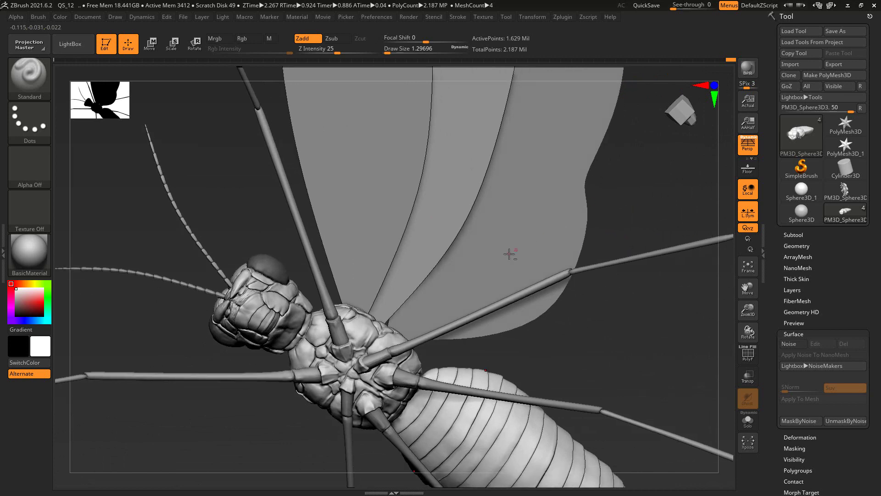
pyautogui.moveTo(567, 236)
pyautogui.mouseDown()
pyautogui.moveTo(429, 291)
pyautogui.moveTo(321, 179)
pyautogui.moveTo(416, 245)
pyautogui.mouseUp()
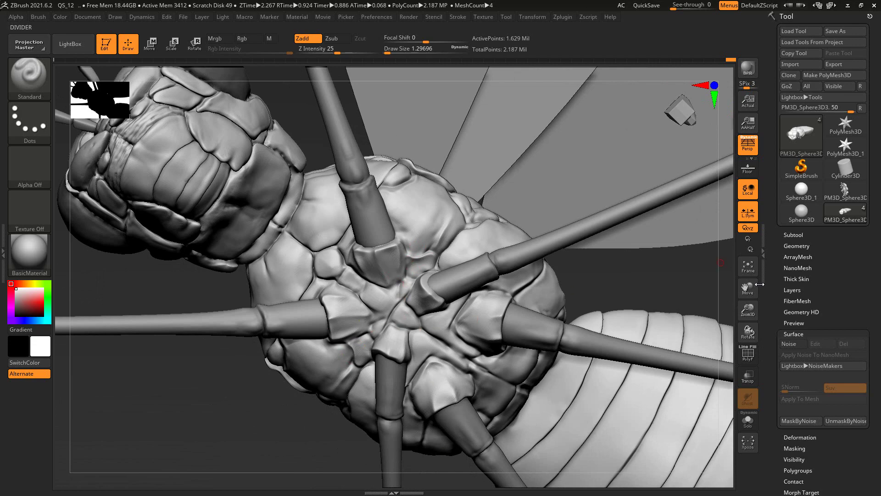
pyautogui.moveTo(759, 284)
pyautogui.mouseDown()
pyautogui.moveTo(766, 306)
pyautogui.moveTo(756, 322)
pyautogui.moveTo(652, 198)
pyautogui.moveTo(397, 286)
pyautogui.mouseUp()
pyautogui.hotkey('ctrl', 'shift', 's')
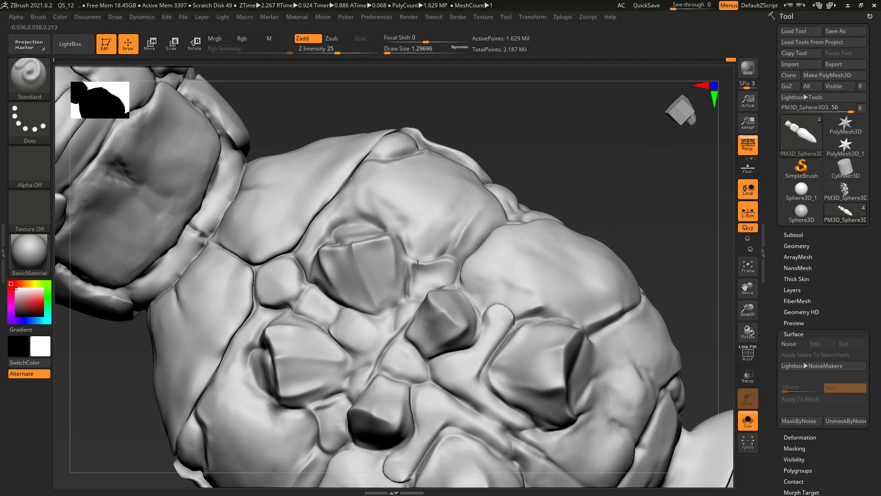
# - Switch to the Clay brush and build small clay ridges on the thorax plates
pyautogui.click(48, 85)
pyautogui.click(105, 78)
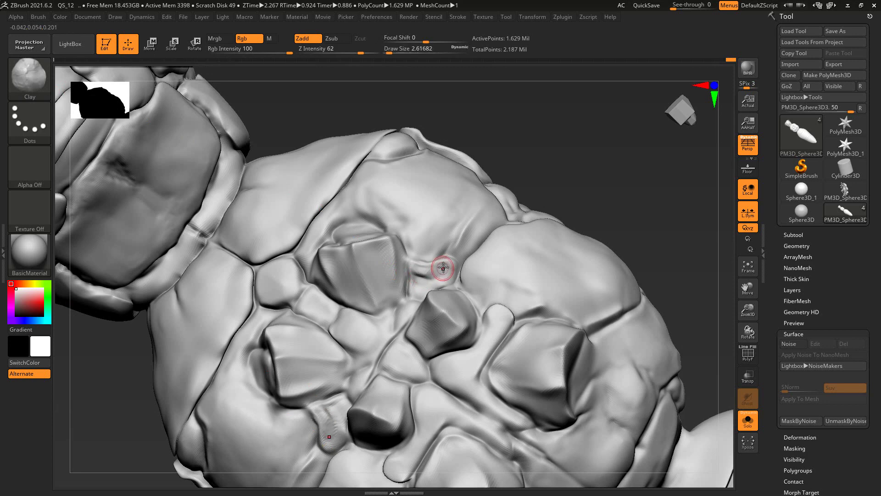
pyautogui.moveTo(443, 263); pyautogui.dragTo(433, 273)
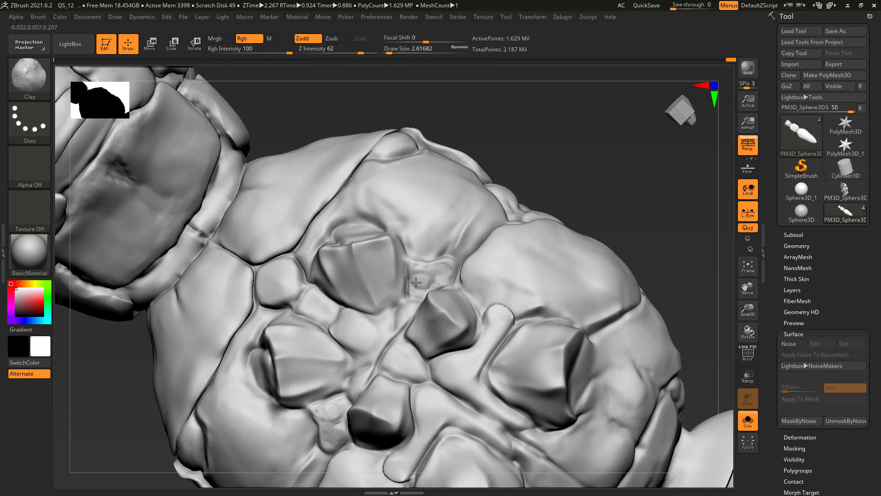
pyautogui.moveTo(428, 276); pyautogui.dragTo(422, 286)
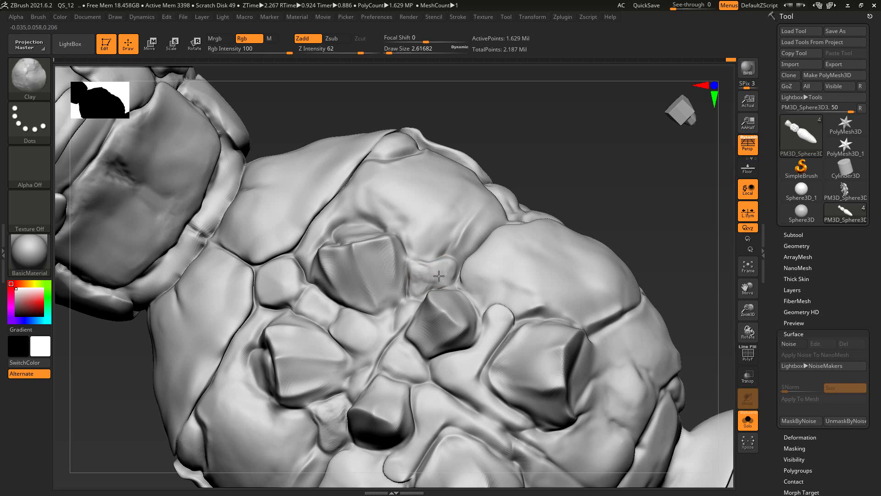
pyautogui.moveTo(439, 276); pyautogui.dragTo(431, 270)
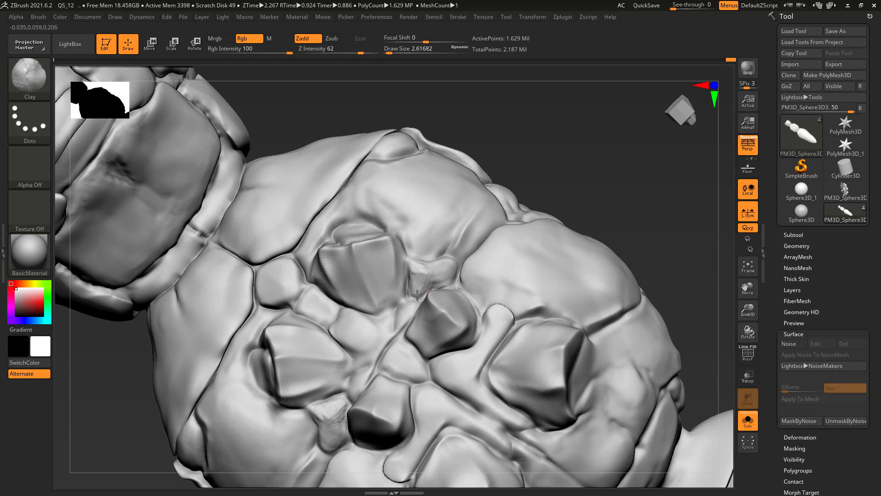
# - Smooth the ridge and a small bump between the thorax plates, adjusting Draw Size
pyautogui.press('shift')
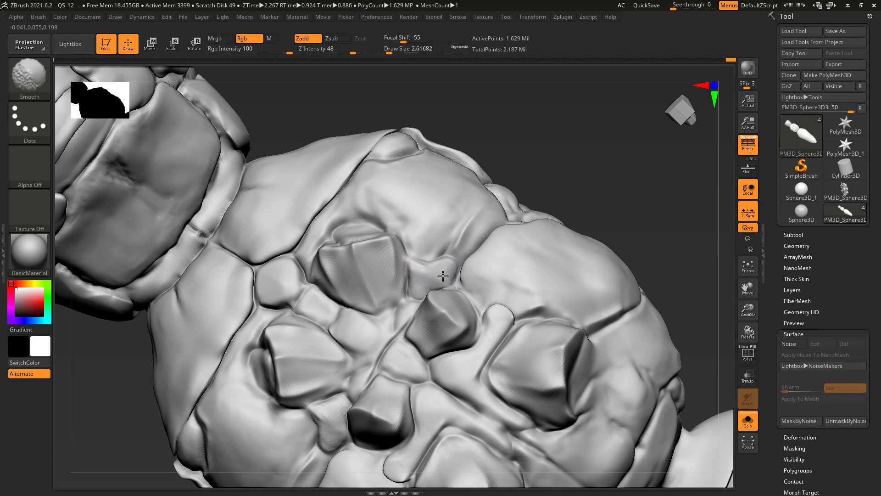
pyautogui.keyDown('shift'); pyautogui.moveTo(424, 274); pyautogui.dragTo(419, 257); pyautogui.keyUp('shift')
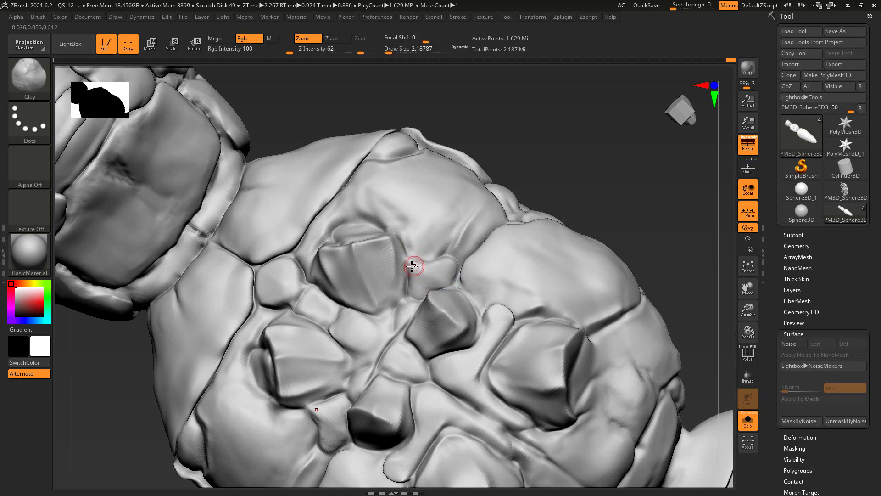
pyautogui.press('shift')
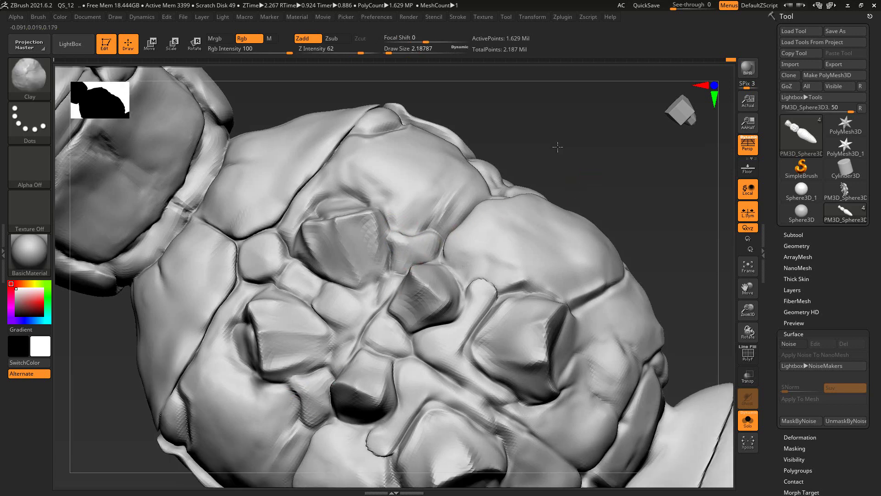
pyautogui.keyDown('alt'); pyautogui.moveTo(556, 144); pyautogui.dragTo(574, 143); pyautogui.keyUp('alt')
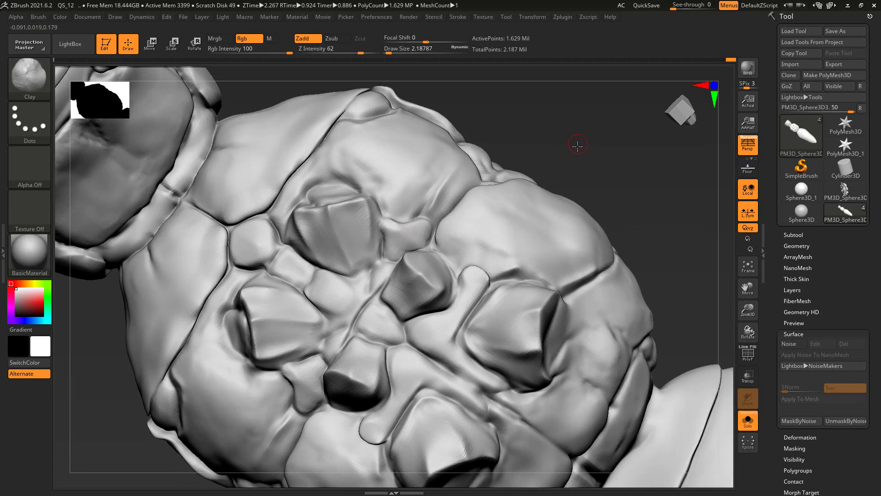
pyautogui.press('s')
pyautogui.keyDown('shift'); pyautogui.moveTo(474, 284); pyautogui.dragTo(464, 305); pyautogui.keyUp('shift')
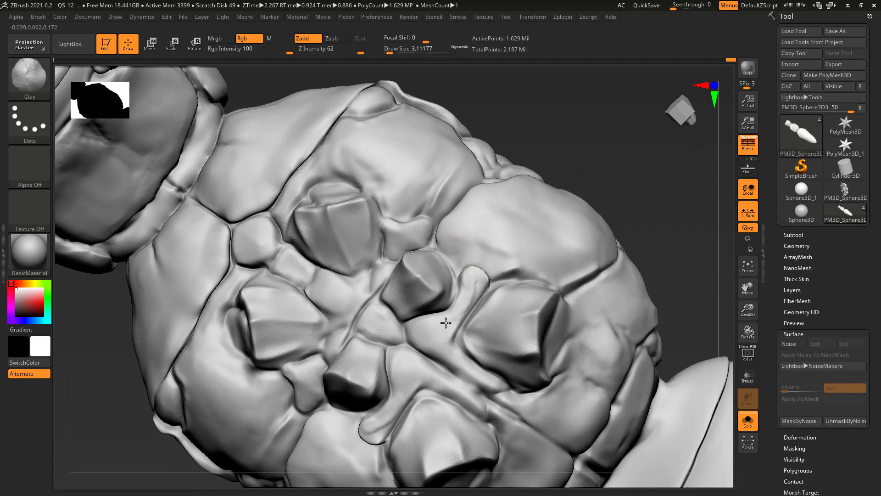
# - Build a clay crease between plates and smooth the surrounding surface
pyautogui.moveTo(583, 138); pyautogui.dragTo(363, 295)
pyautogui.press('[')
pyautogui.press('[')
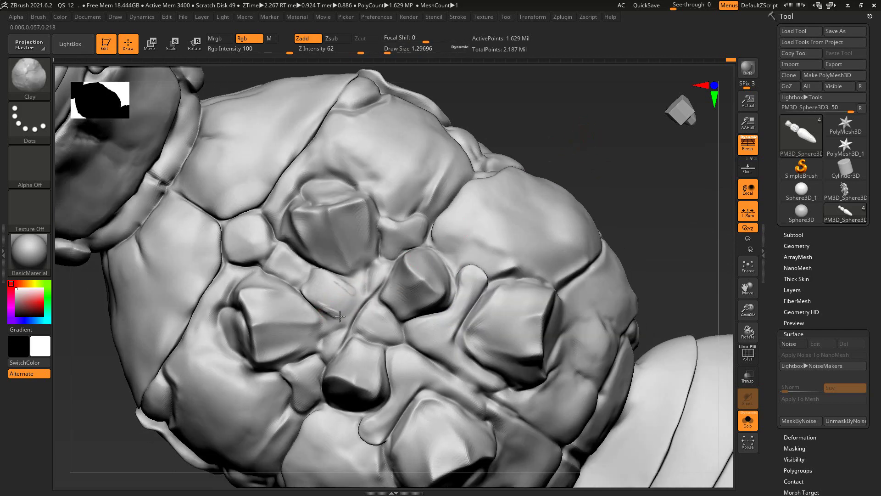
pyautogui.press(']')
pyautogui.press(']')
pyautogui.moveTo(334, 294)
pyautogui.mouseDown()
pyautogui.moveTo(343, 309)
pyautogui.moveTo(326, 287)
pyautogui.moveTo(333, 317)
pyautogui.moveTo(348, 314)
pyautogui.moveTo(337, 301)
pyautogui.moveTo(371, 283)
pyautogui.moveTo(367, 261)
pyautogui.moveTo(374, 270)
pyautogui.moveTo(384, 261)
pyautogui.moveTo(370, 282)
pyautogui.mouseUp()
pyautogui.press('s')
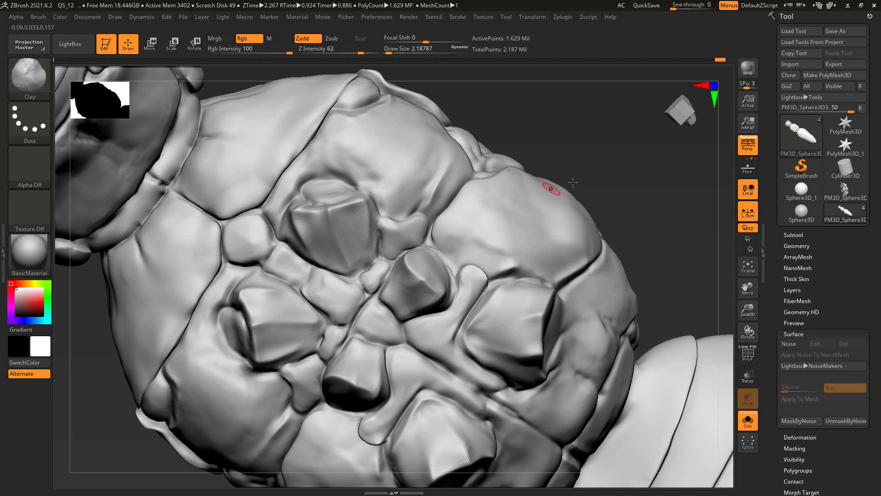
pyautogui.moveTo(605, 157); pyautogui.dragTo(592, 134)
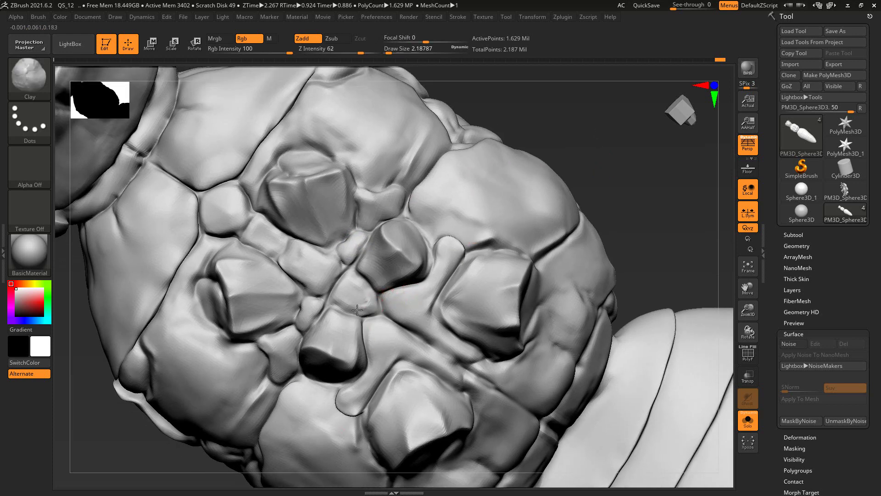
pyautogui.keyDown('shift'); pyautogui.moveTo(357, 311); pyautogui.dragTo(420, 325); pyautogui.keyUp('shift')
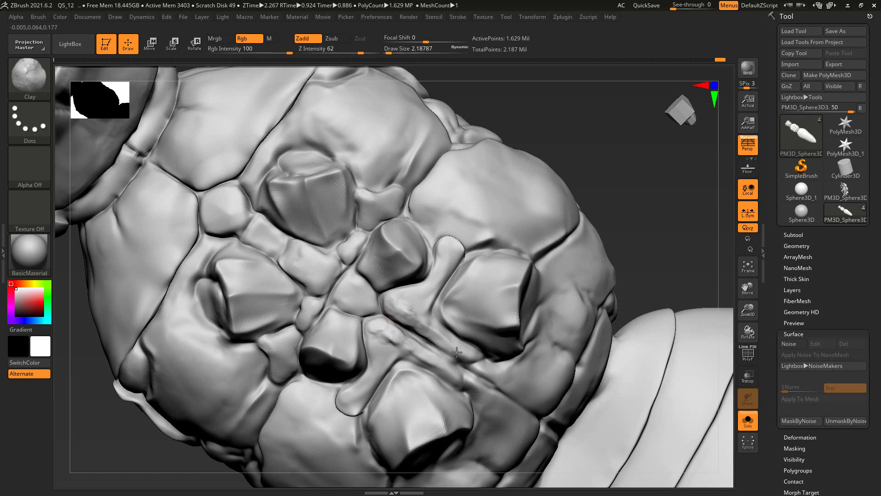
pyautogui.press('shift')
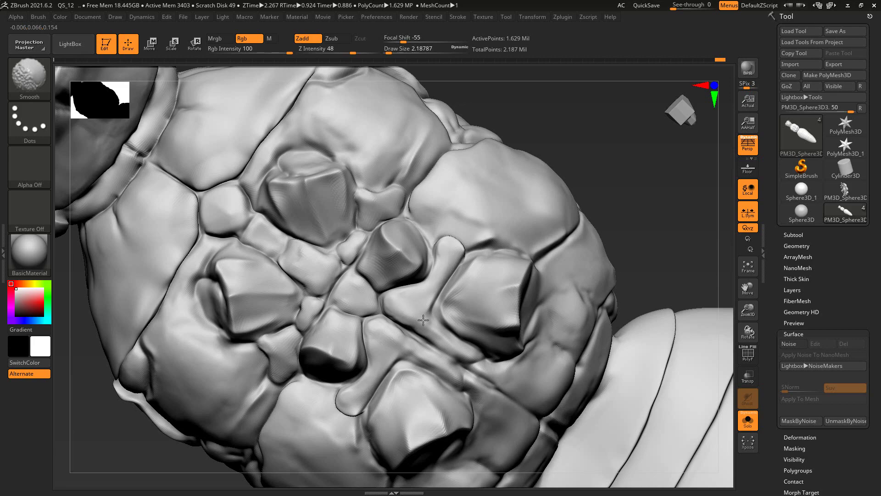
pyautogui.moveTo(597, 142); pyautogui.dragTo(547, 251)
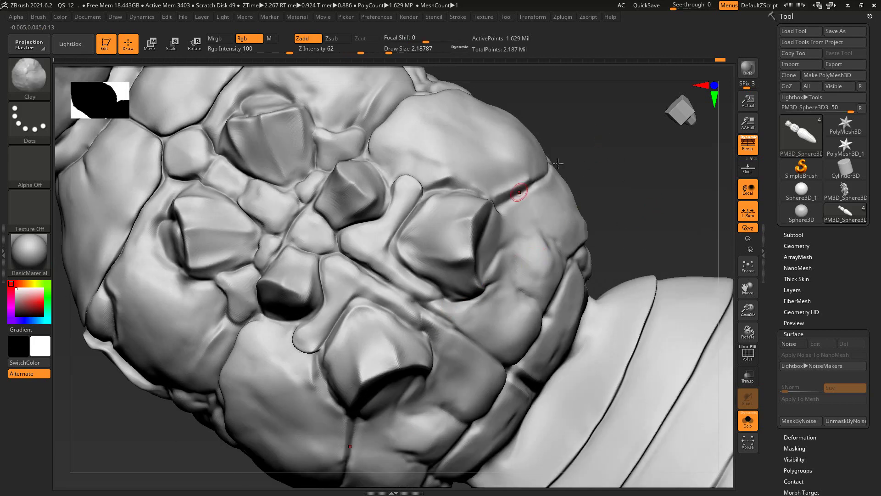
pyautogui.moveTo(557, 168); pyautogui.dragTo(268, 196)
# - Switch to DamStandard (B-D-S) and carve a sharp crease along the diagonal groove
pyautogui.press('b')
pyautogui.press('d')
pyautogui.press('s')
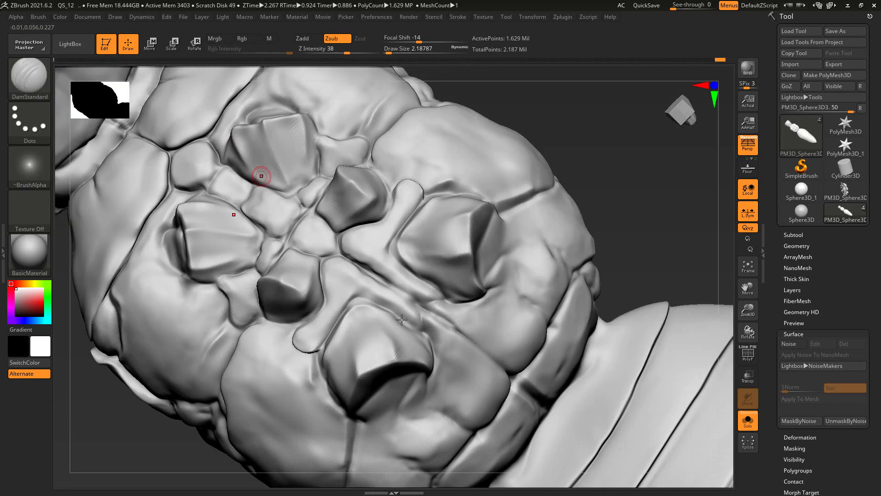
pyautogui.moveTo(430, 303)
pyautogui.mouseDown()
pyautogui.moveTo(397, 289)
pyautogui.moveTo(434, 303)
pyautogui.mouseUp()
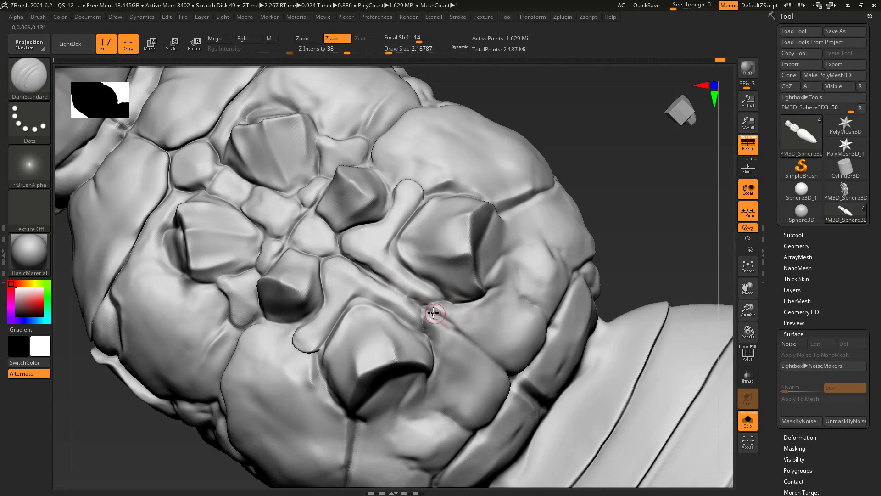
# - Orbit the view below the thorax to show the leg bases
pyautogui.moveTo(502, 360); pyautogui.dragTo(487, 294, button='right')
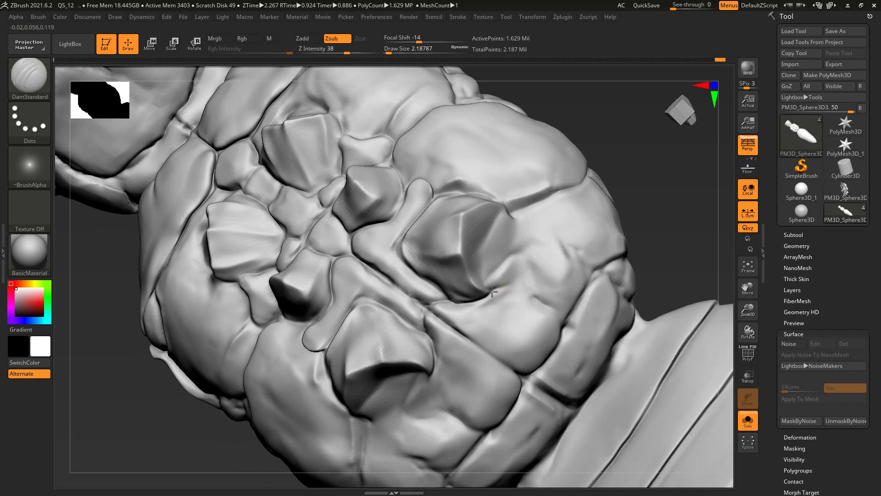
pyautogui.moveTo(528, 211); pyautogui.dragTo(470, 275, button='right')
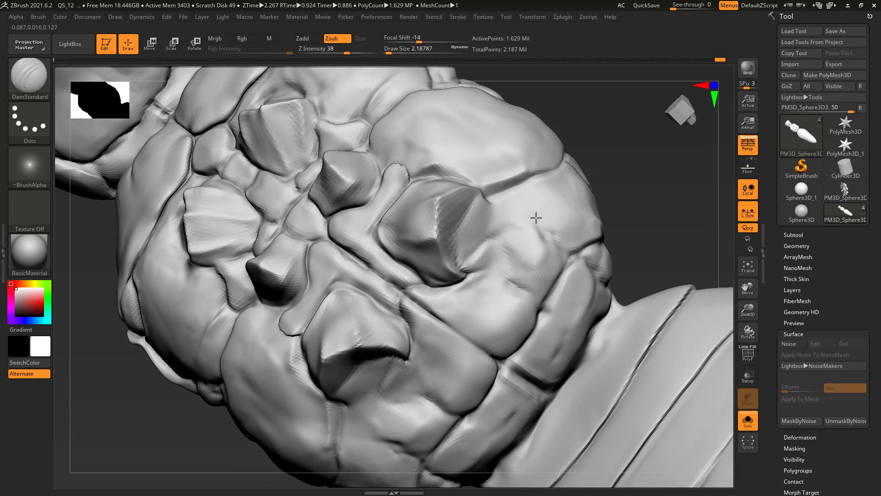
pyautogui.moveTo(561, 190)
pyautogui.mouseDown(button='right')
pyautogui.moveTo(630, 290)
pyautogui.moveTo(390, 256)
pyautogui.mouseUp(button='right')
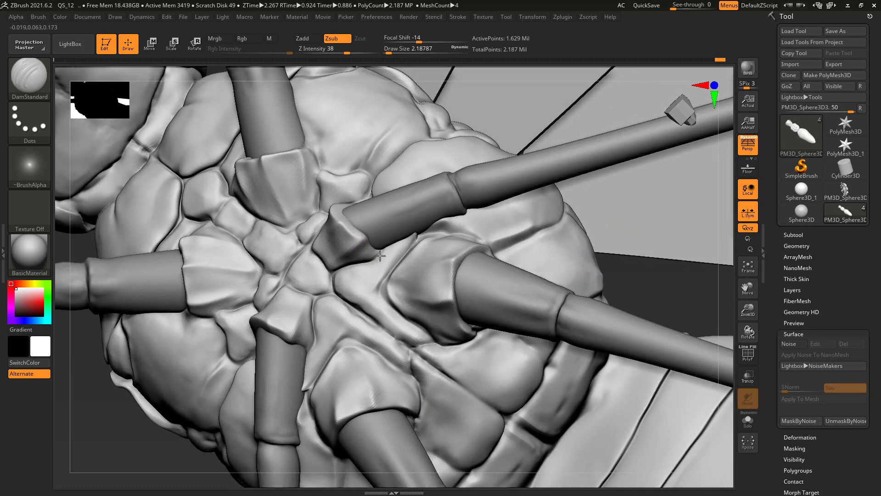
pyautogui.moveTo(573, 271)
pyautogui.mouseDown(button='right')
pyautogui.moveTo(482, 261)
pyautogui.moveTo(396, 215)
pyautogui.mouseUp(button='right')
# - Select the Insect subtool and add ClayBuildup strokes along the upper leg segments
pyautogui.keyDown('alt'); pyautogui.click(396, 215); pyautogui.keyUp('alt')
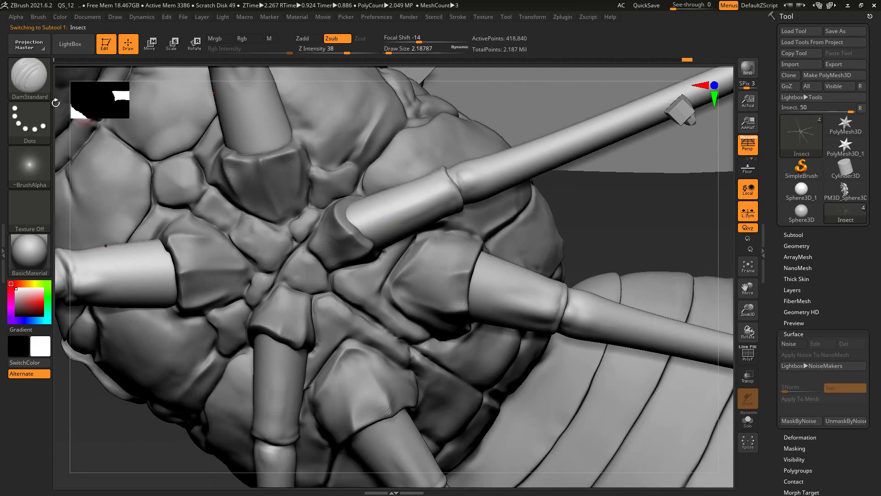
pyautogui.press('b')
pyautogui.press('Escape')
pyautogui.press('b')
pyautogui.press('c')
pyautogui.press('b')
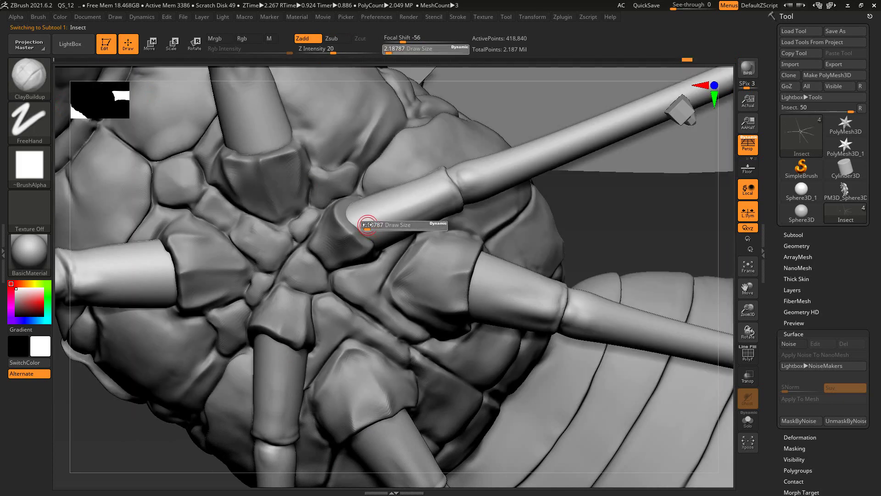
pyautogui.moveTo(375, 216)
pyautogui.mouseDown()
pyautogui.moveTo(391, 213)
pyautogui.moveTo(378, 211)
pyautogui.mouseUp()
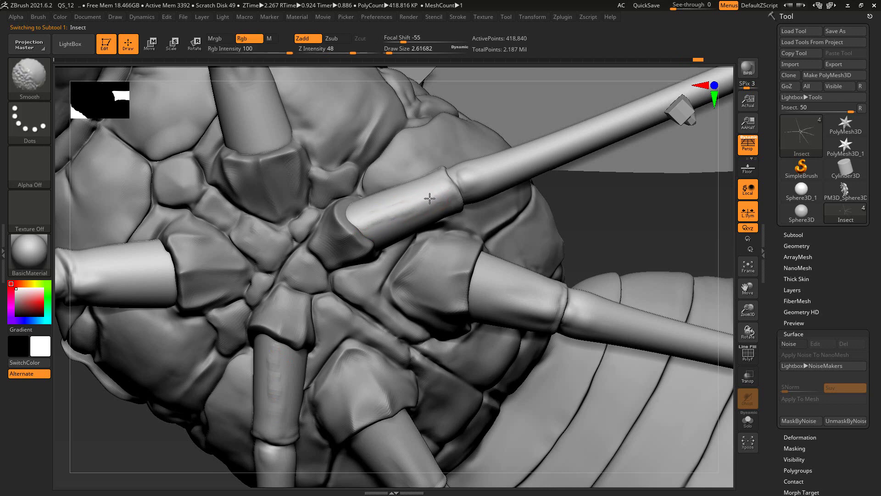
pyautogui.moveTo(429, 196)
pyautogui.mouseDown()
pyautogui.moveTo(369, 227)
pyautogui.moveTo(362, 216)
pyautogui.moveTo(376, 228)
pyautogui.mouseUp()
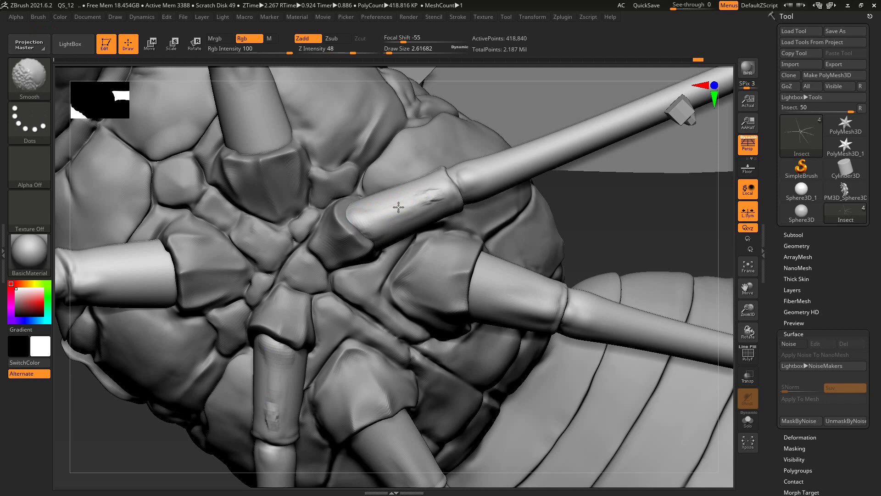
pyautogui.moveTo(596, 238); pyautogui.dragTo(528, 250)
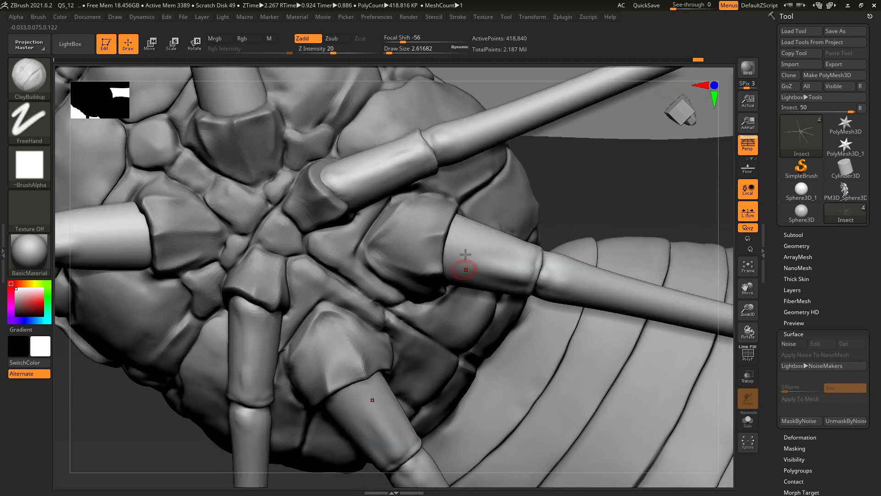
# - Undo the smudge marks on the legs, smooth them, and shrink the brush
pyautogui.moveTo(459, 261)
pyautogui.mouseDown()
pyautogui.moveTo(476, 265)
pyautogui.moveTo(461, 250)
pyautogui.mouseUp()
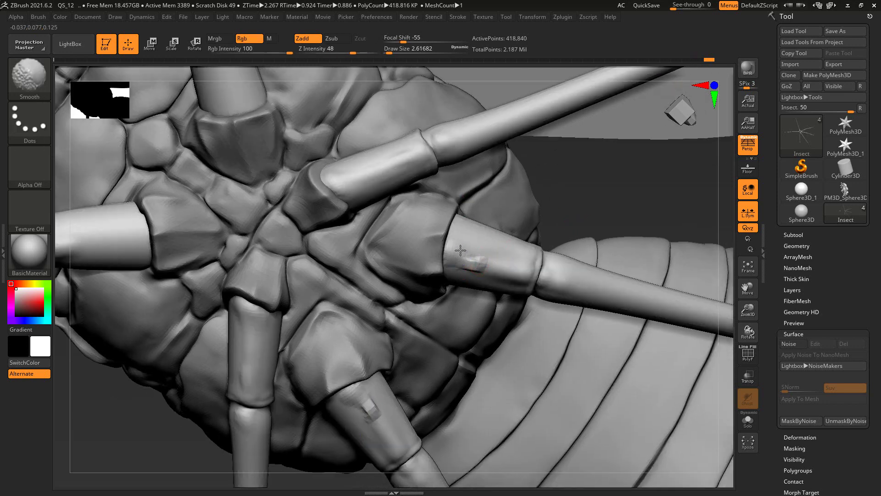
pyautogui.moveTo(567, 196); pyautogui.dragTo(472, 225)
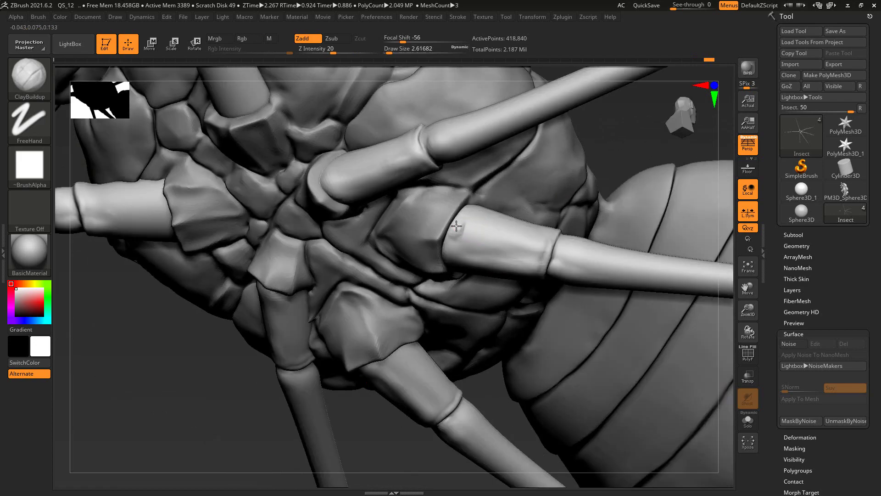
pyautogui.moveTo(614, 159); pyautogui.dragTo(581, 223)
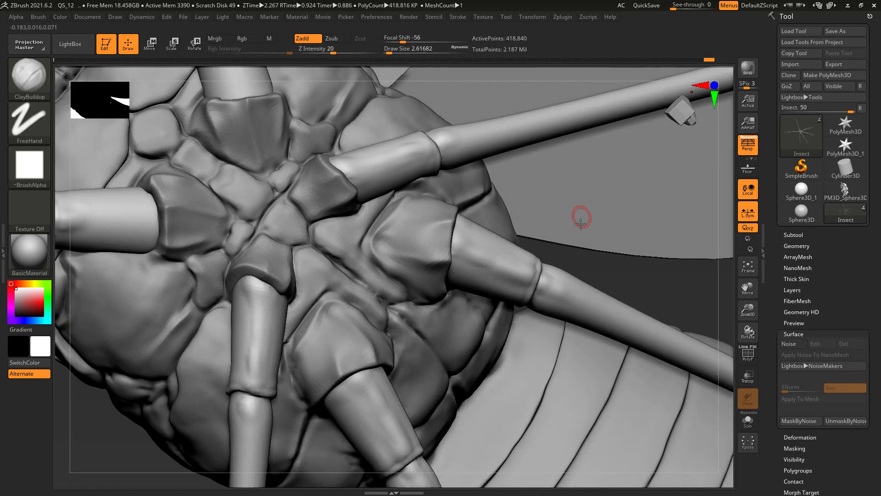
pyautogui.moveTo(639, 287); pyautogui.dragTo(232, 262)
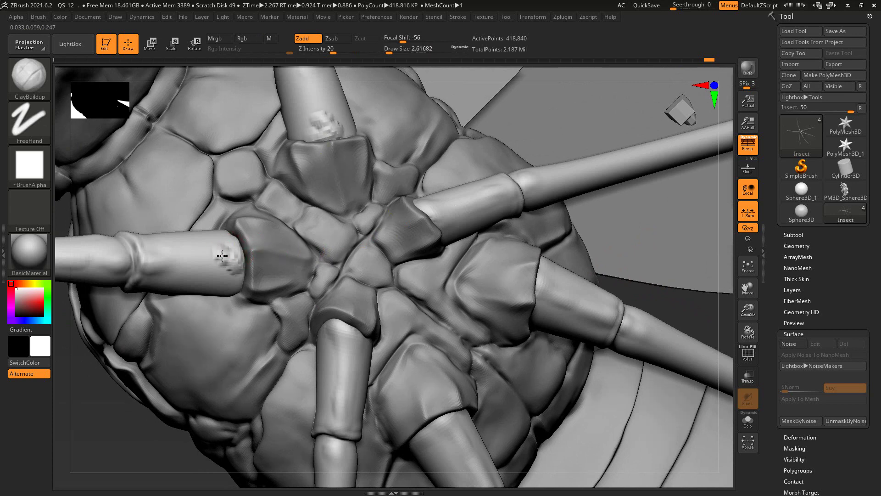
pyautogui.hotkey('ctrl', 'z')
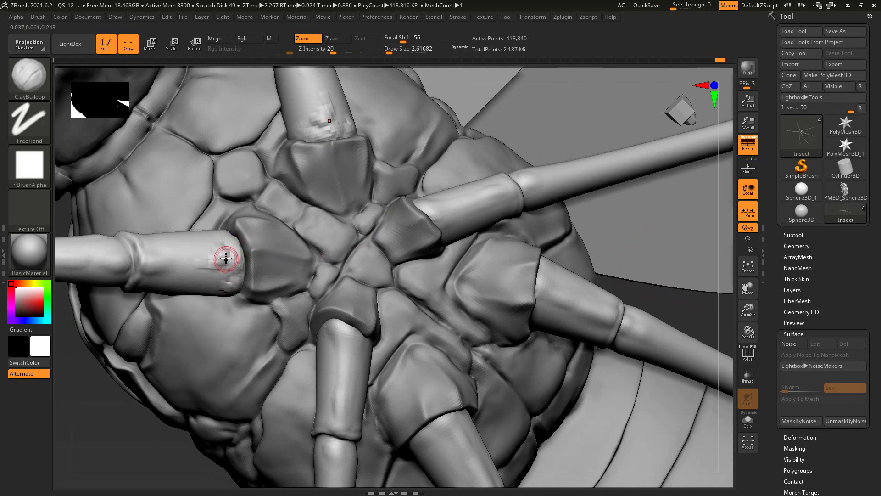
pyautogui.press('shift')
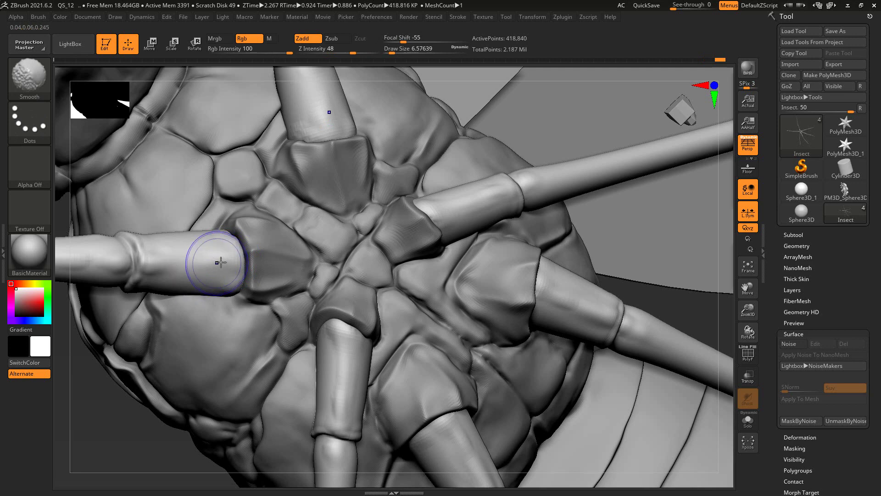
pyautogui.press('[')
pyautogui.press('shift')
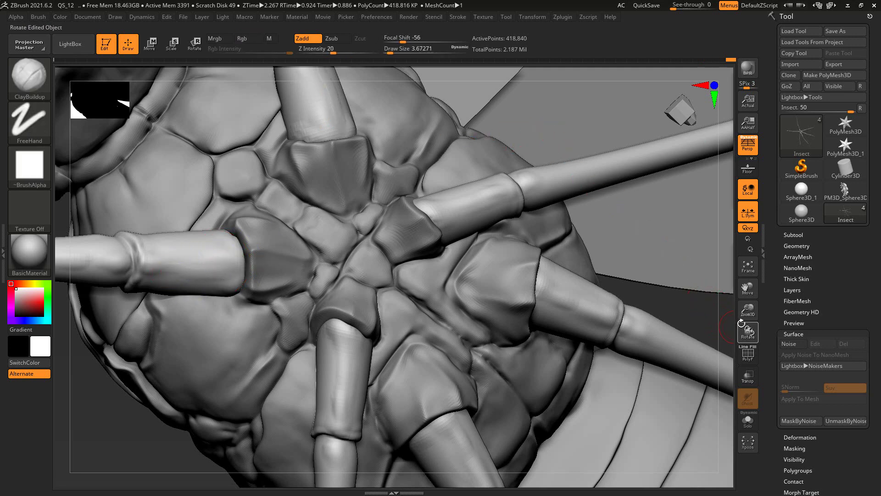
pyautogui.moveTo(741, 323)
pyautogui.mouseDown()
pyautogui.moveTo(618, 308)
pyautogui.moveTo(611, 286)
pyautogui.moveTo(364, 338)
pyautogui.mouseUp()
pyautogui.press('[')
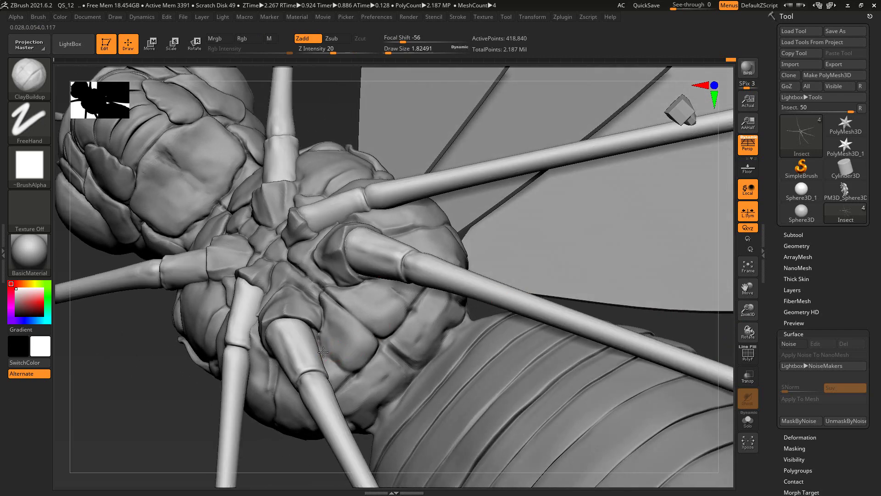
# - Select the leg mesh and Shift-smooth a small spot while orbiting the insect
pyautogui.keyDown('alt'); pyautogui.click(325, 351); pyautogui.keyUp('alt')
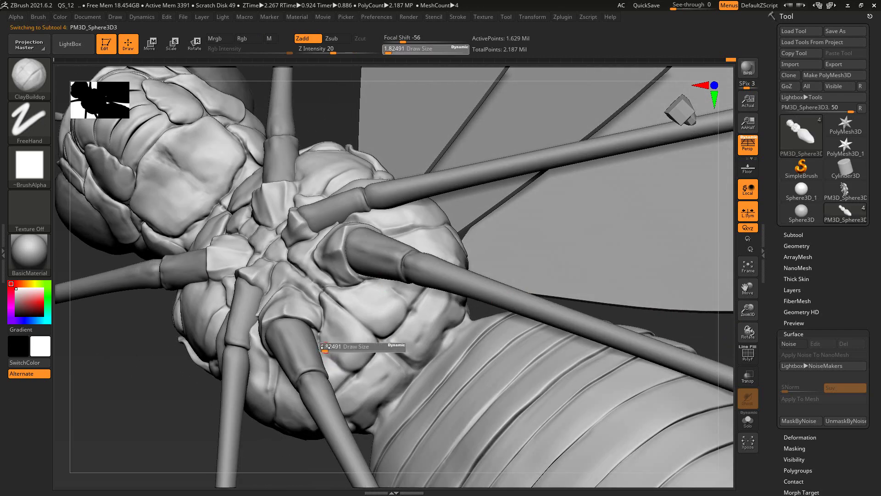
pyautogui.press('shift')
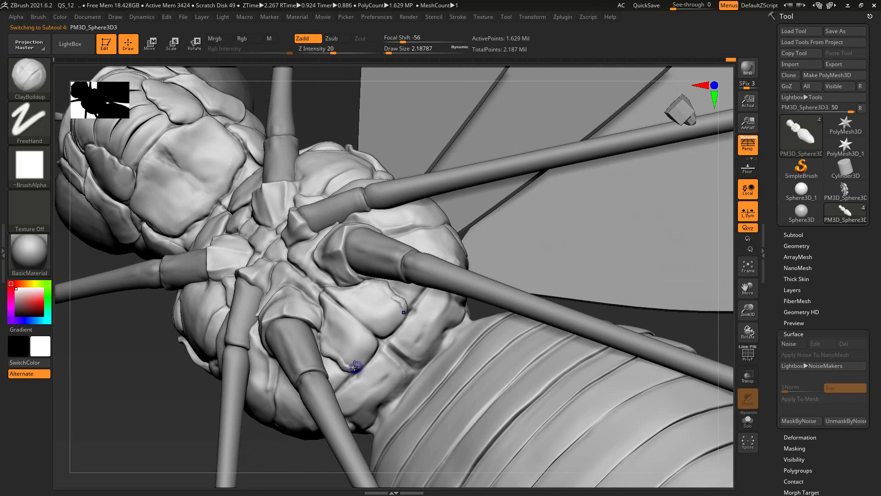
pyautogui.press('shift')
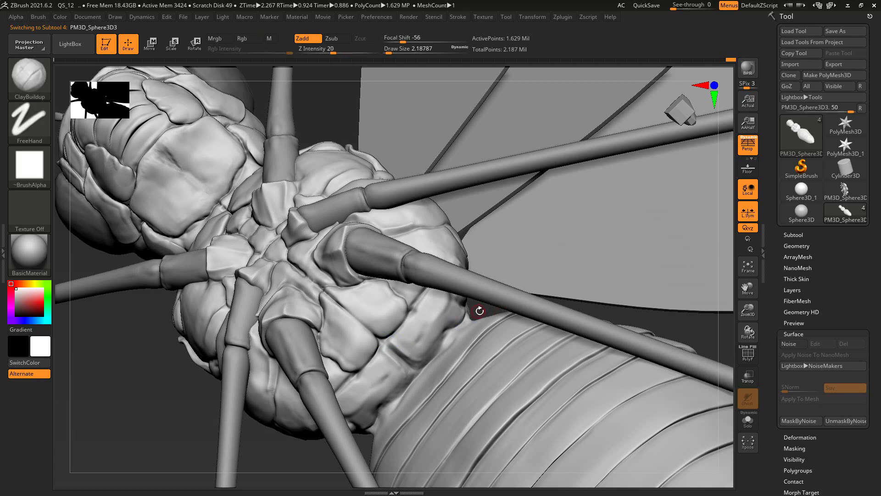
pyautogui.moveTo(478, 309); pyautogui.dragTo(354, 371, button='right')
pyautogui.press('shift')
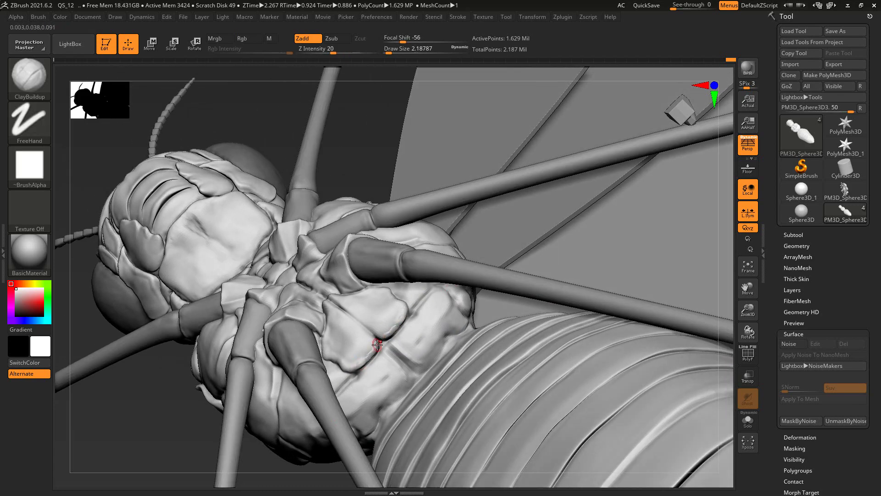
pyautogui.press('shift')
pyautogui.moveTo(374, 168)
pyautogui.mouseDown()
pyautogui.moveTo(381, 152)
pyautogui.moveTo(393, 183)
pyautogui.moveTo(734, 376)
pyautogui.mouseUp()
# - Turn on Solo to show only the body, then inspect the head and abdomen
pyautogui.click(748, 420)
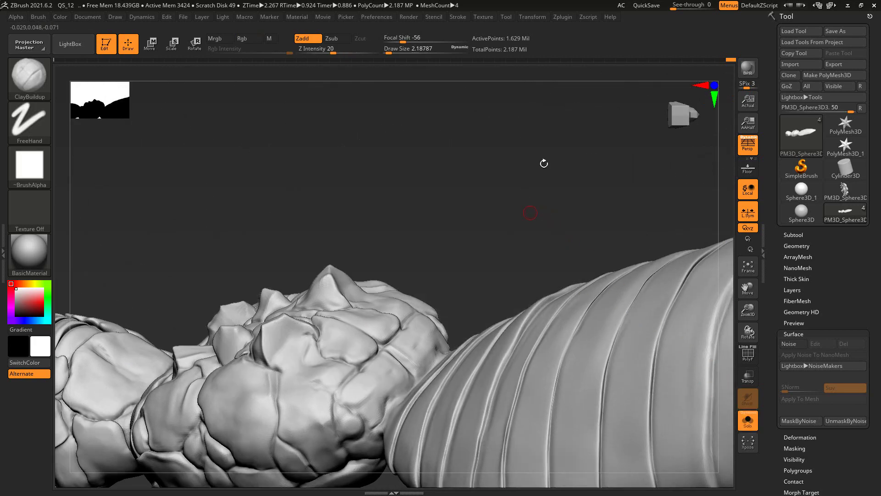
pyautogui.moveTo(543, 164)
pyautogui.mouseDown()
pyautogui.moveTo(462, 212)
pyautogui.moveTo(373, 330)
pyautogui.moveTo(371, 323)
pyautogui.mouseUp()
pyautogui.moveTo(403, 213); pyautogui.dragTo(367, 324)
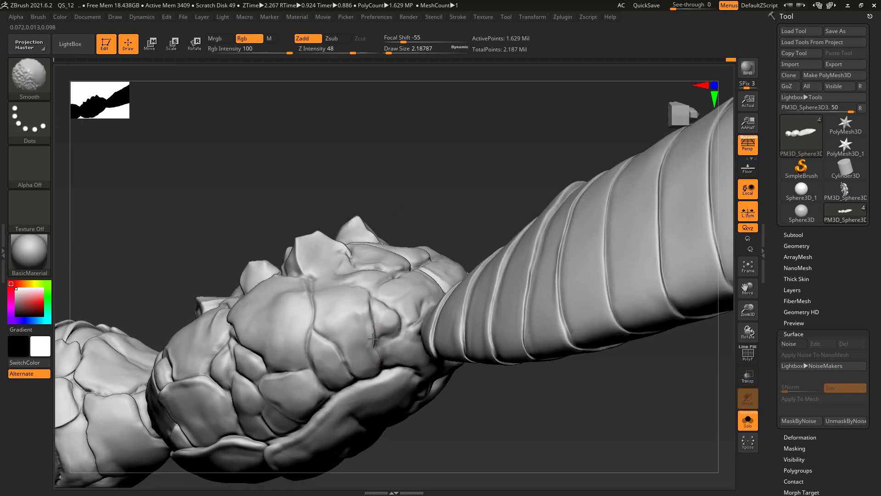
pyautogui.moveTo(381, 358); pyautogui.dragTo(373, 317, button='right')
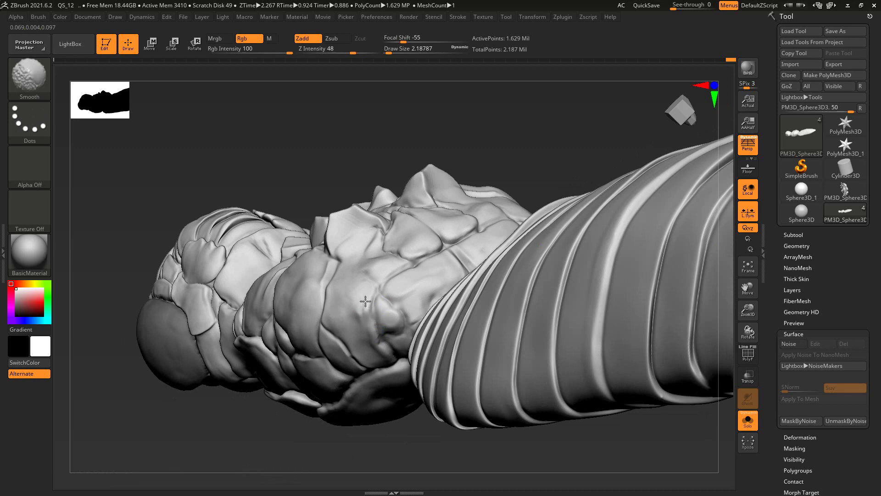
pyautogui.moveTo(468, 143); pyautogui.dragTo(404, 226, button='right')
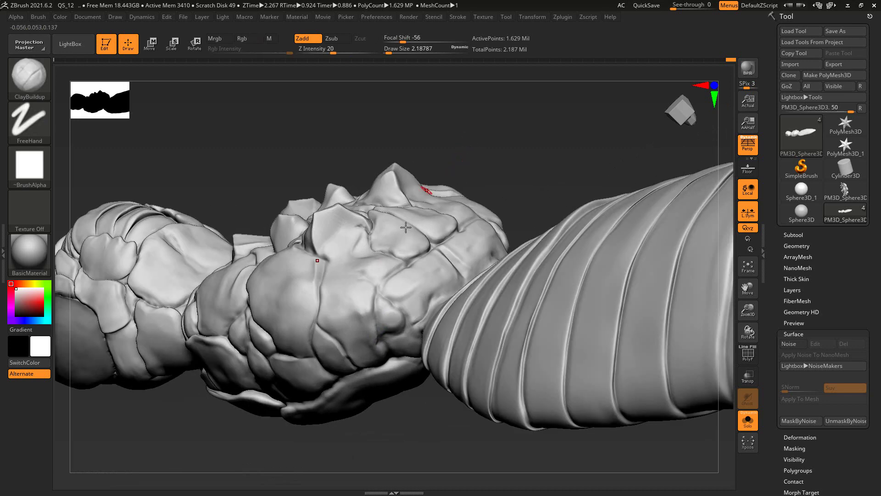
# - Pick the hPolish brush and zoom in to smooth the thorax
pyautogui.click(54, 94)
pyautogui.click(260, 86)
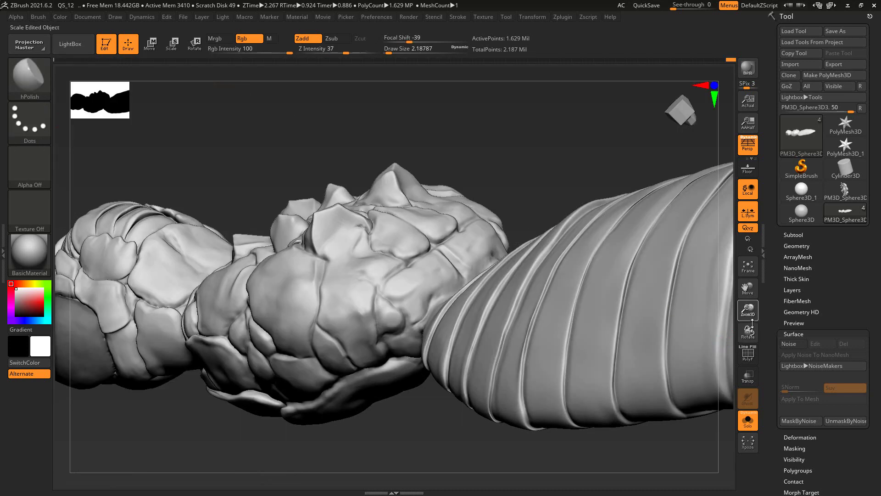
pyautogui.moveTo(752, 321); pyautogui.dragTo(753, 308)
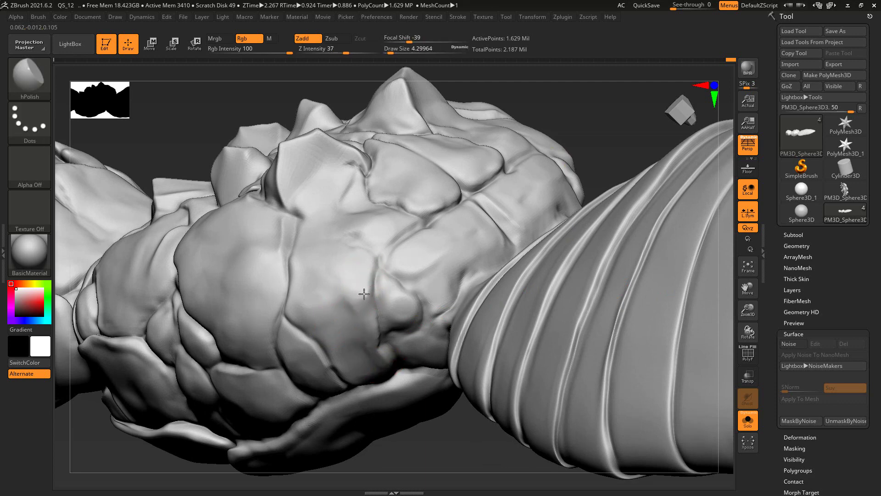
pyautogui.press('shift')
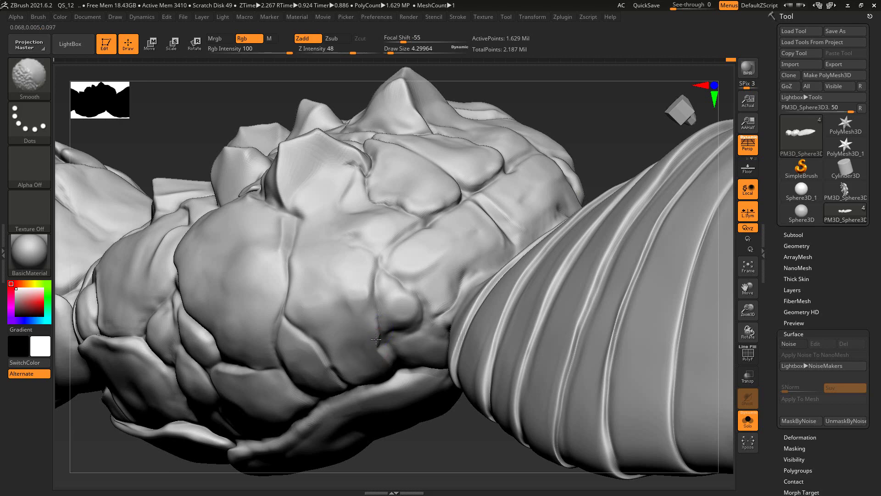
pyautogui.moveTo(590, 133); pyautogui.dragTo(502, 173)
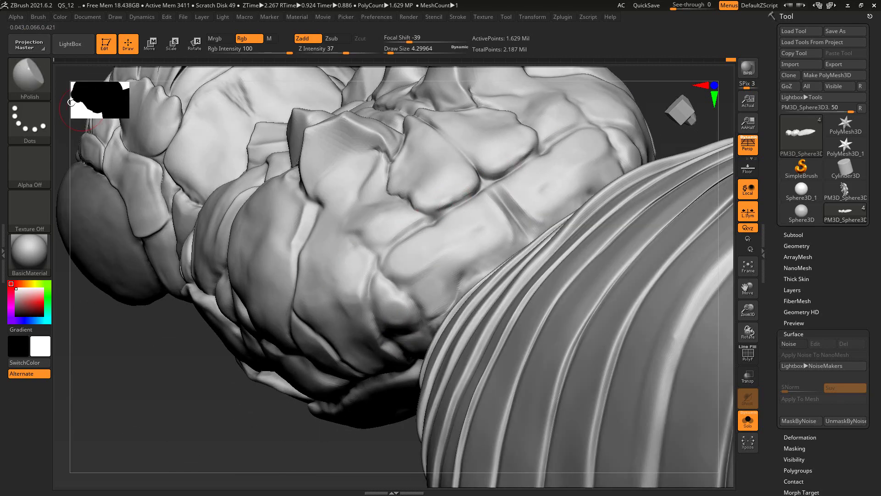
# - With the Standard brush, carve a faint crease into a thorax plate and smooth along it
pyautogui.press('b')
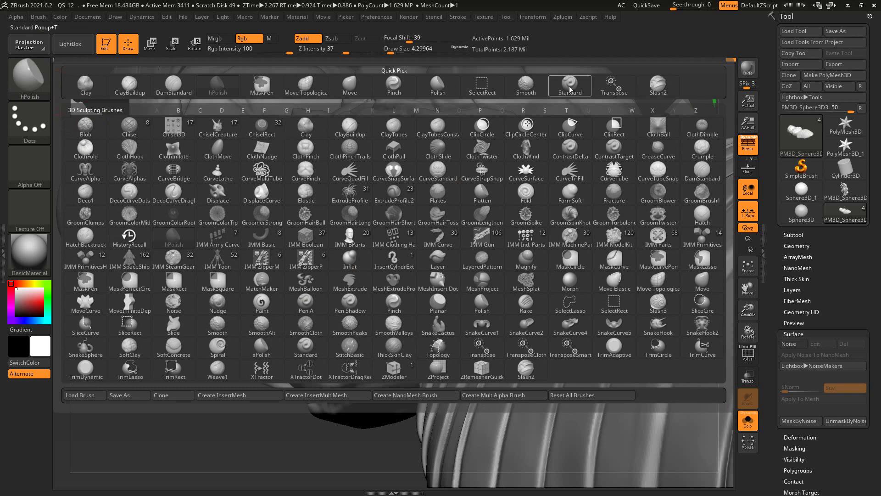
pyautogui.click(571, 90)
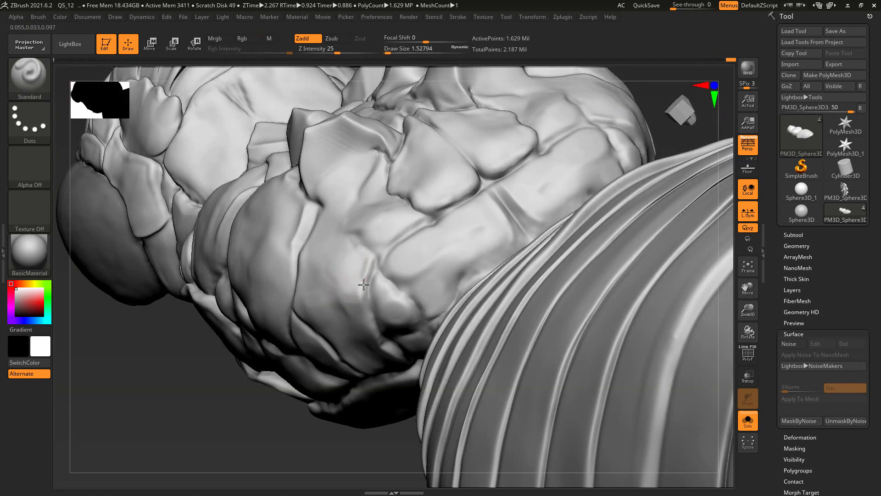
pyautogui.moveTo(363, 285); pyautogui.dragTo(369, 319)
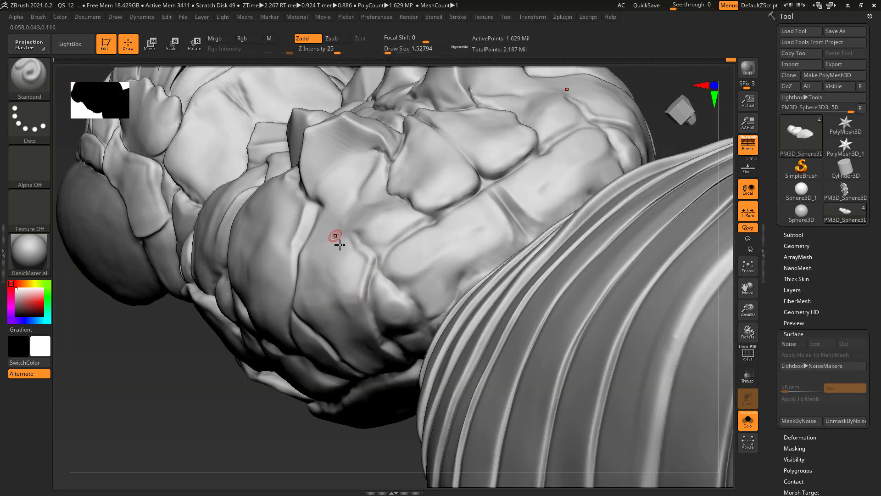
pyautogui.moveTo(314, 455); pyautogui.dragTo(354, 254)
pyautogui.press('shift')
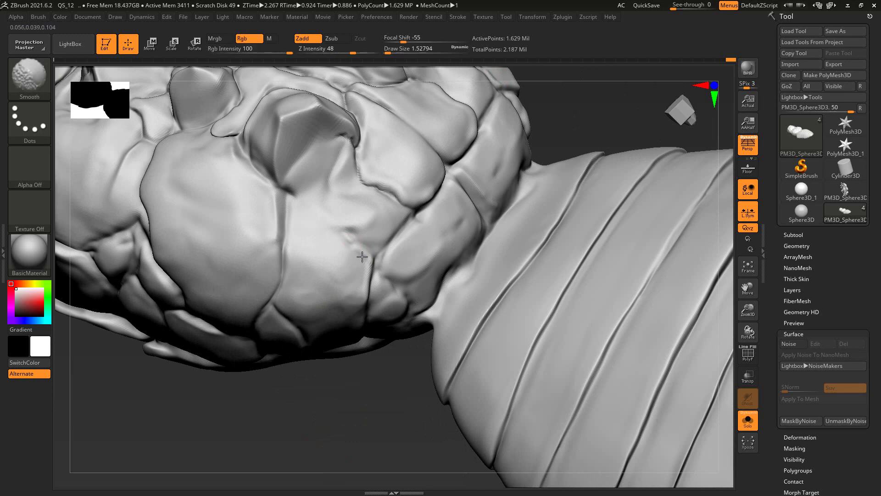
pyautogui.moveTo(376, 241); pyautogui.dragTo(404, 218)
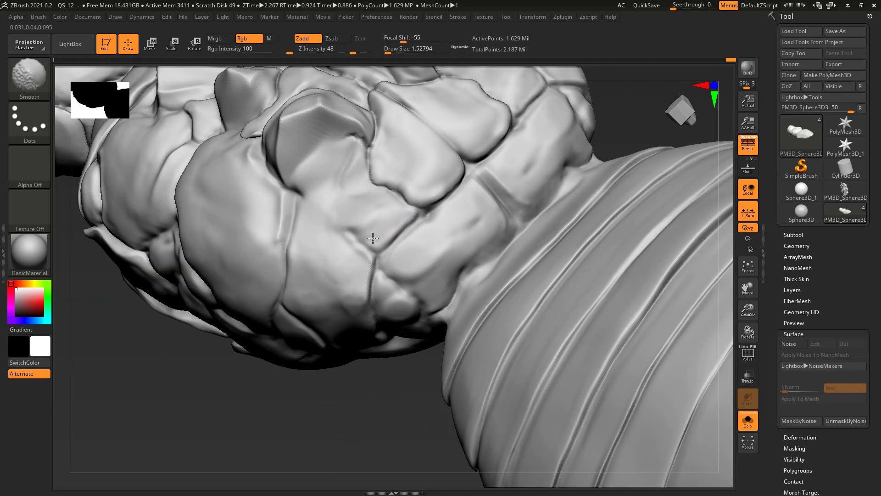
# - Carve a crease across the thorax plates and smooth the area around it
pyautogui.moveTo(406, 365); pyautogui.dragTo(400, 307)
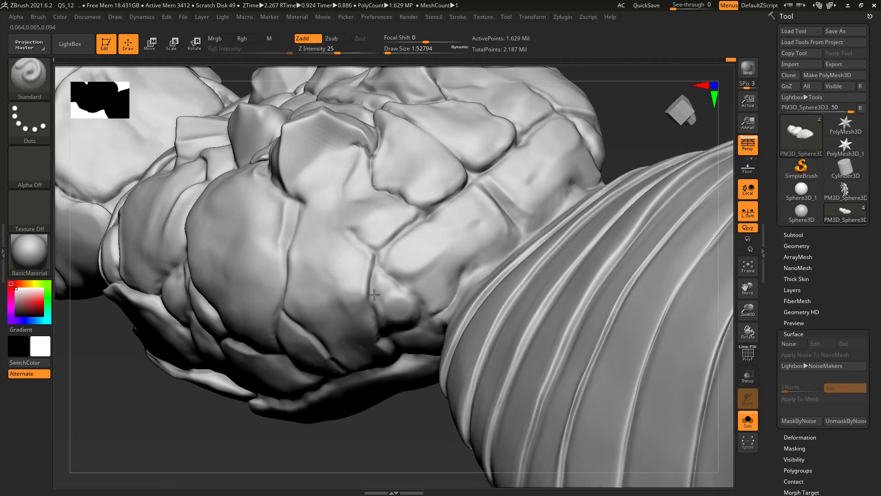
pyautogui.moveTo(388, 345)
pyautogui.mouseDown()
pyautogui.moveTo(410, 390)
pyautogui.moveTo(388, 316)
pyautogui.mouseUp()
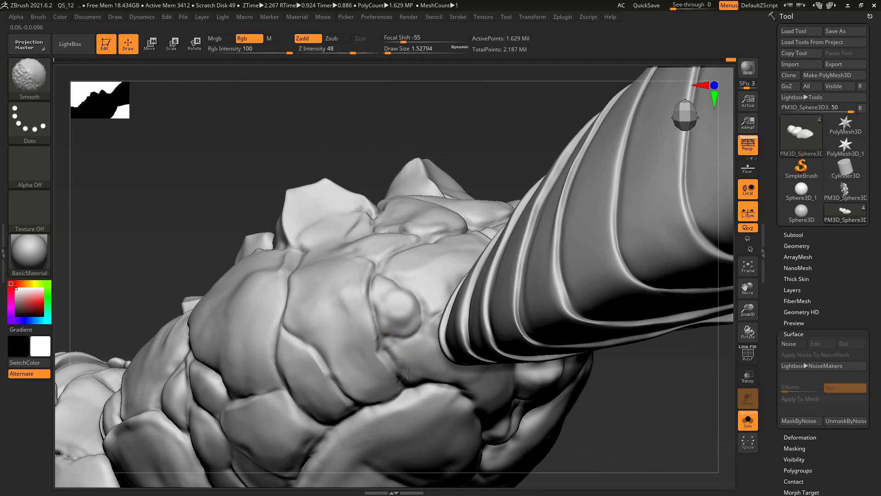
pyautogui.moveTo(404, 390); pyautogui.dragTo(374, 373)
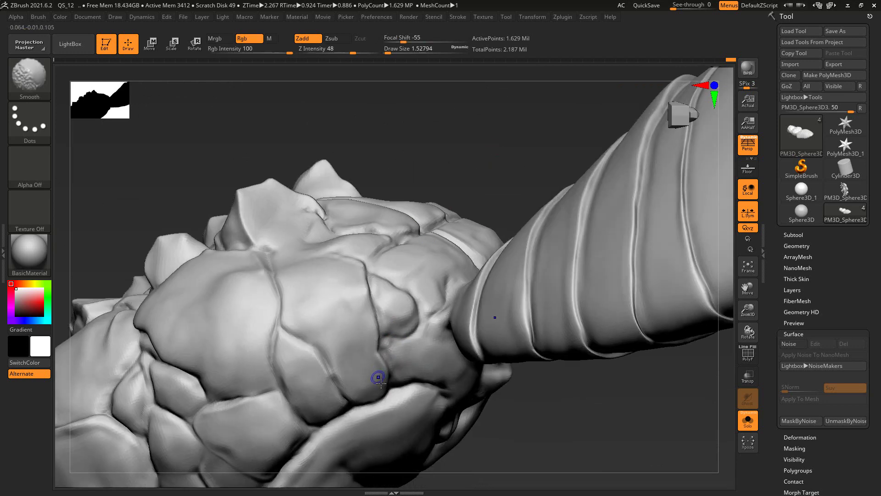
pyautogui.moveTo(403, 261); pyautogui.dragTo(385, 236)
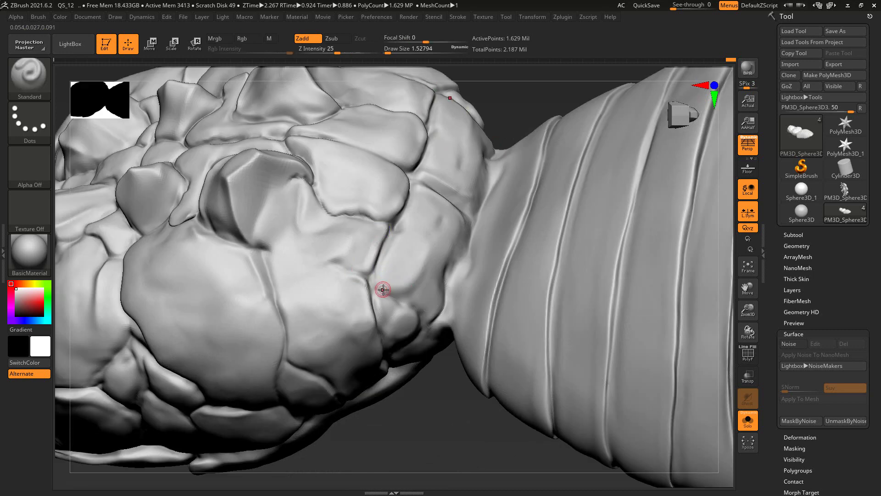
pyautogui.moveTo(375, 285); pyautogui.dragTo(424, 311)
pyautogui.moveTo(423, 311); pyautogui.dragTo(436, 317, button='right')
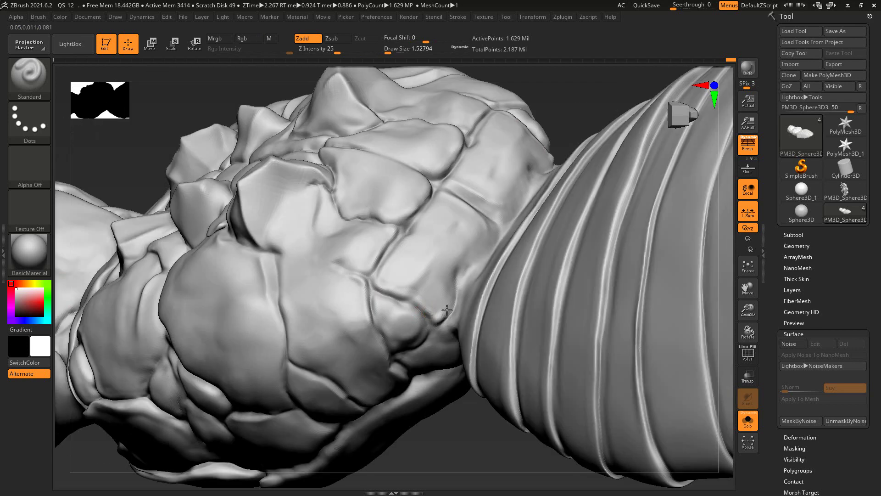
pyautogui.press('shift')
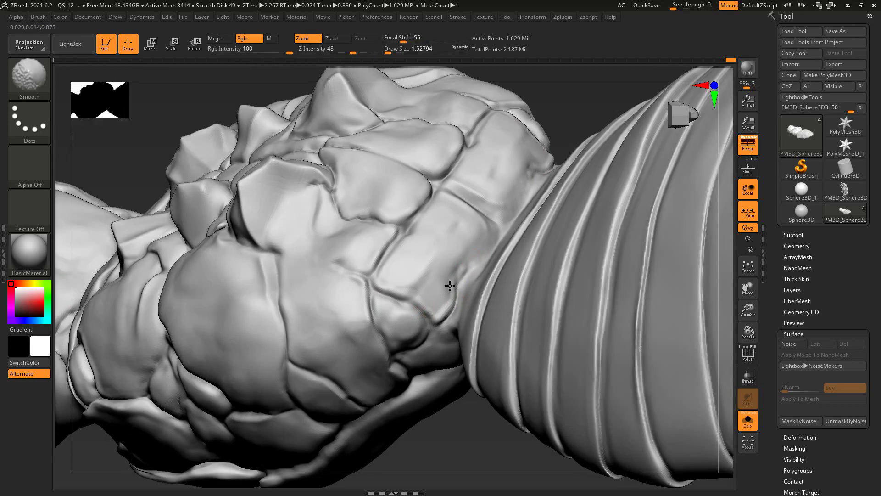
pyautogui.keyDown('shift'); pyautogui.moveTo(455, 281); pyautogui.dragTo(457, 272); pyautogui.keyUp('shift')
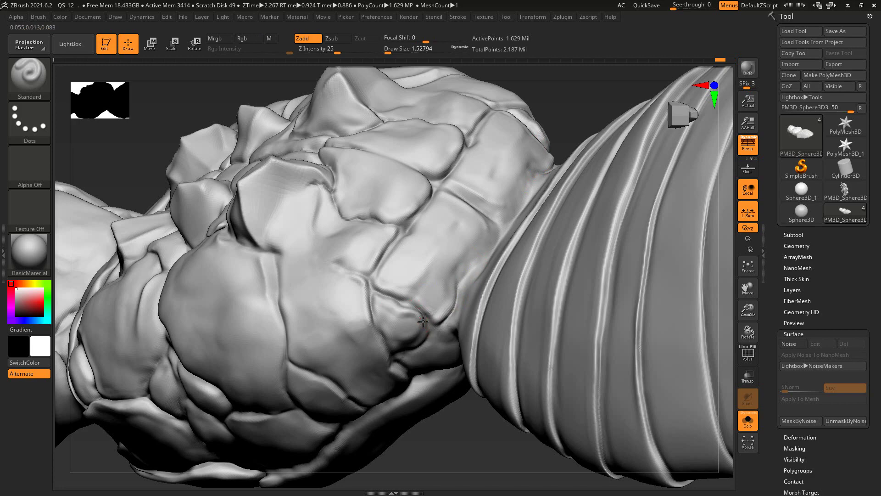
# - Shift-smooth the thorax plate edges from several orbiting angles
pyautogui.press('shift')
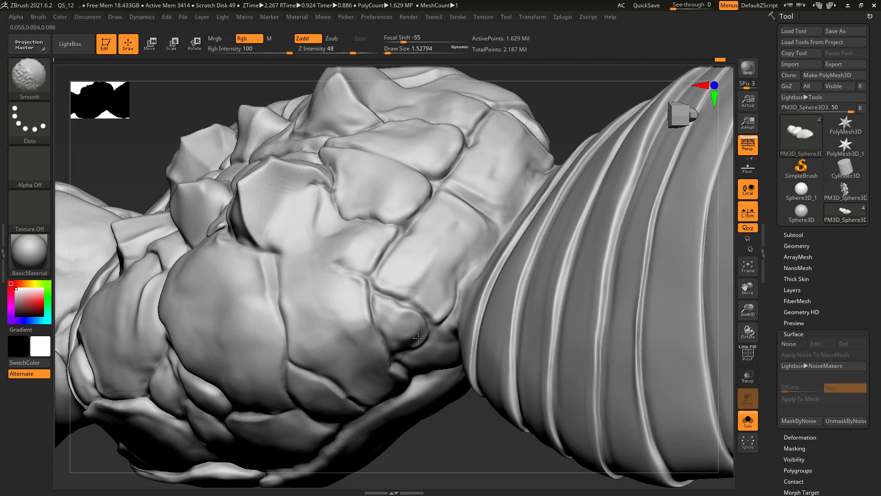
pyautogui.moveTo(427, 349); pyautogui.dragTo(470, 409)
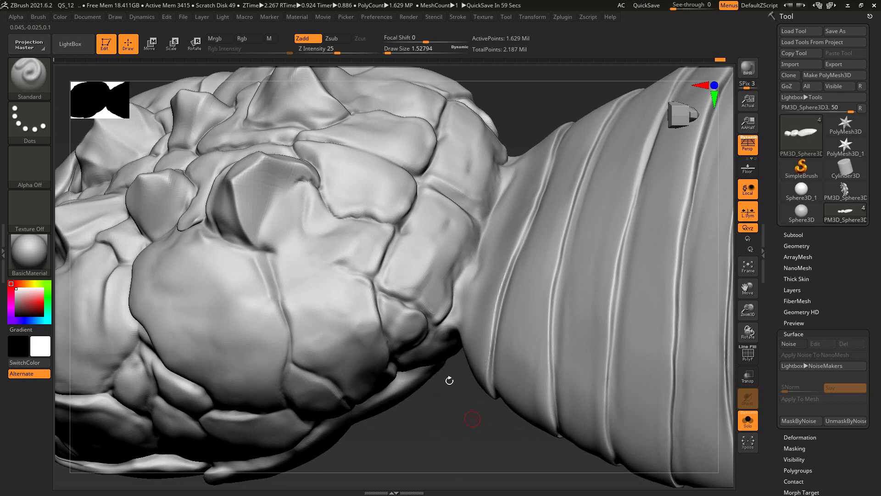
pyautogui.moveTo(450, 381)
pyautogui.mouseDown()
pyautogui.moveTo(461, 403)
pyautogui.moveTo(406, 243)
pyautogui.moveTo(413, 191)
pyautogui.moveTo(364, 355)
pyautogui.mouseUp()
pyautogui.press('shift')
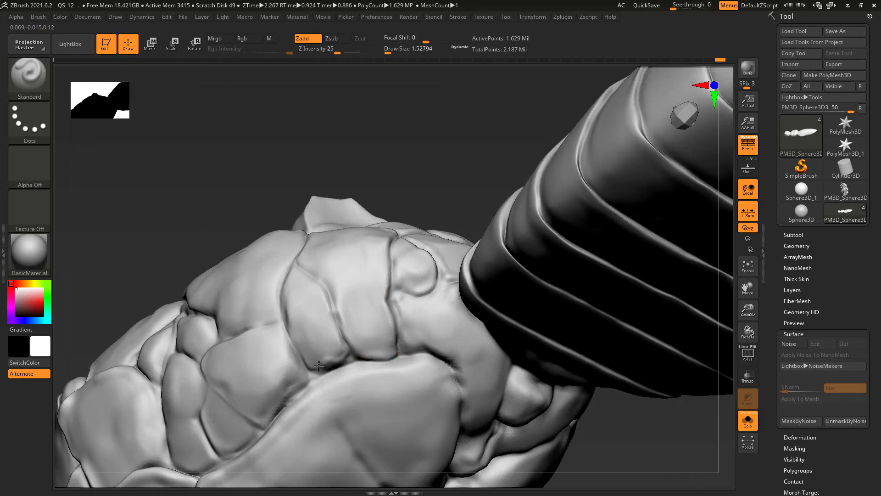
pyautogui.moveTo(408, 187); pyautogui.dragTo(317, 360)
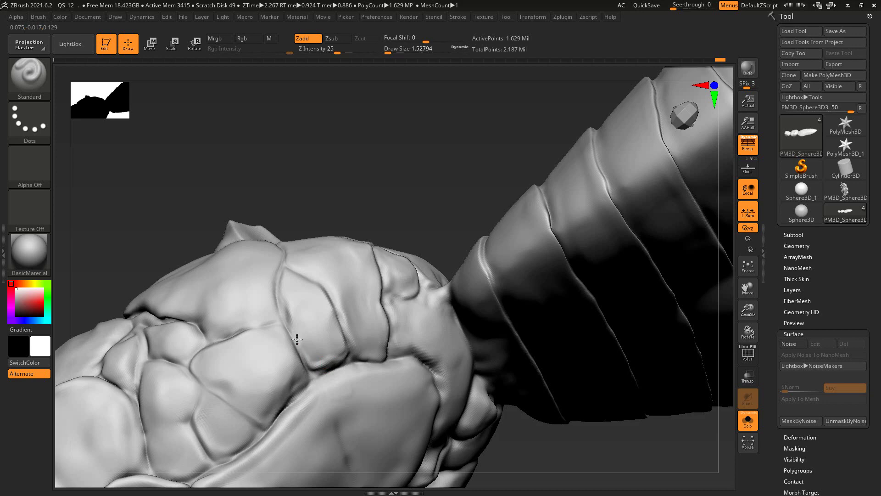
pyautogui.moveTo(344, 184); pyautogui.dragTo(294, 307)
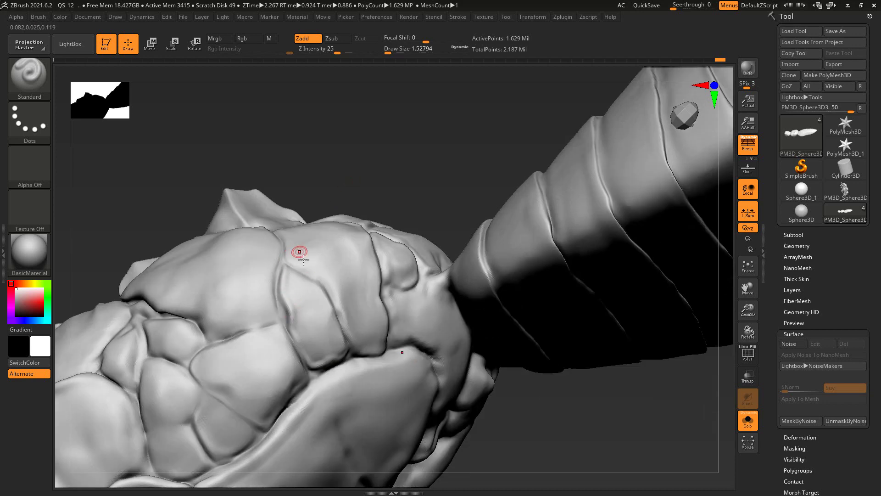
# - Finish softening the side plates and view the thorax from above
pyautogui.press('shift')
pyautogui.moveTo(330, 309); pyautogui.dragTo(230, 367, button='right')
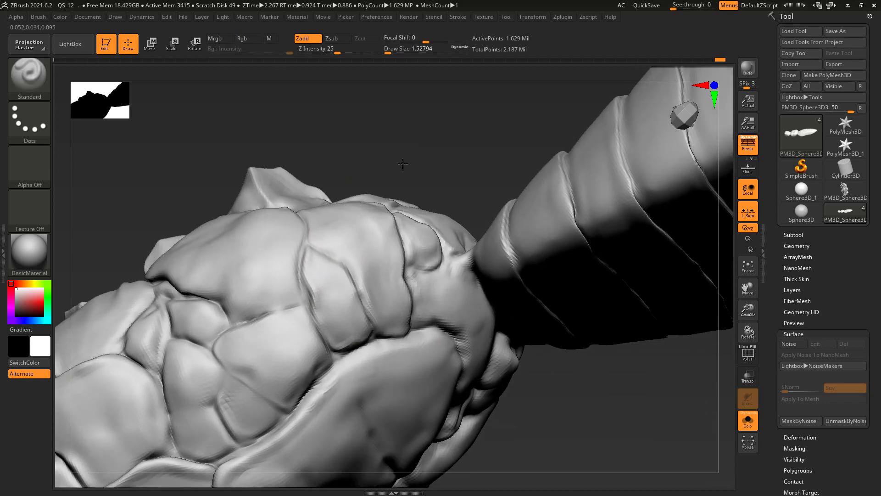
pyautogui.moveTo(388, 133); pyautogui.dragTo(261, 315)
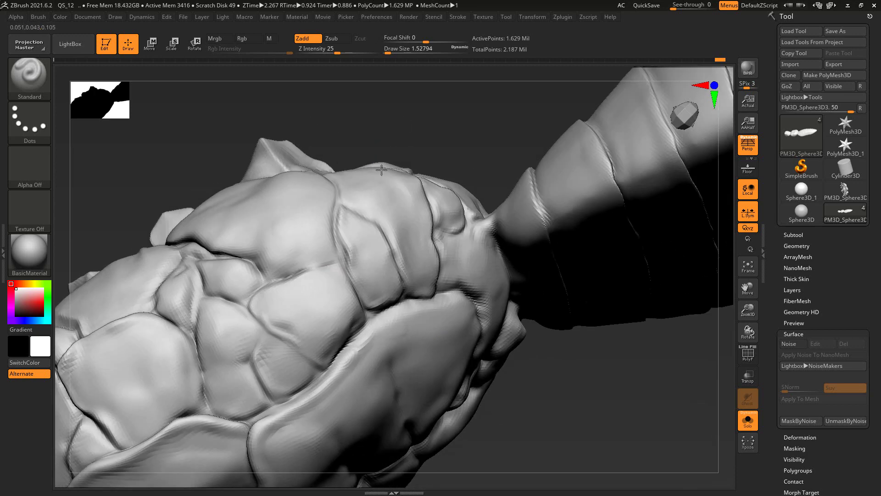
pyautogui.press('shift')
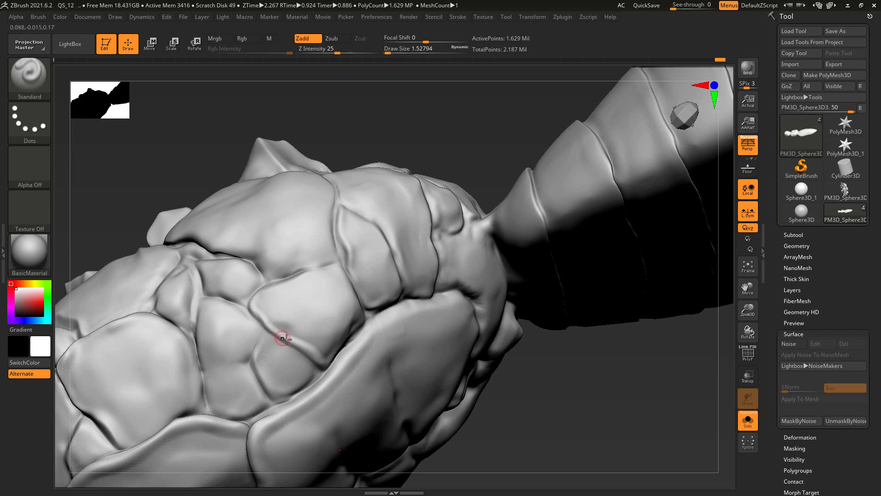
pyautogui.press('shift')
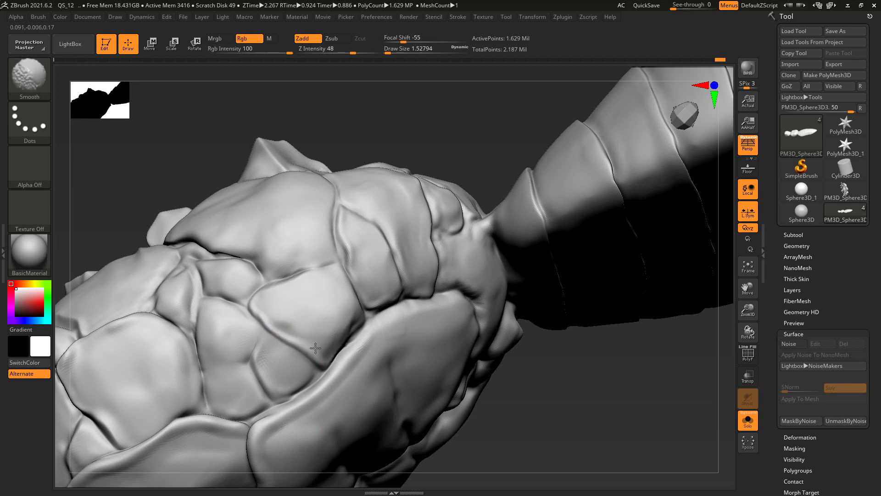
pyautogui.press('ctrl')
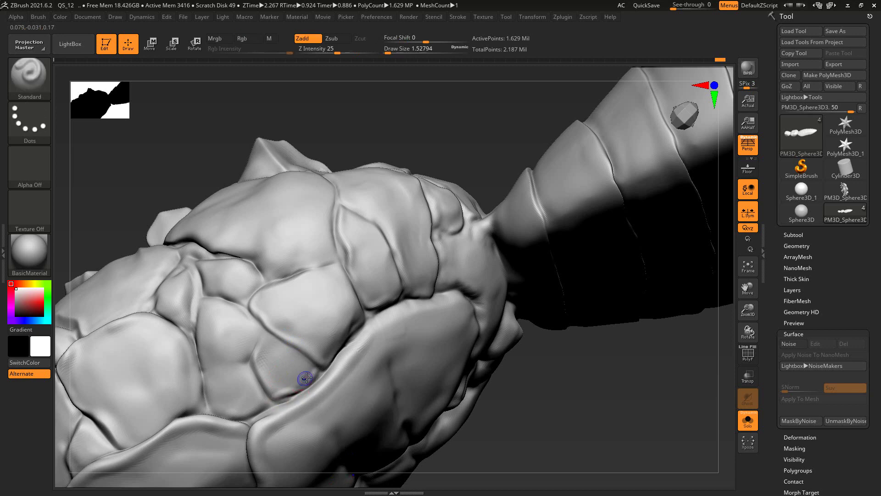
pyautogui.moveTo(436, 133); pyautogui.dragTo(437, 166)
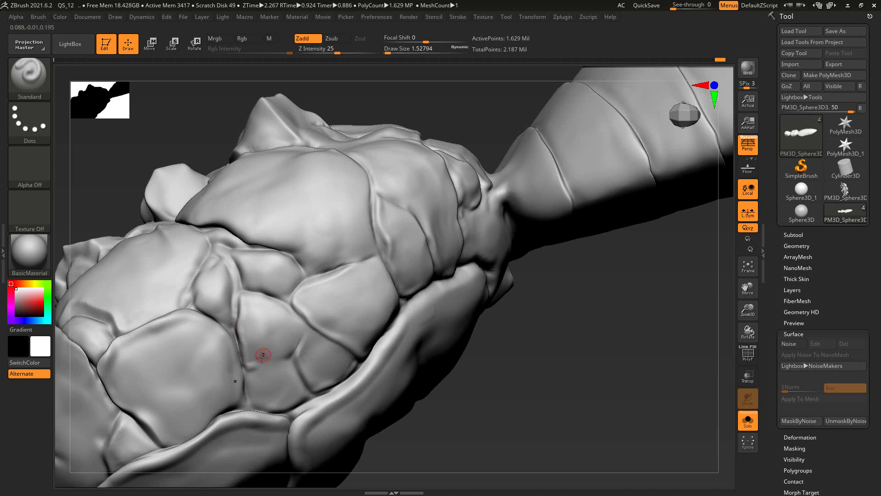
# - Smooth the bumpy surface of the thorax plates into softer edges
pyautogui.keyDown('shift'); pyautogui.moveTo(254, 369); pyautogui.dragTo(255, 350); pyautogui.keyUp('shift')
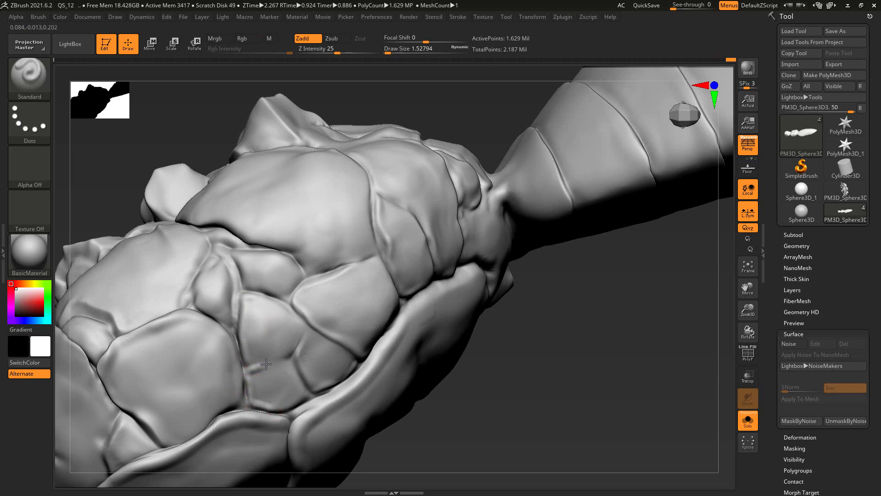
pyautogui.press('shift')
pyautogui.press('ctrl')
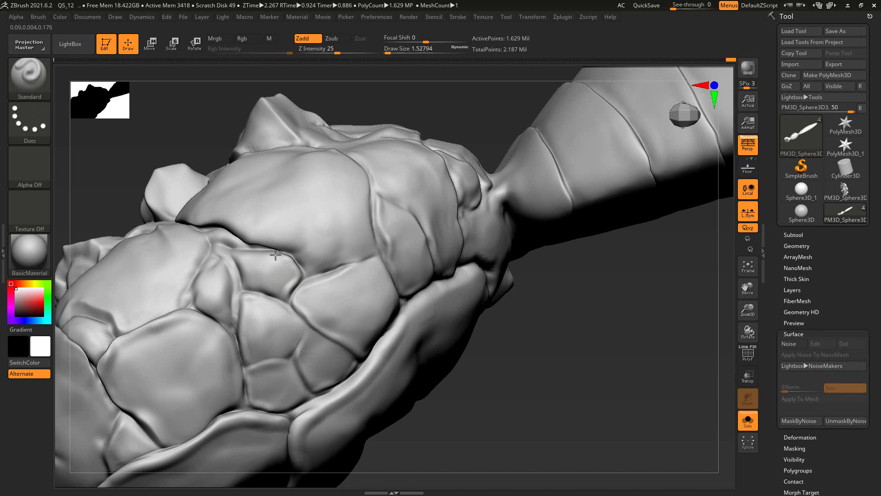
pyautogui.press('shift')
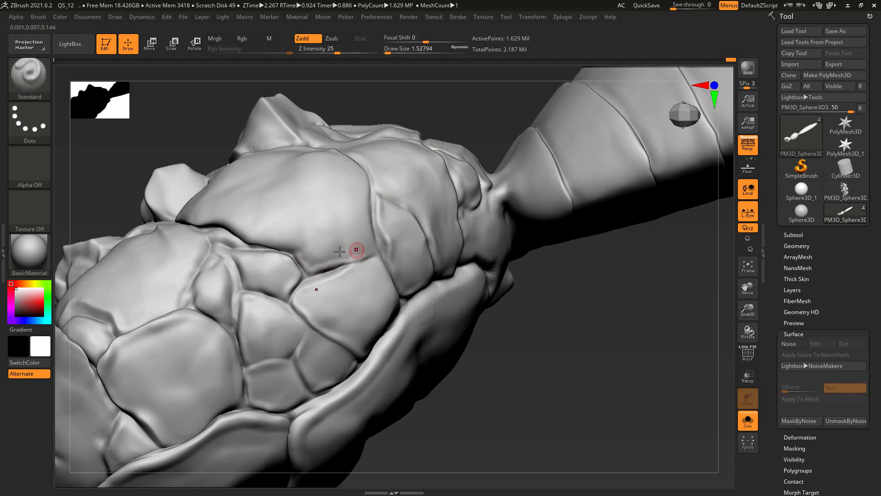
pyautogui.press('shift')
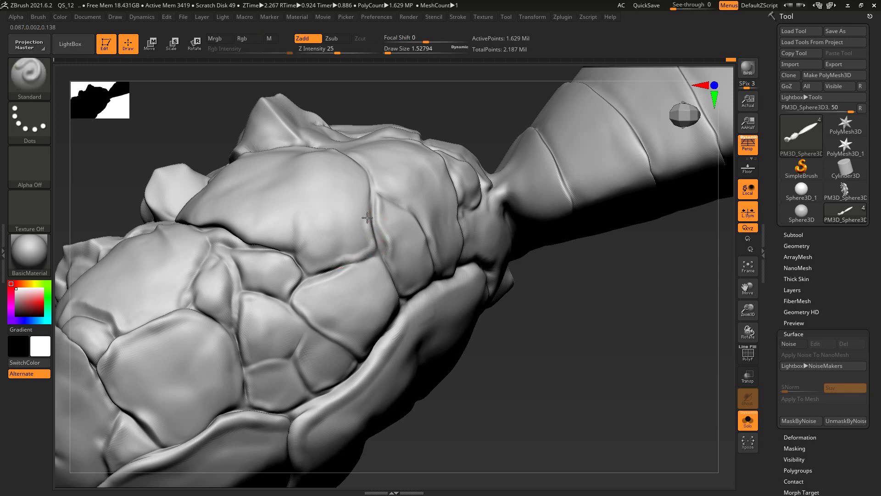
pyautogui.press('shift')
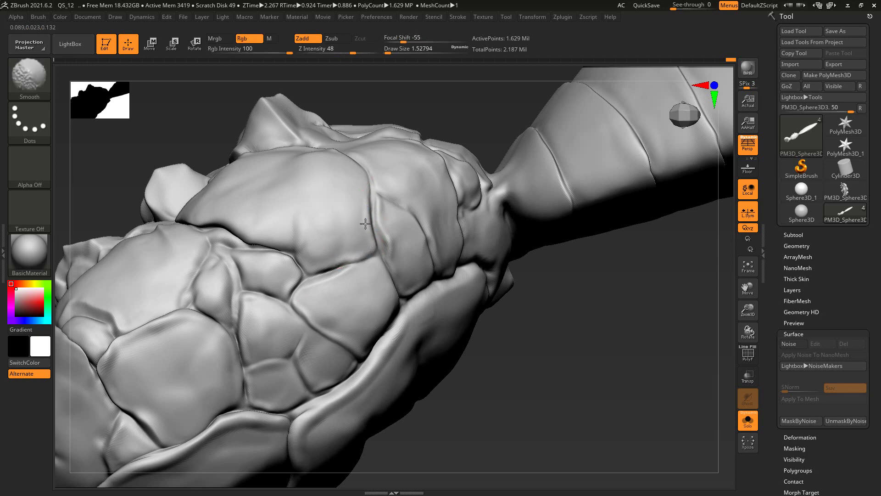
pyautogui.moveTo(458, 109)
pyautogui.mouseDown()
pyautogui.moveTo(492, 287)
pyautogui.moveTo(407, 258)
pyautogui.mouseUp()
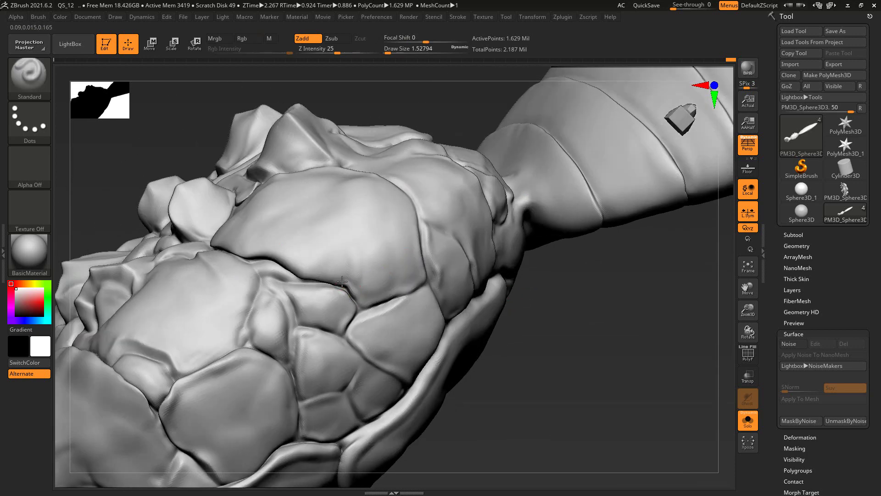
pyautogui.press('shift')
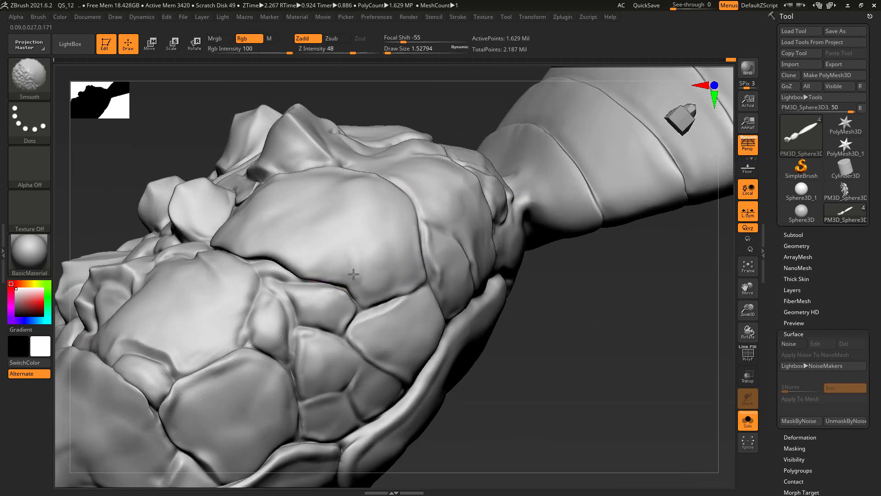
# - Carve a Standard crease along a plate boundary and smooth around it
pyautogui.moveTo(528, 376)
pyautogui.mouseDown()
pyautogui.moveTo(541, 386)
pyautogui.moveTo(262, 349)
pyautogui.mouseUp()
pyautogui.moveTo(291, 287); pyautogui.dragTo(282, 321, button='right')
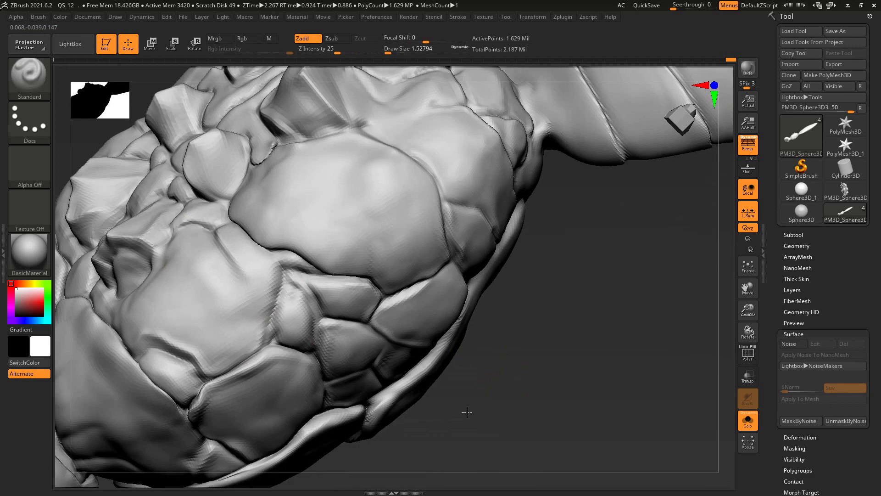
pyautogui.moveTo(266, 318)
pyautogui.mouseDown()
pyautogui.moveTo(273, 246)
pyautogui.moveTo(274, 294)
pyautogui.moveTo(253, 345)
pyautogui.mouseUp()
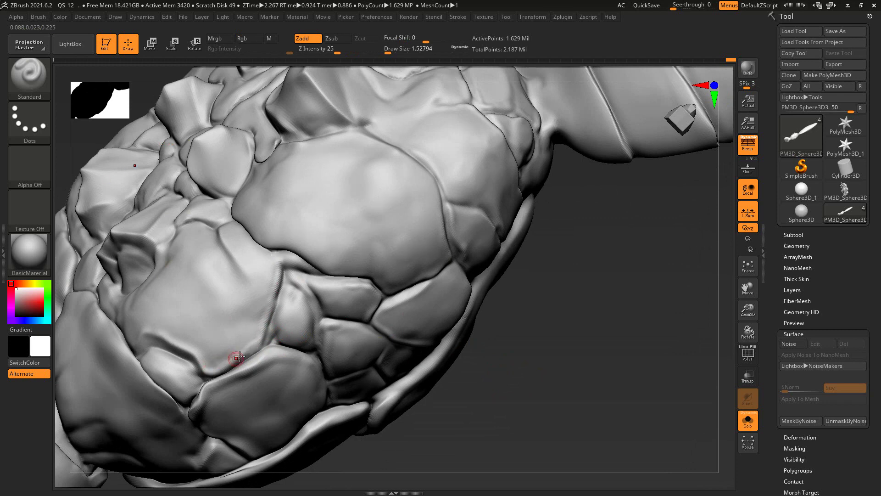
pyautogui.press('shift')
pyautogui.moveTo(451, 437); pyautogui.dragTo(305, 295, button='right')
# - Cut a thin DamStandard crease into the thorax plate seam
pyautogui.press('b')
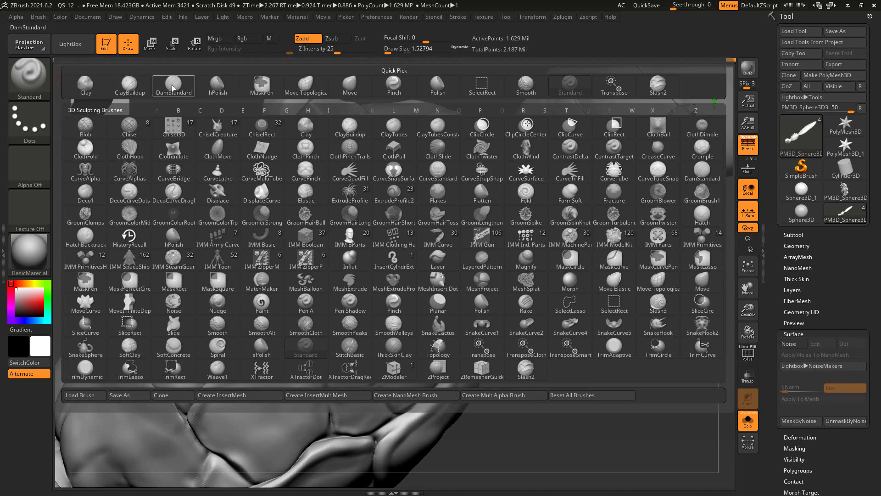
pyautogui.click(174, 83)
pyautogui.moveTo(301, 295); pyautogui.dragTo(305, 280)
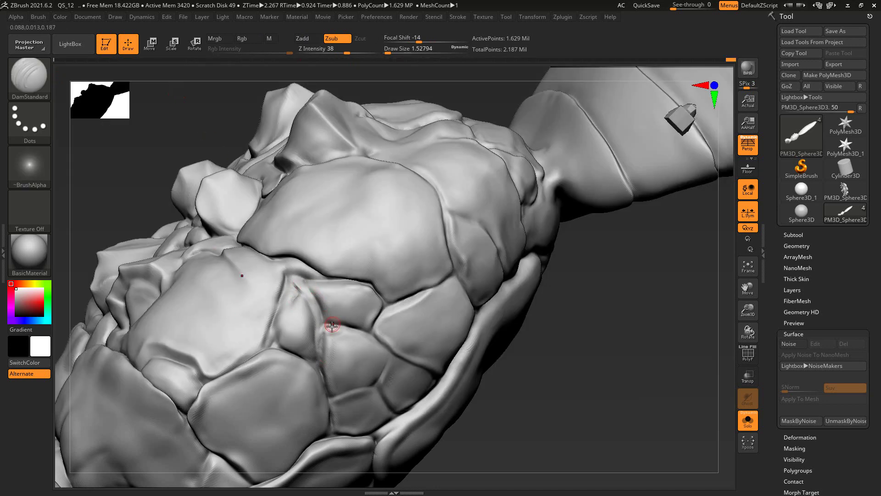
pyautogui.moveTo(521, 461)
pyautogui.mouseDown()
pyautogui.moveTo(535, 380)
pyautogui.moveTo(547, 403)
pyautogui.mouseUp()
# - Turn off Solo to show the legs and wings, and zoom back onto the thorax
pyautogui.click(747, 420)
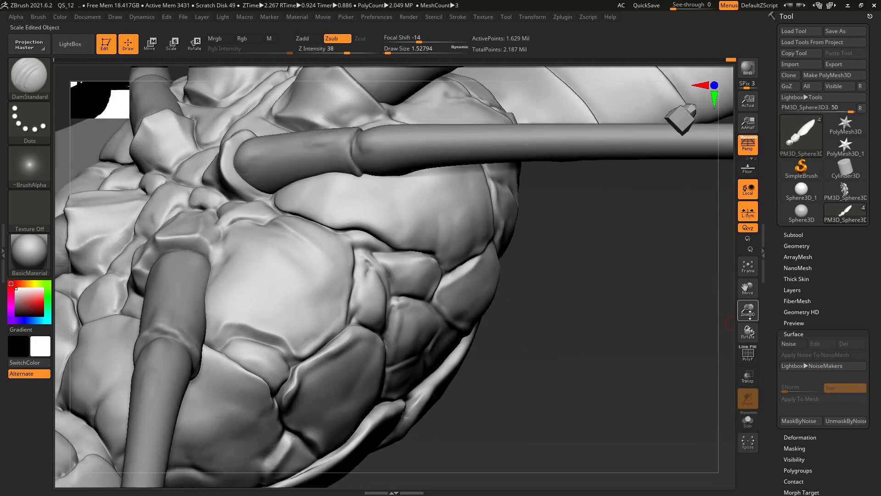
pyautogui.moveTo(748, 310)
pyautogui.mouseDown()
pyautogui.moveTo(663, 289)
pyautogui.moveTo(569, 415)
pyautogui.moveTo(621, 400)
pyautogui.moveTo(614, 413)
pyautogui.moveTo(550, 336)
pyautogui.moveTo(601, 362)
pyautogui.moveTo(502, 311)
pyautogui.mouseUp()
pyautogui.moveTo(607, 167); pyautogui.dragTo(585, 319)
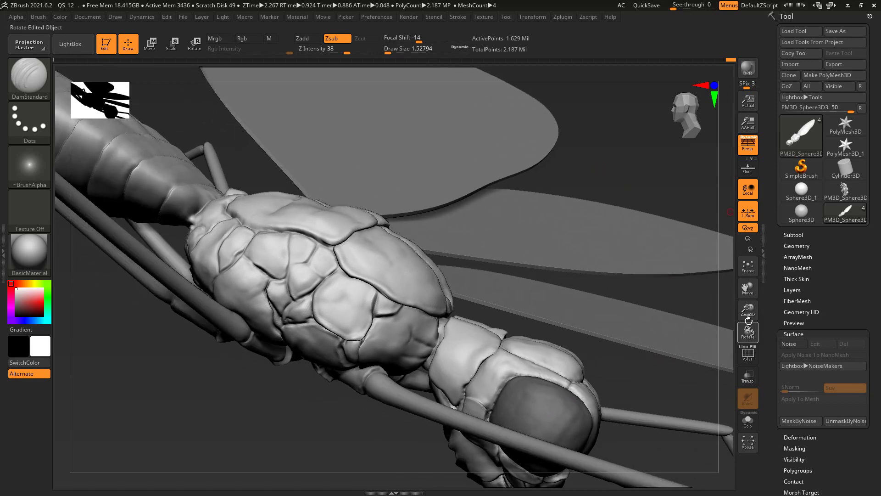
pyautogui.scroll(3, 585, 319)
pyautogui.moveTo(255, 421); pyautogui.dragTo(283, 280)
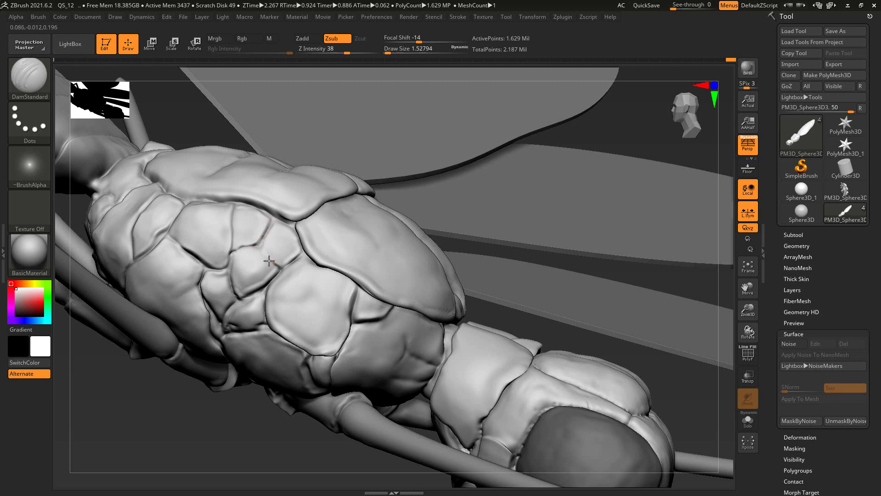
# - Orbit around the thorax and wing, Shift-smoothing the plate edges
pyautogui.press('shift')
pyautogui.moveTo(253, 421); pyautogui.dragTo(224, 237)
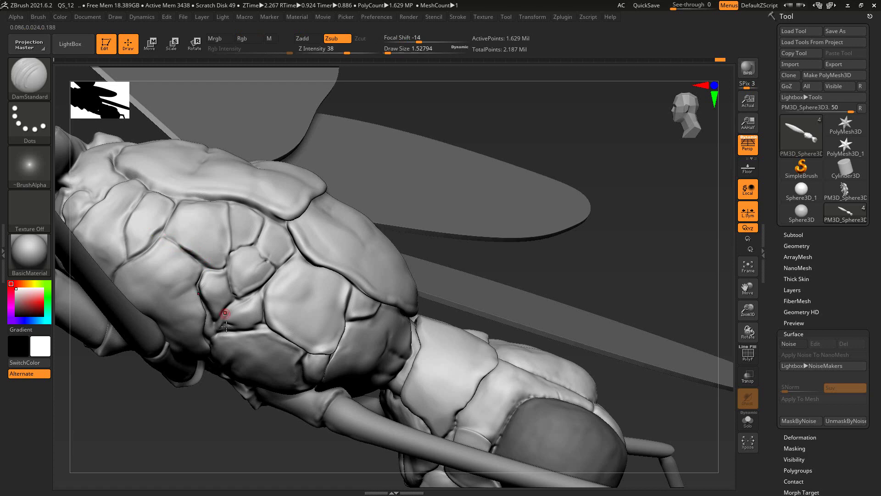
pyautogui.moveTo(222, 315); pyautogui.dragTo(214, 315, button='right')
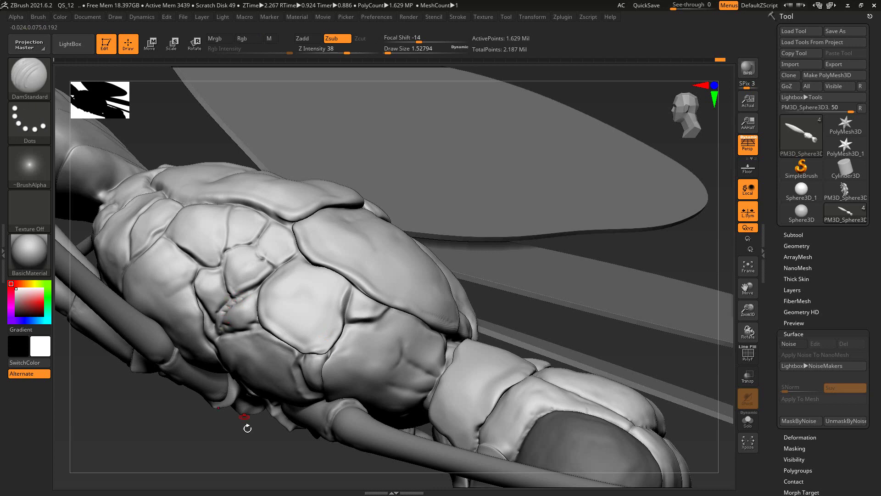
pyautogui.moveTo(244, 416); pyautogui.dragTo(220, 314, button='right')
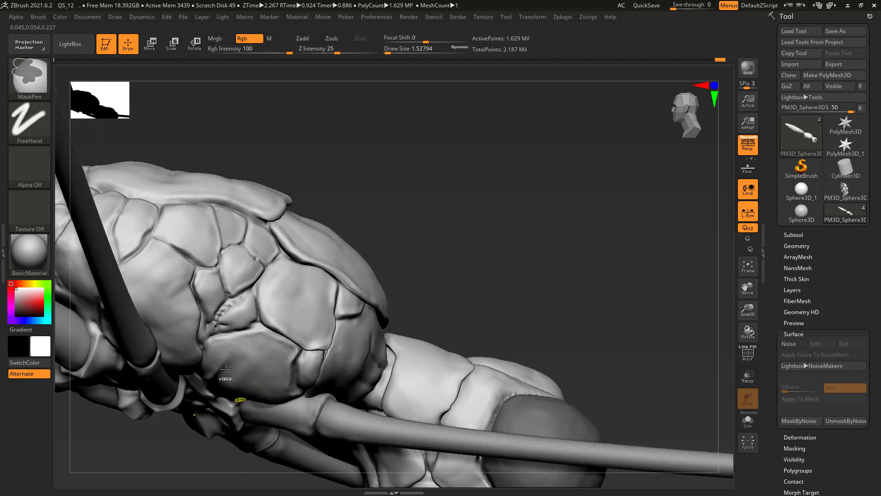
pyautogui.moveTo(253, 437); pyautogui.dragTo(218, 355, button='right')
pyautogui.moveTo(300, 250)
pyautogui.mouseDown(button='right')
pyautogui.moveTo(274, 248)
pyautogui.moveTo(343, 196)
pyautogui.moveTo(287, 236)
pyautogui.mouseUp(button='right')
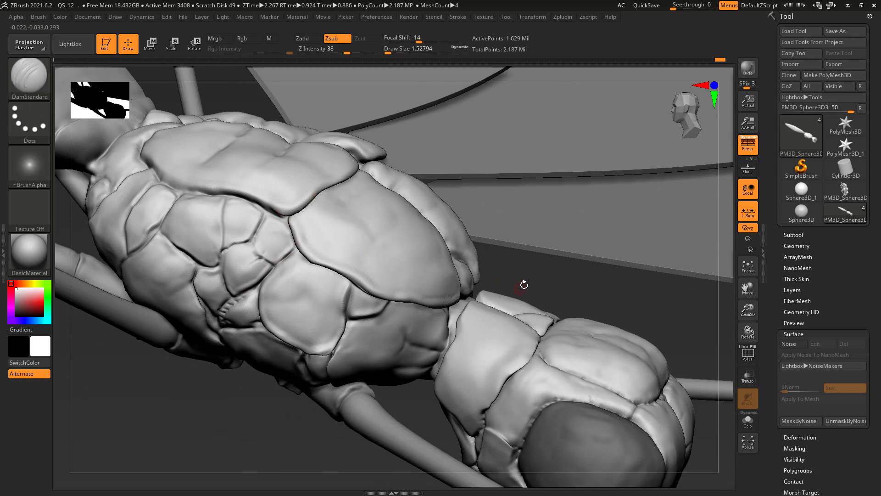
# - Zoom to the lower side of the thorax and carve a DamStandard groove between plates
pyautogui.moveTo(523, 285); pyautogui.dragTo(430, 300, button='right')
pyautogui.scroll(3, 460, 296)
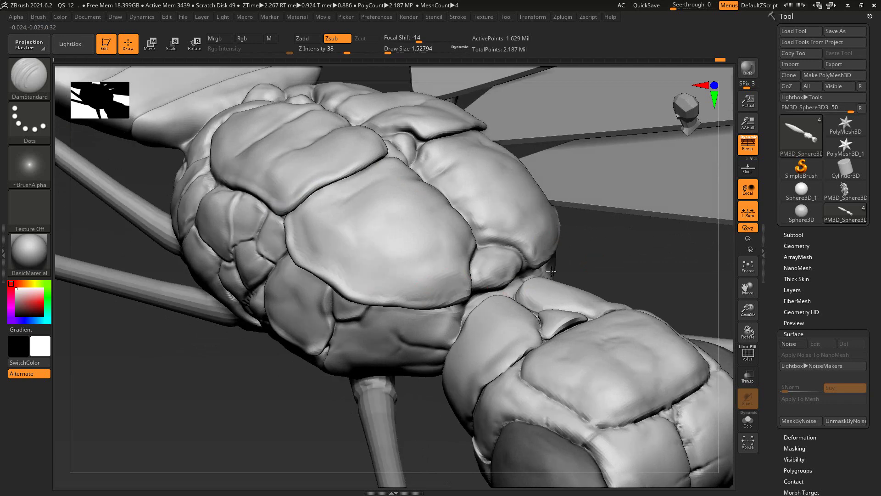
pyautogui.press('shift')
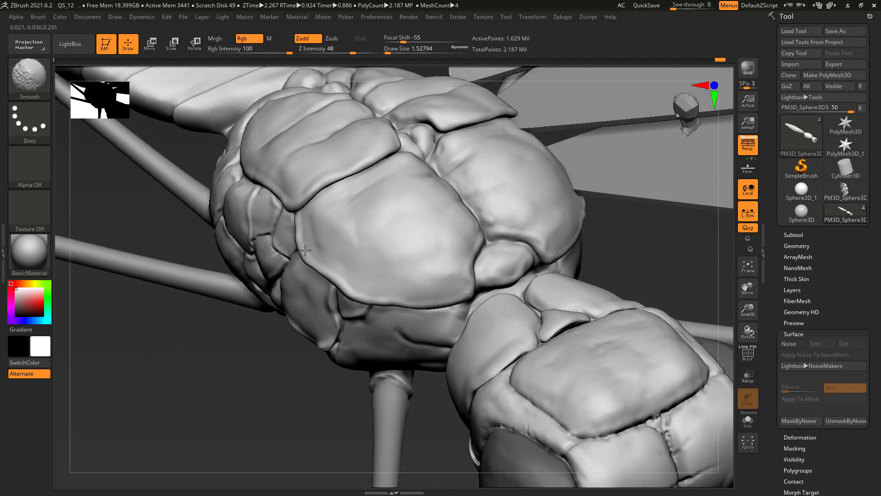
pyautogui.moveTo(315, 234)
pyautogui.mouseDown(button='right')
pyautogui.moveTo(404, 346)
pyautogui.moveTo(432, 341)
pyautogui.mouseUp(button='right')
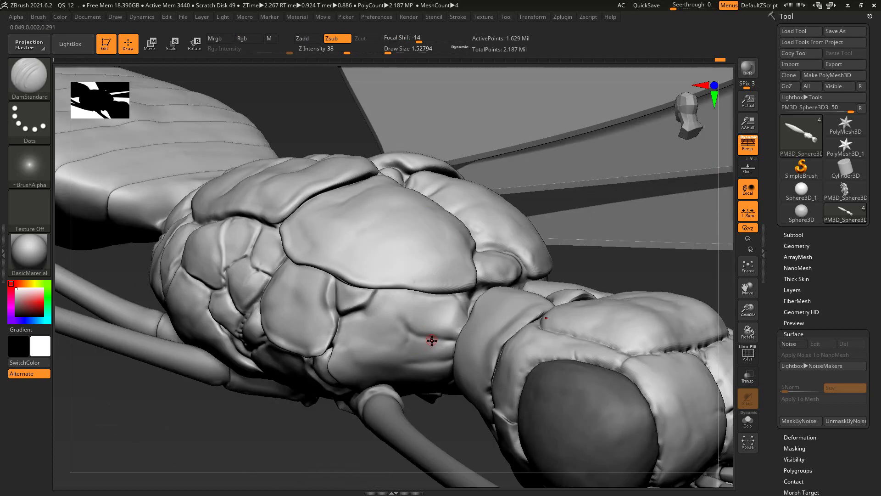
pyautogui.moveTo(400, 327); pyautogui.dragTo(441, 344)
# - Smooth the plate edges around the groove, then turn to face the head
pyautogui.press('shift')
pyautogui.press('shift')
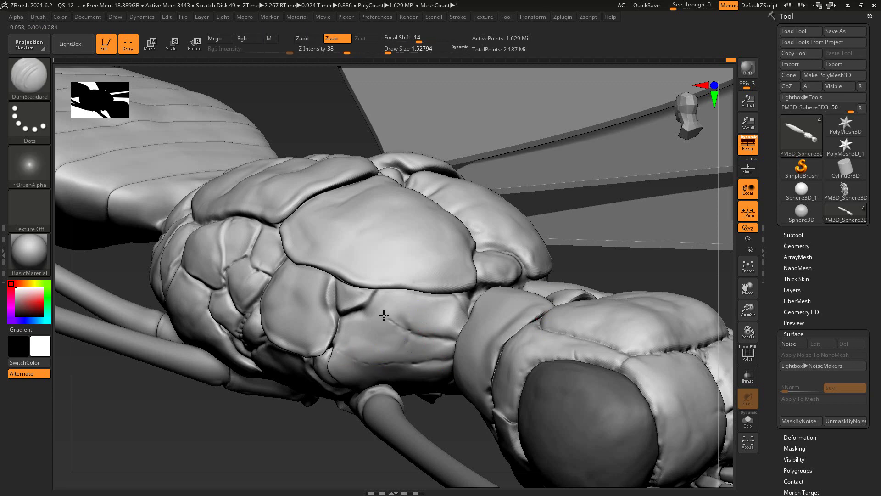
pyautogui.press('shift')
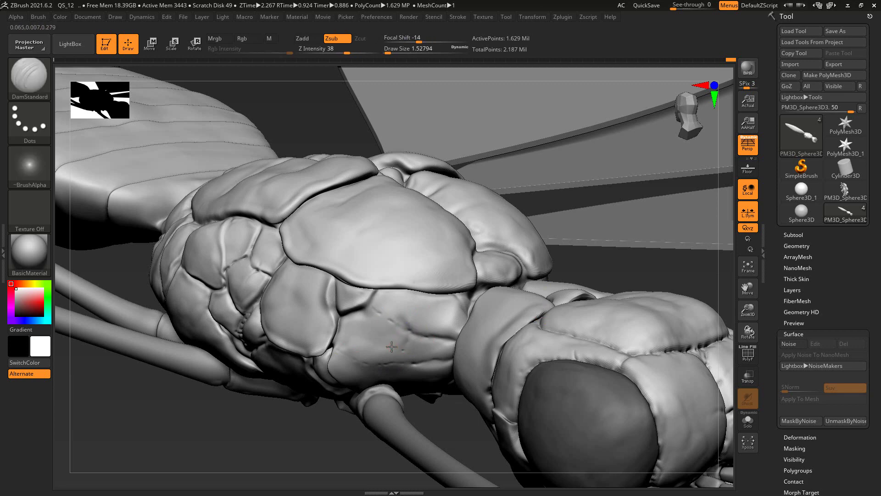
pyautogui.press('shift')
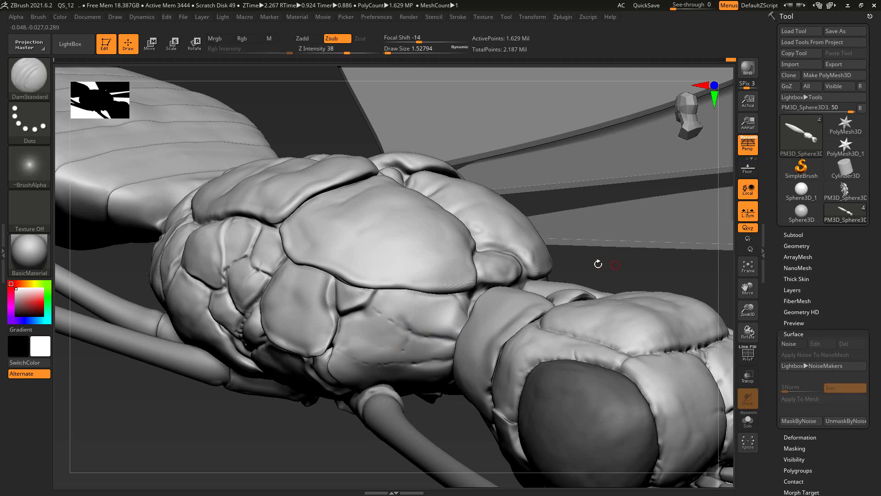
pyautogui.moveTo(597, 262); pyautogui.dragTo(464, 272, button='right')
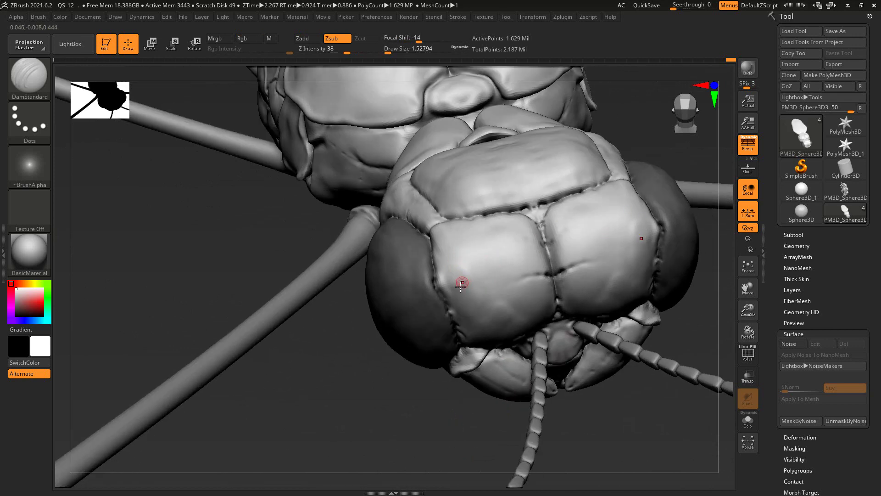
# - Select the head subtool and press small DamStandard pits into the head plates
pyautogui.moveTo(481, 290); pyautogui.dragTo(486, 296)
pyautogui.moveTo(474, 416); pyautogui.dragTo(484, 326, button='right')
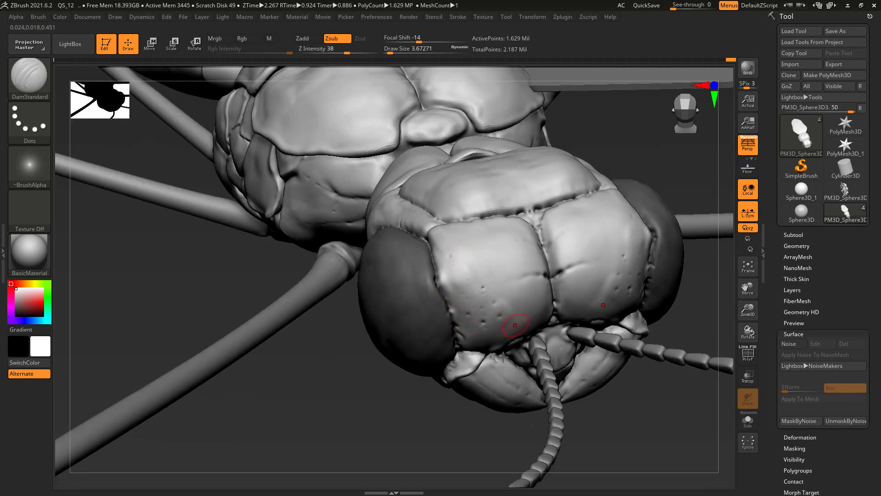
pyautogui.moveTo(493, 285); pyautogui.dragTo(518, 326, button='right')
pyautogui.moveTo(526, 382); pyautogui.dragTo(452, 356, button='right')
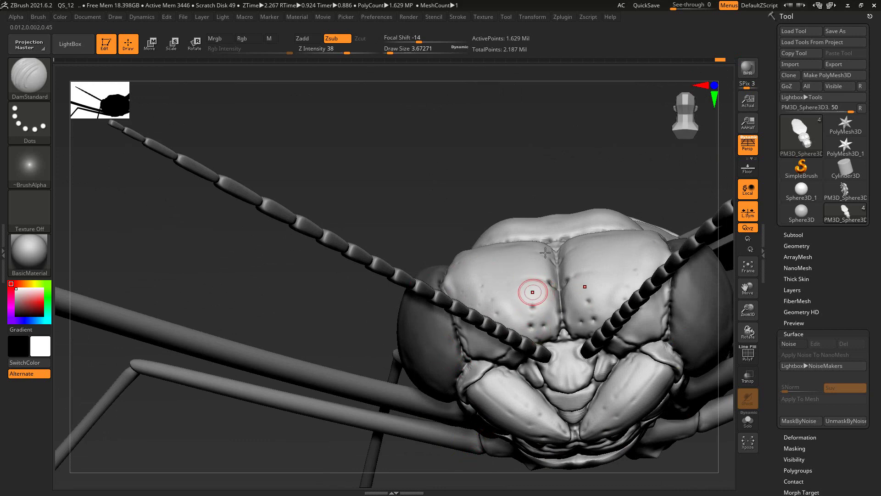
pyautogui.moveTo(531, 291); pyautogui.dragTo(514, 269, button='right')
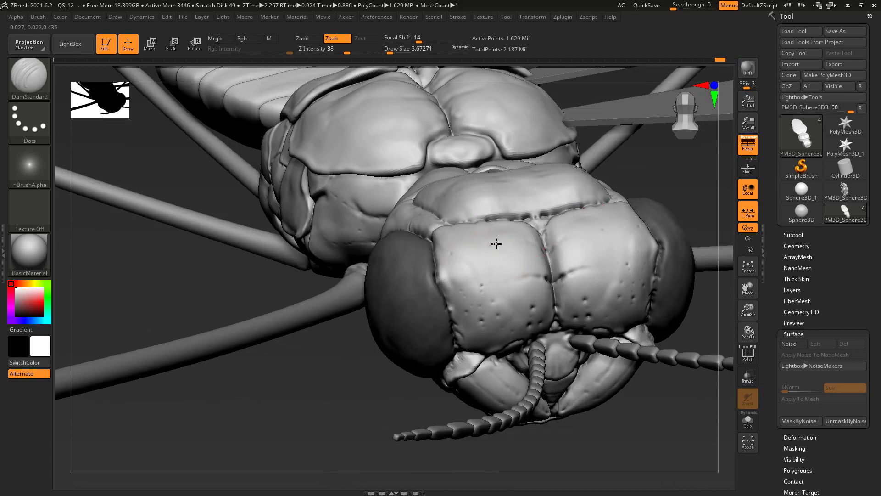
pyautogui.keyDown('alt'); pyautogui.click(475, 342); pyautogui.keyUp('alt')
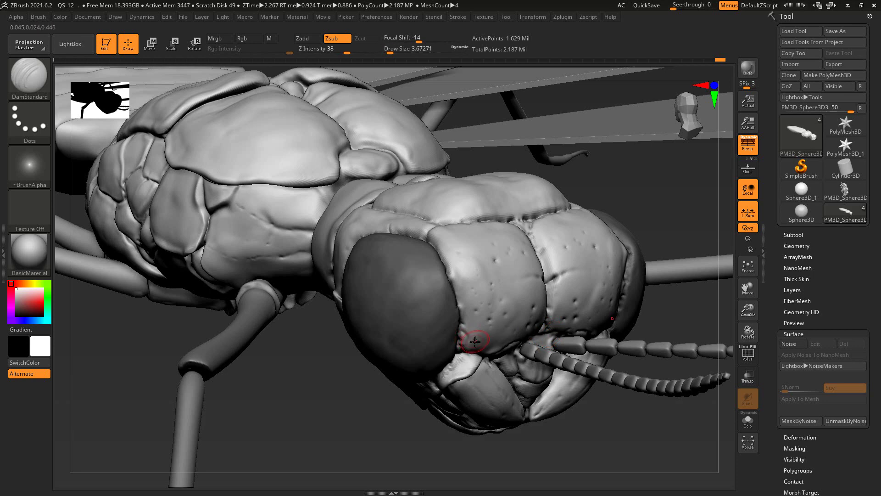
pyautogui.moveTo(508, 279); pyautogui.dragTo(463, 256, button='right')
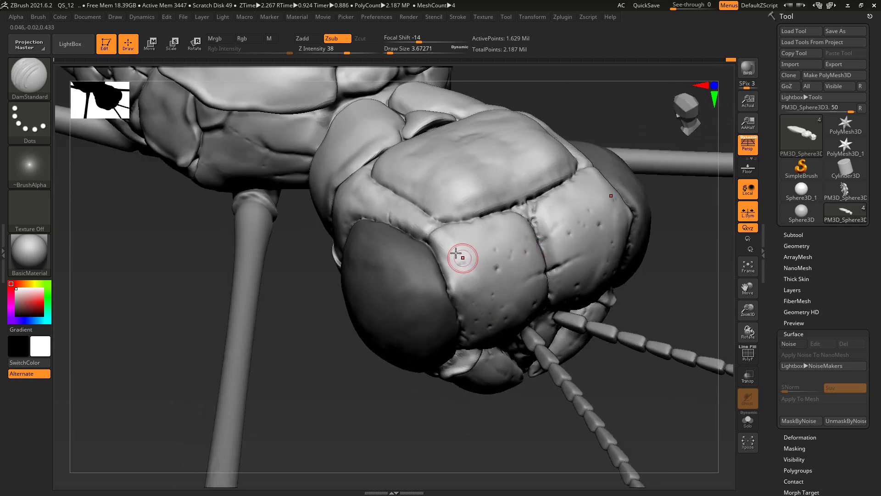
pyautogui.keyDown('alt'); pyautogui.click(473, 256); pyautogui.keyUp('alt')
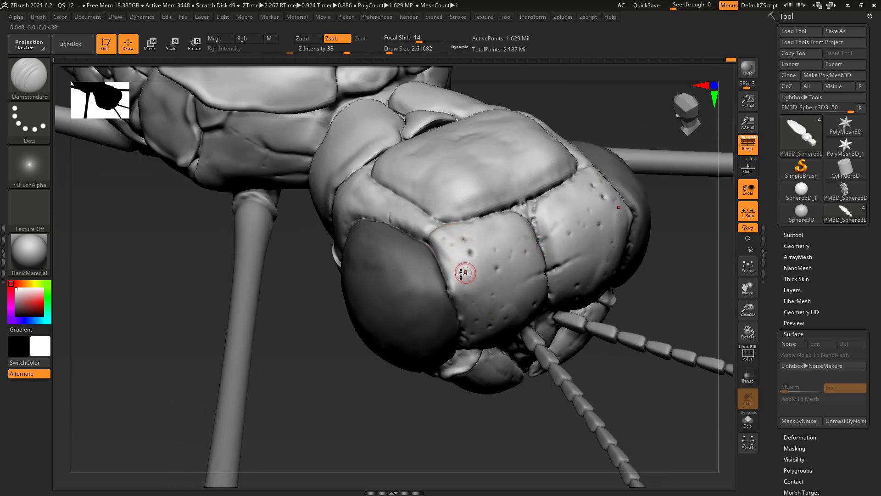
pyautogui.moveTo(464, 273); pyautogui.dragTo(483, 262)
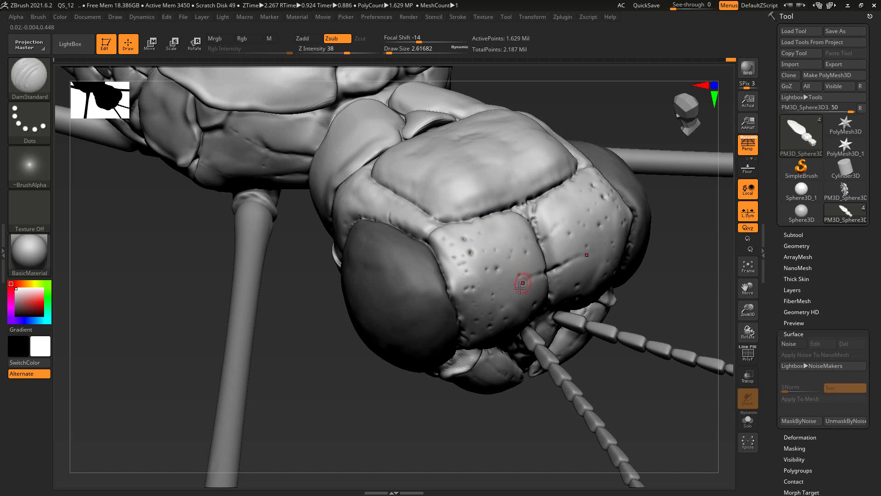
# - Deepen the seam between the two large front head plates, then frame the face frontally
pyautogui.moveTo(639, 294); pyautogui.dragTo(527, 250)
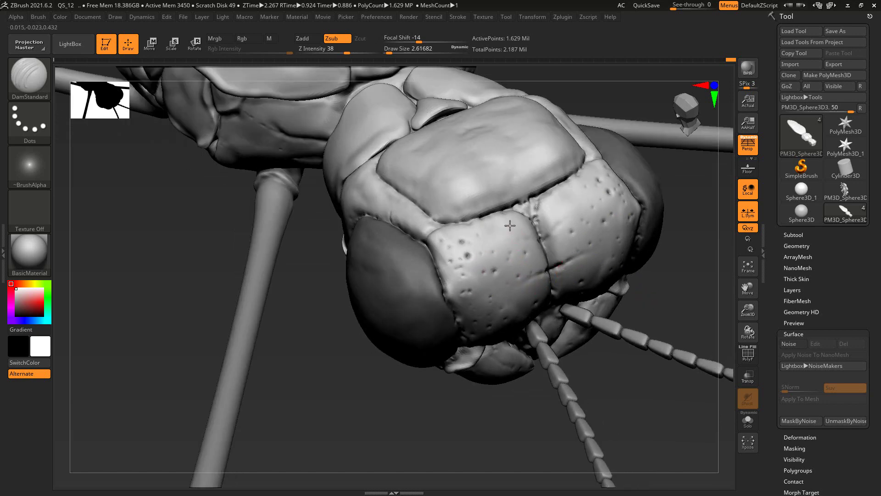
pyautogui.moveTo(491, 404); pyautogui.dragTo(456, 291)
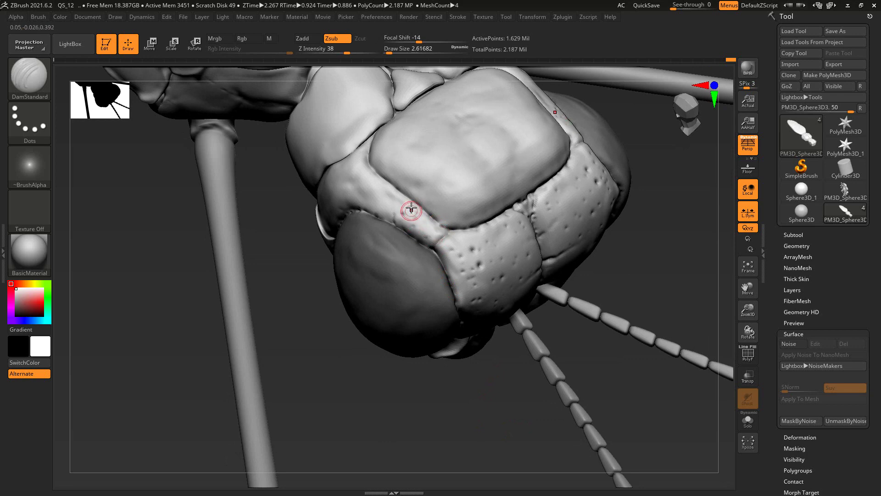
pyautogui.moveTo(378, 369)
pyautogui.mouseDown()
pyautogui.moveTo(381, 418)
pyautogui.moveTo(367, 239)
pyautogui.mouseUp()
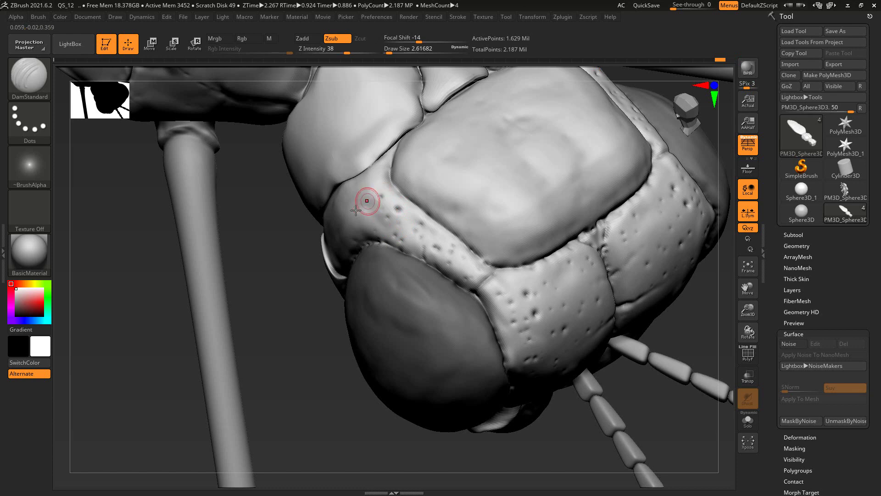
pyautogui.moveTo(364, 196); pyautogui.dragTo(407, 208)
pyautogui.click(460, 17)
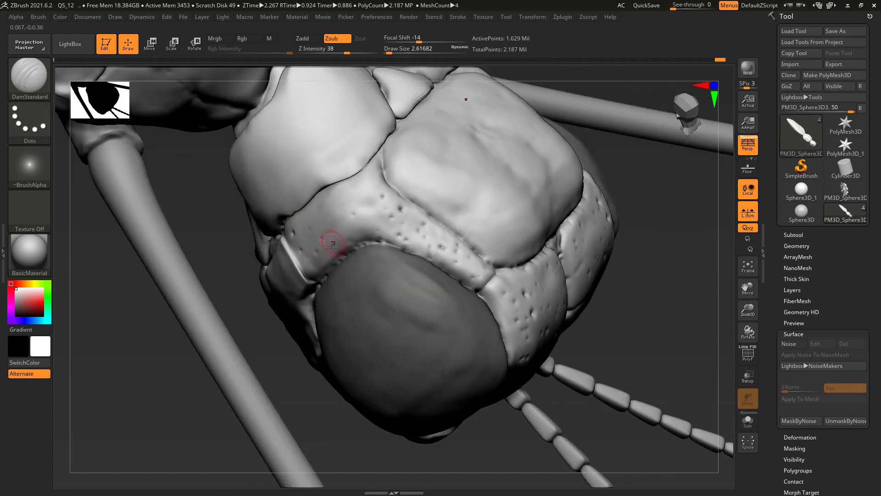
pyautogui.moveTo(366, 222)
pyautogui.mouseDown()
pyautogui.moveTo(350, 197)
pyautogui.moveTo(325, 206)
pyautogui.moveTo(338, 232)
pyautogui.moveTo(345, 210)
pyautogui.moveTo(323, 205)
pyautogui.moveTo(350, 187)
pyautogui.moveTo(362, 195)
pyautogui.moveTo(299, 221)
pyautogui.moveTo(312, 262)
pyautogui.moveTo(302, 262)
pyautogui.mouseUp()
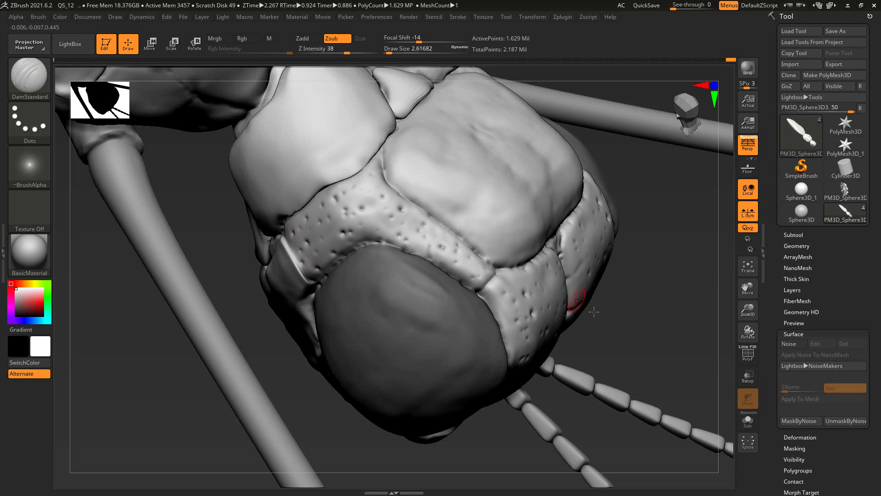
pyautogui.moveTo(594, 312)
pyautogui.mouseDown()
pyautogui.moveTo(533, 291)
pyautogui.moveTo(555, 293)
pyautogui.mouseUp()
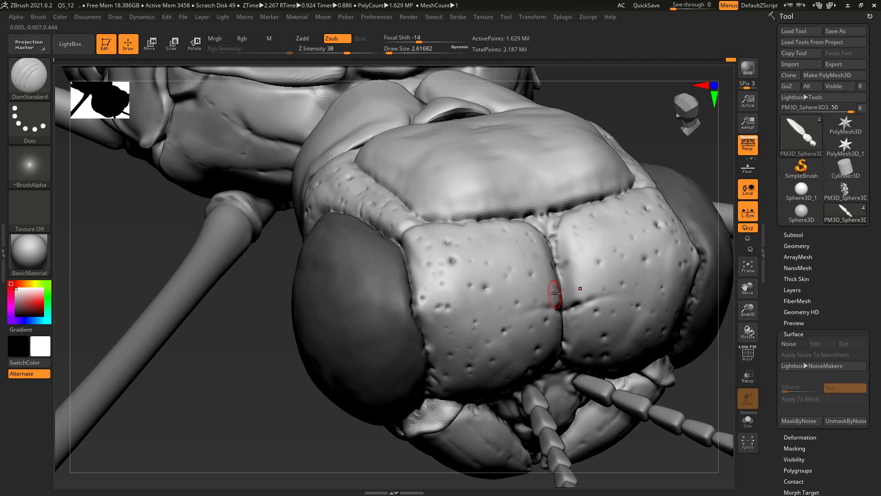
pyautogui.moveTo(636, 121)
pyautogui.mouseDown()
pyautogui.moveTo(551, 148)
pyautogui.moveTo(500, 201)
pyautogui.mouseUp()
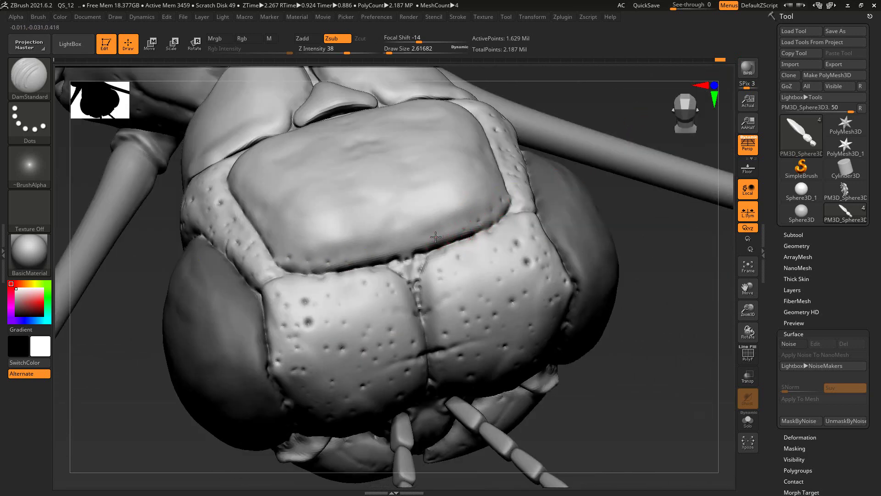
pyautogui.moveTo(642, 284); pyautogui.dragTo(570, 286)
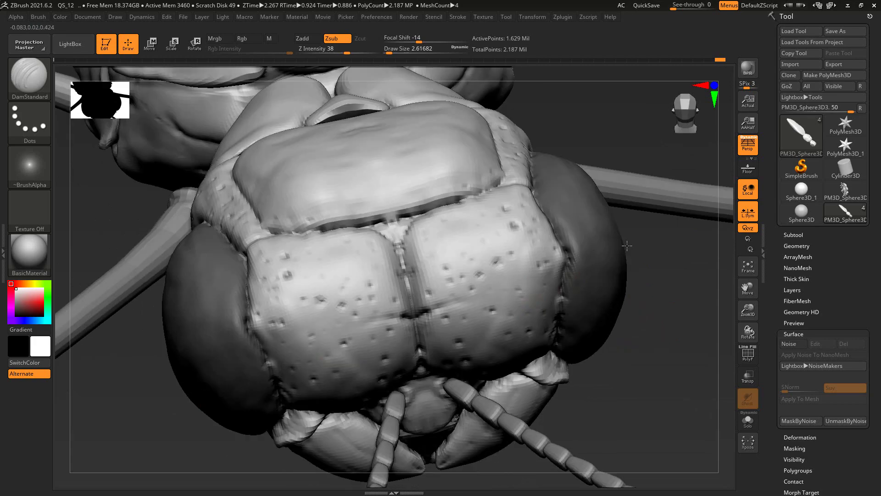
pyautogui.moveTo(640, 321); pyautogui.dragTo(581, 249)
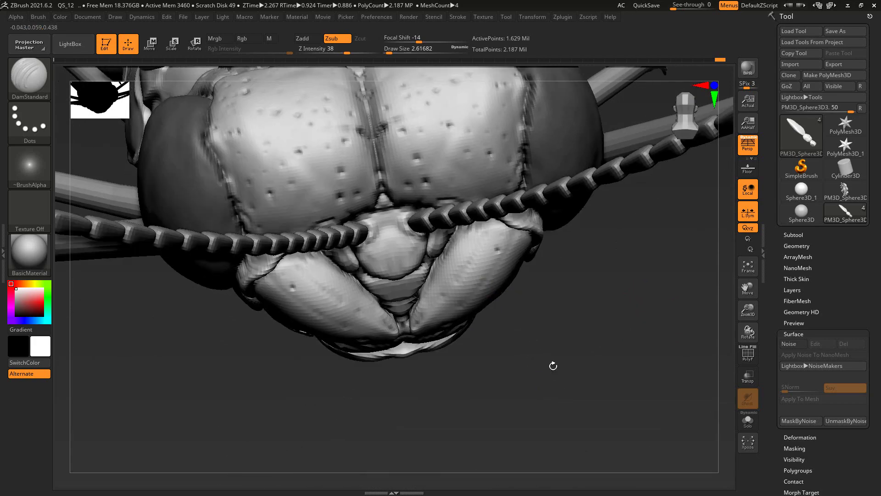
pyautogui.moveTo(555, 407); pyautogui.dragTo(514, 287)
# - Shrink the brush to about 1.53 and carve a mirrored dotted groove across the forehead
pyautogui.press('s')
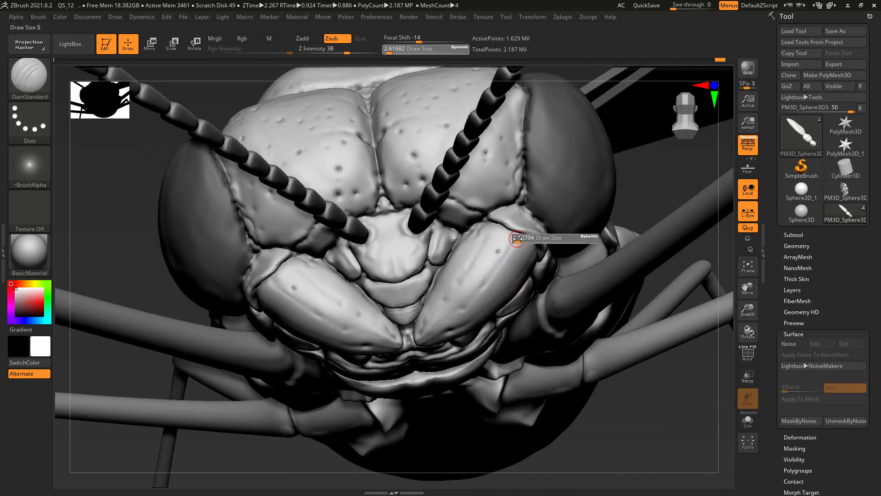
pyautogui.moveTo(517, 239); pyautogui.dragTo(509, 239)
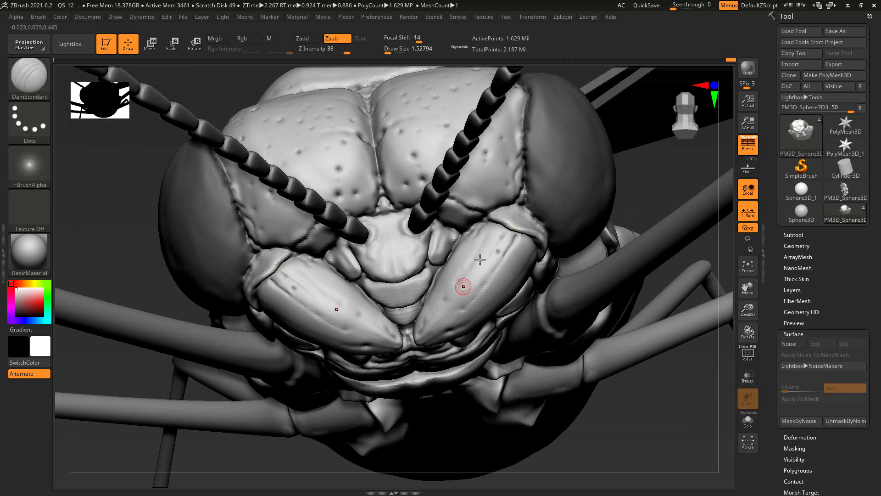
pyautogui.moveTo(576, 456); pyautogui.dragTo(537, 262)
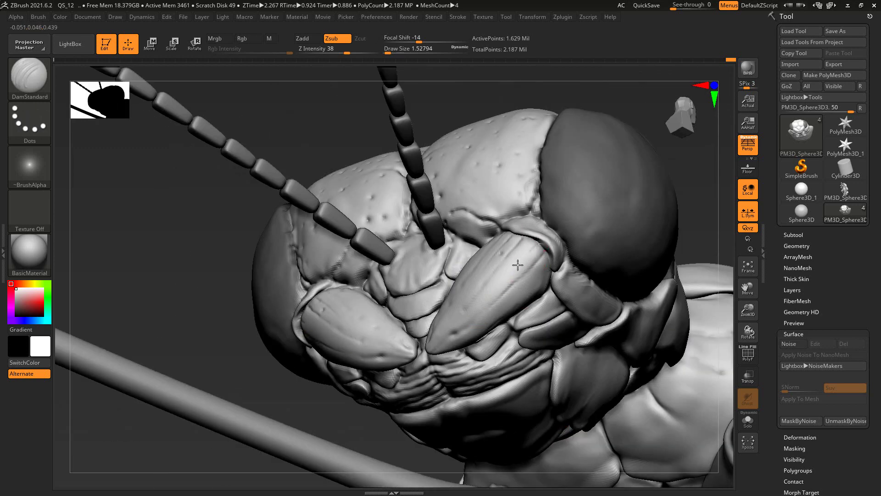
pyautogui.press('shift')
pyautogui.moveTo(523, 208); pyautogui.dragTo(470, 192)
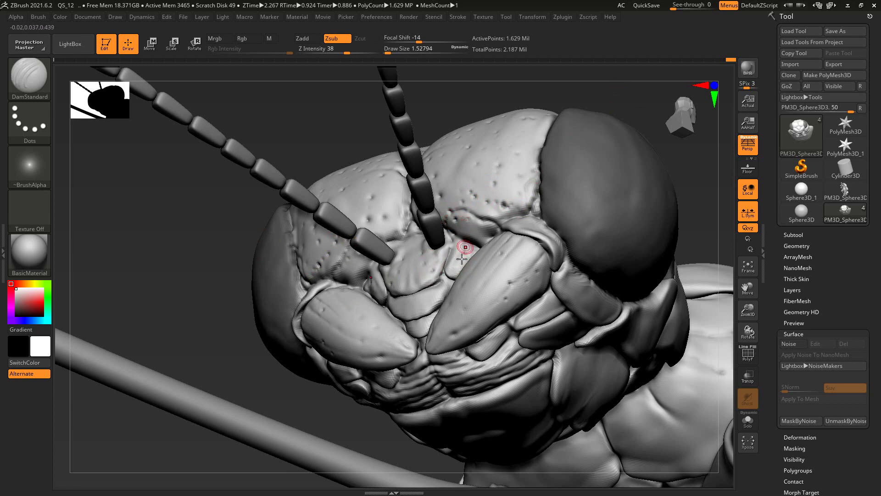
pyautogui.moveTo(518, 105); pyautogui.dragTo(564, 163)
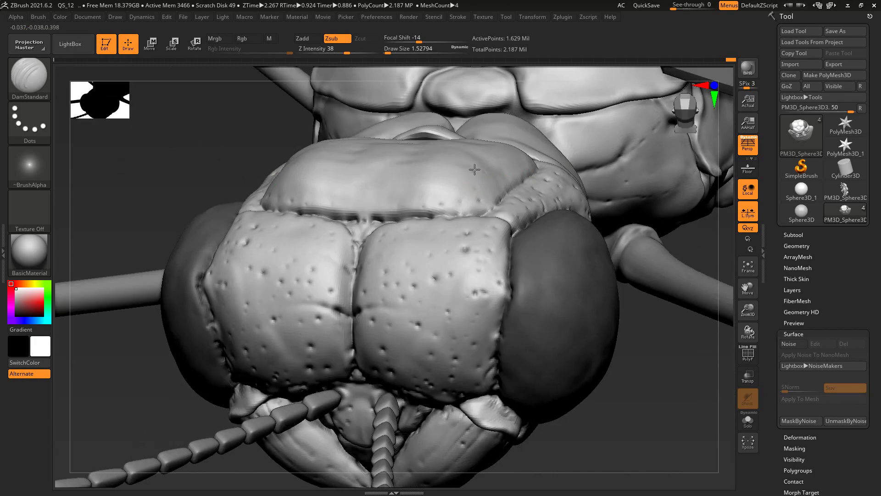
# - Scatter small DamStandard pits across the upper head plate
pyautogui.moveTo(738, 336); pyautogui.dragTo(477, 290)
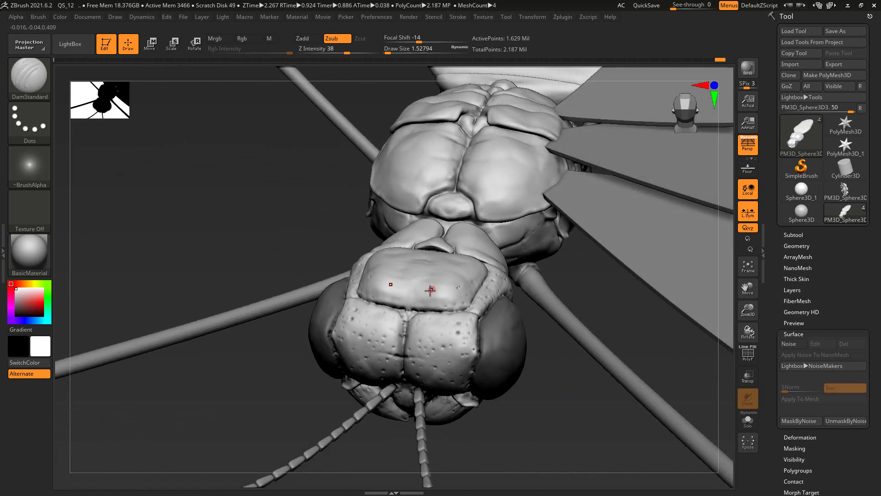
pyautogui.moveTo(502, 348)
pyautogui.mouseDown()
pyautogui.moveTo(543, 405)
pyautogui.moveTo(721, 353)
pyautogui.mouseUp()
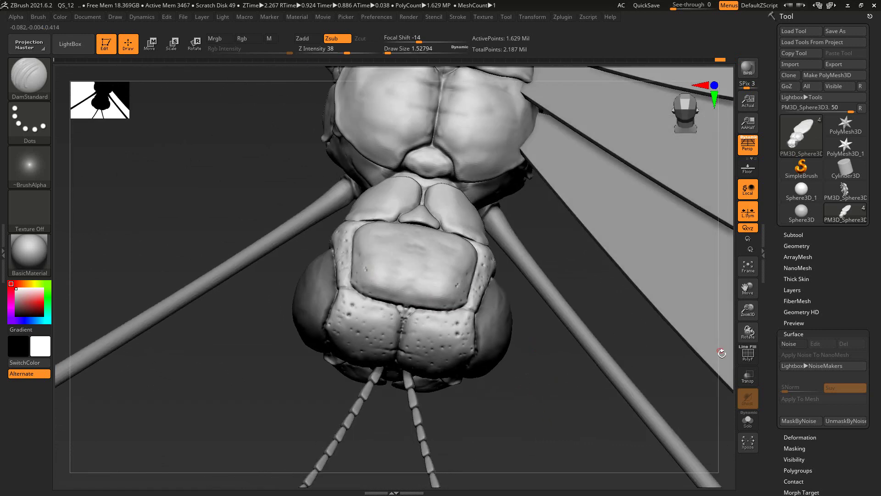
pyautogui.moveTo(746, 312); pyautogui.dragTo(442, 296)
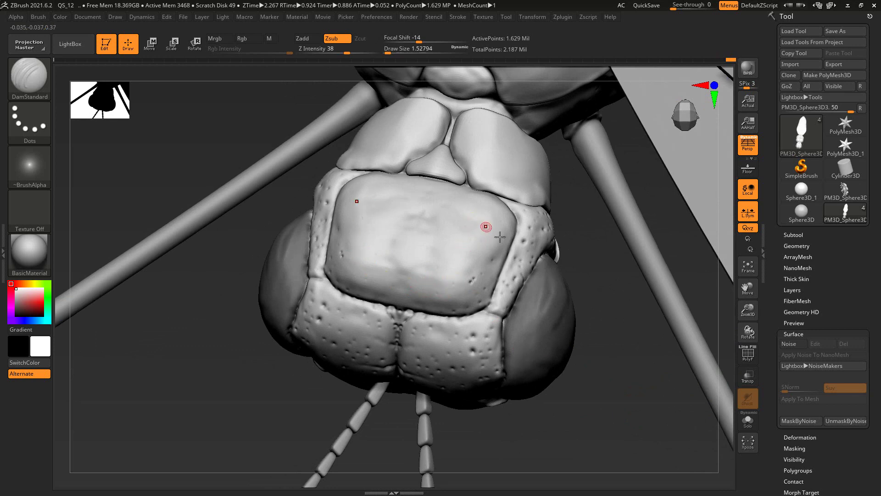
pyautogui.moveTo(484, 225); pyautogui.dragTo(430, 346)
pyautogui.moveTo(412, 316)
pyautogui.mouseDown()
pyautogui.moveTo(418, 308)
pyautogui.moveTo(394, 315)
pyautogui.moveTo(444, 251)
pyautogui.mouseUp()
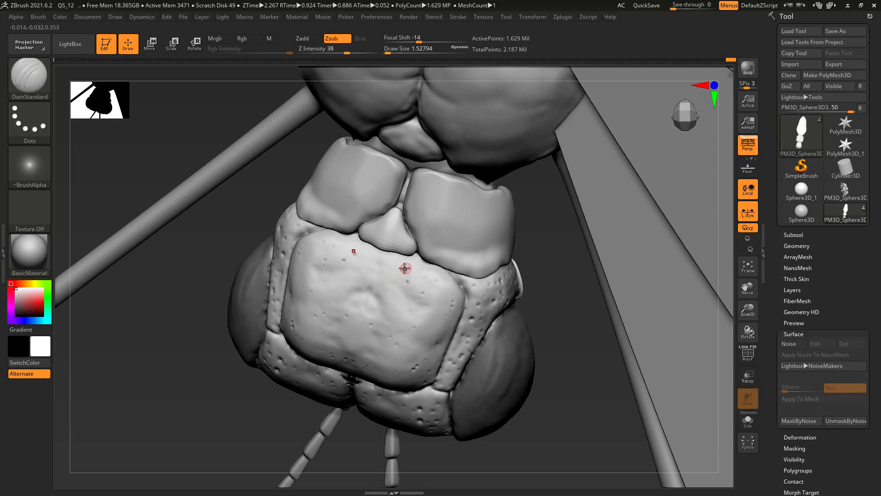
pyautogui.moveTo(405, 268)
pyautogui.mouseDown()
pyautogui.moveTo(430, 278)
pyautogui.moveTo(400, 321)
pyautogui.mouseUp()
pyautogui.click(391, 358)
# - Work around the rear head plates and small triangular plate, with a brief switch to Smooth
pyautogui.moveTo(551, 272); pyautogui.dragTo(478, 232)
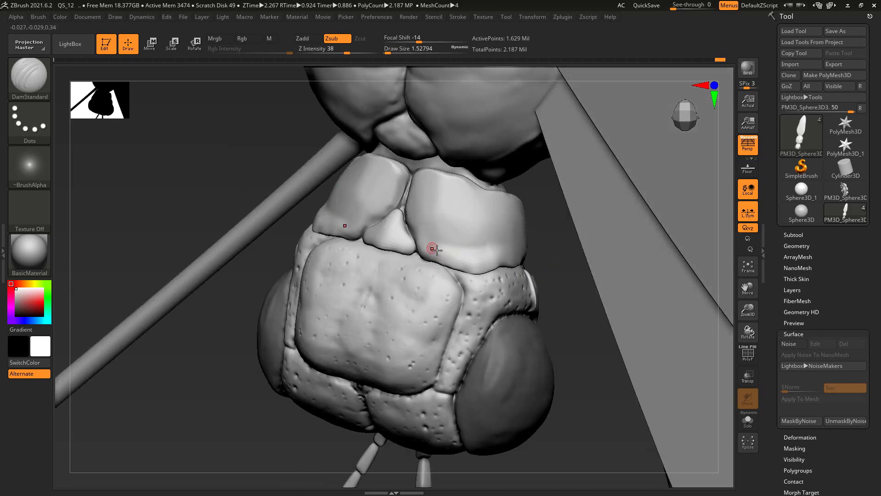
pyautogui.moveTo(561, 289); pyautogui.dragTo(511, 259)
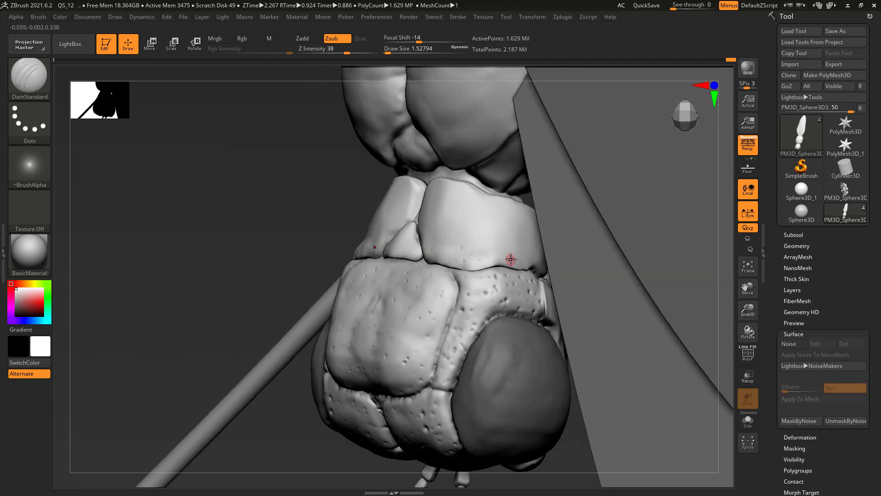
pyautogui.moveTo(321, 234); pyautogui.dragTo(374, 211)
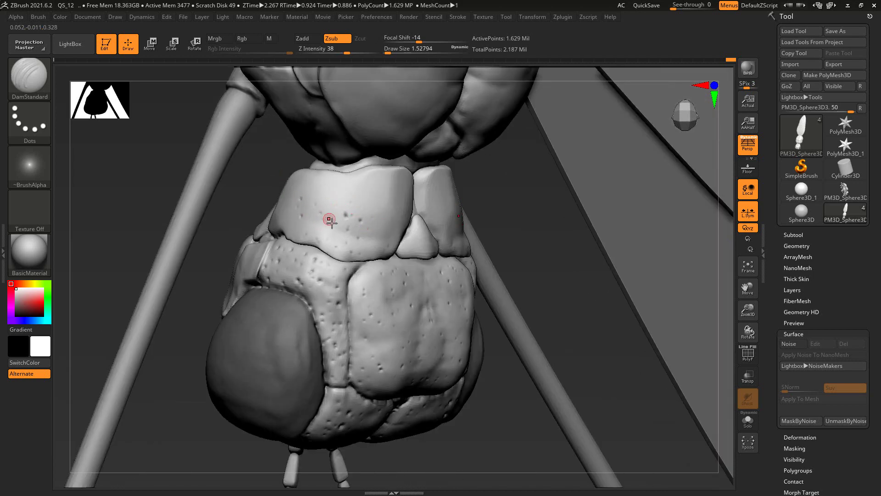
pyautogui.press('shift')
pyautogui.moveTo(501, 175)
pyautogui.mouseDown()
pyautogui.moveTo(516, 227)
pyautogui.moveTo(370, 231)
pyautogui.mouseUp()
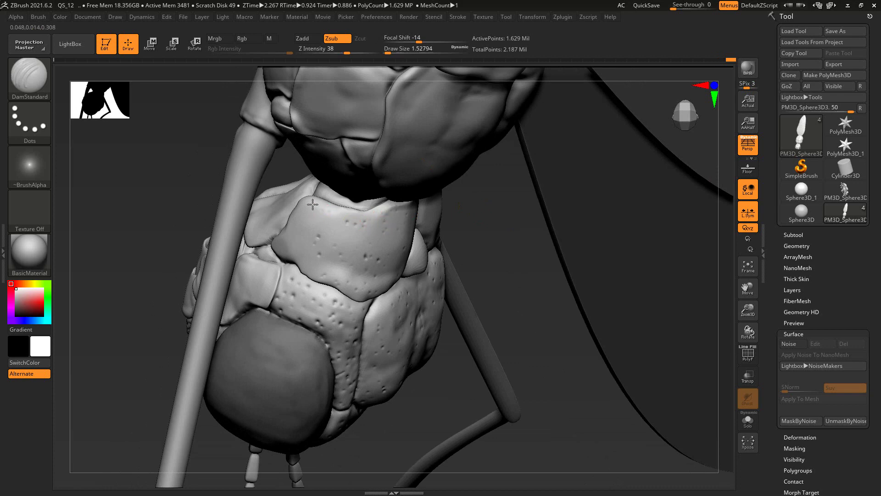
pyautogui.moveTo(459, 241); pyautogui.dragTo(330, 240)
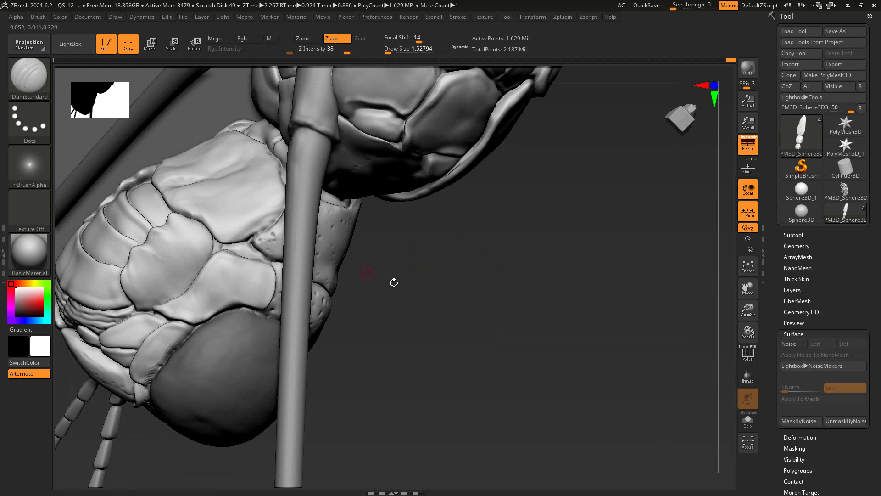
pyautogui.moveTo(394, 282); pyautogui.dragTo(305, 249)
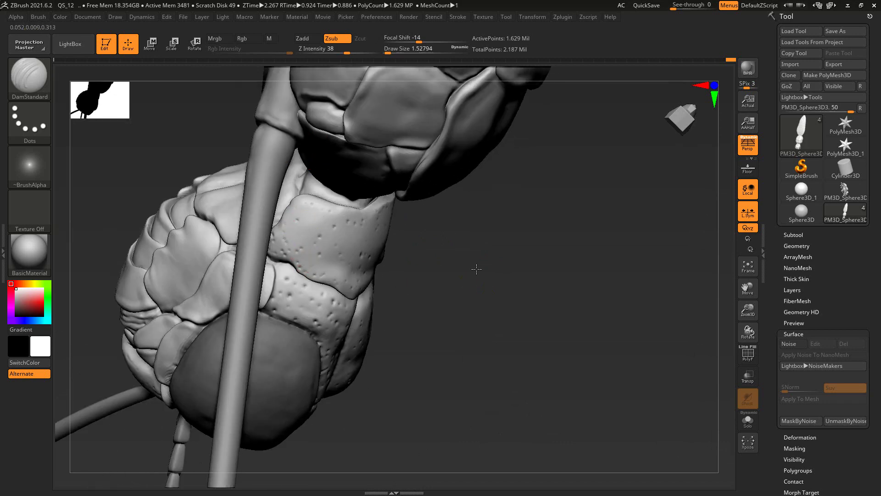
pyautogui.moveTo(478, 268); pyautogui.dragTo(343, 290)
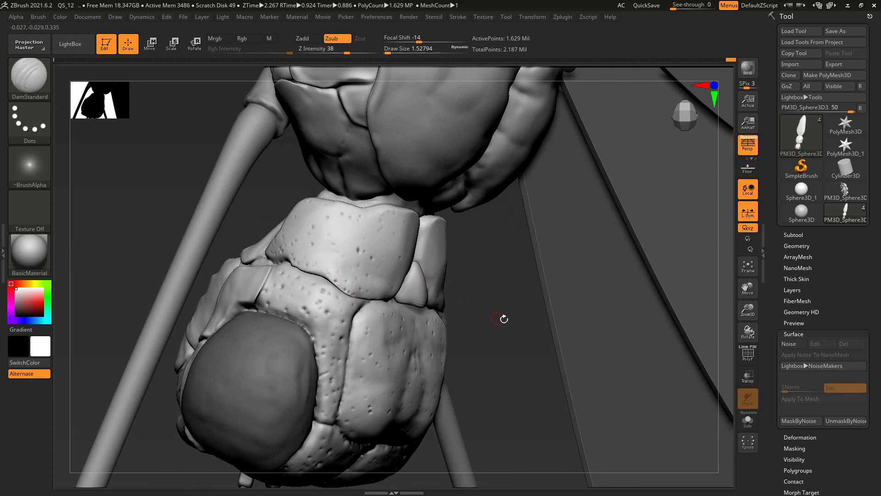
pyautogui.moveTo(406, 283); pyautogui.dragTo(404, 302)
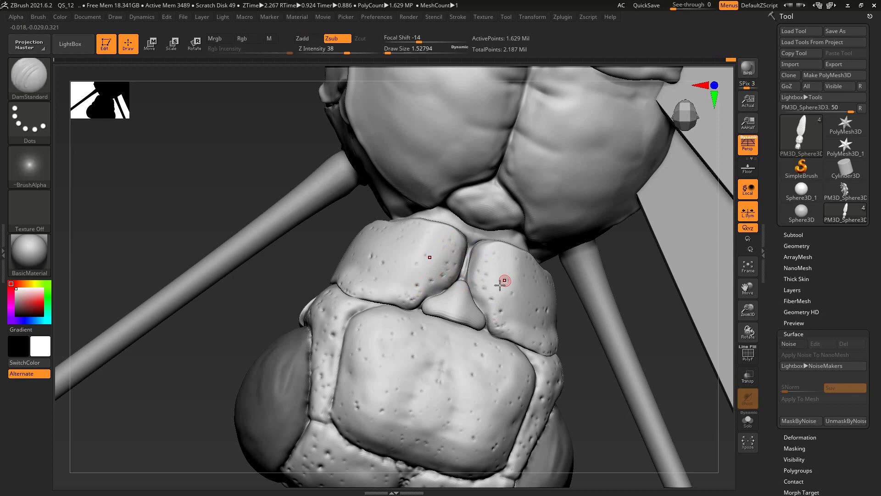
pyautogui.moveTo(590, 328); pyautogui.dragTo(463, 315)
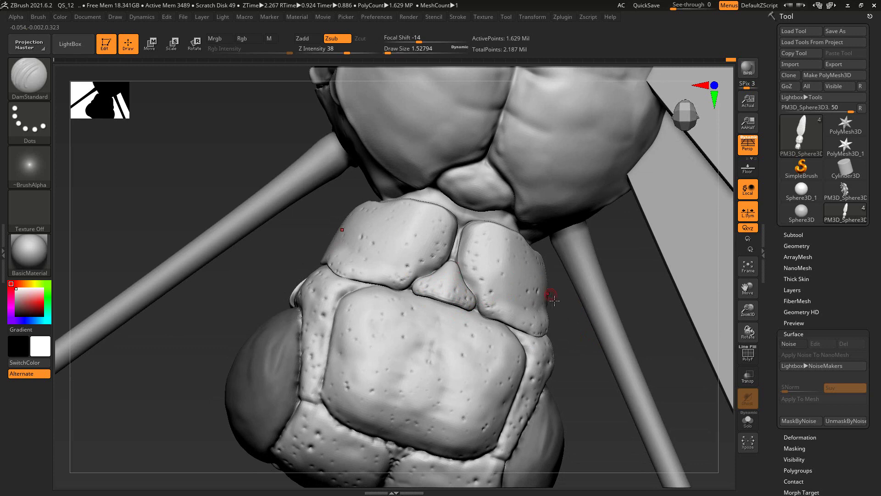
pyautogui.moveTo(554, 300); pyautogui.dragTo(482, 265)
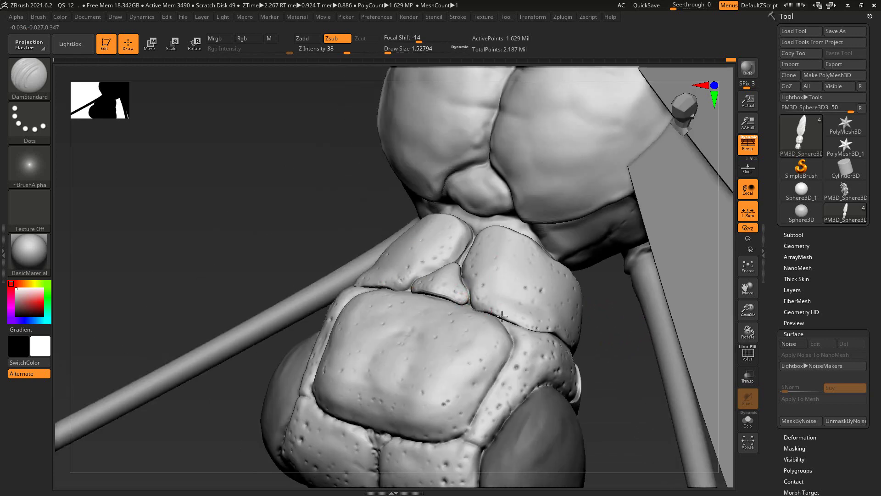
pyautogui.moveTo(626, 354); pyautogui.dragTo(460, 350)
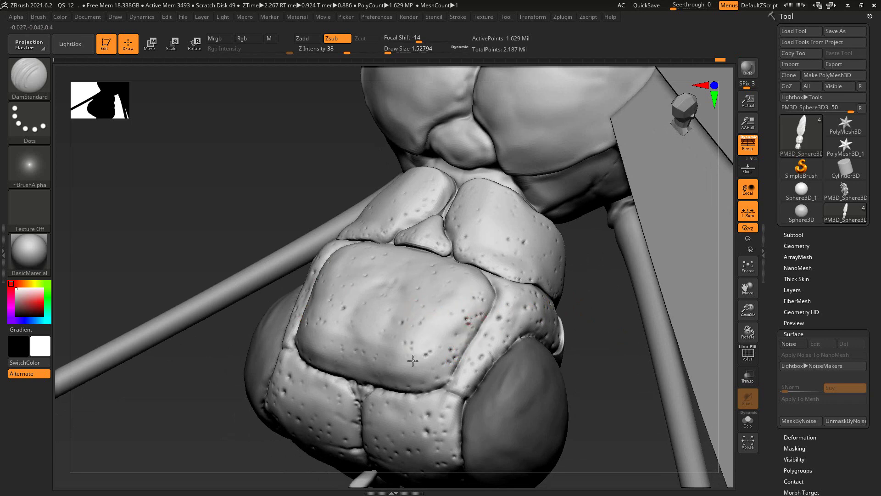
pyautogui.moveTo(563, 354); pyautogui.dragTo(597, 372)
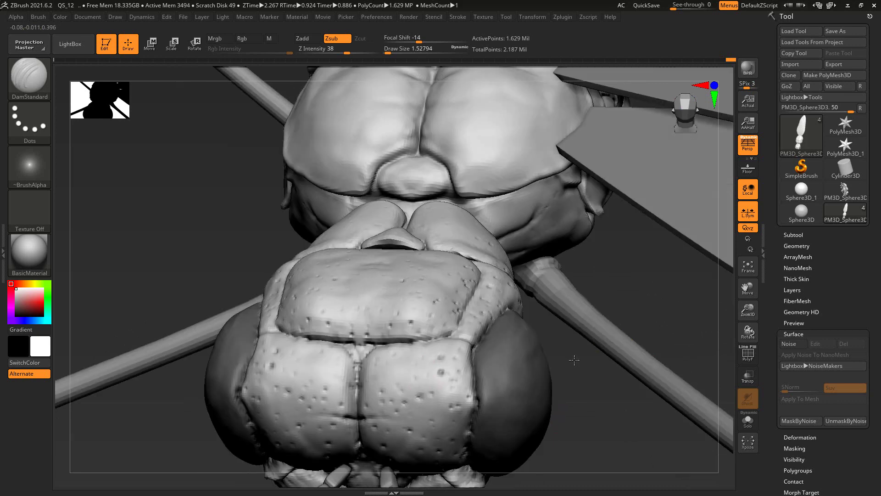
# - Deepen a crease on the thorax side plate, viewed from beside the head
pyautogui.moveTo(556, 402); pyautogui.dragTo(492, 299)
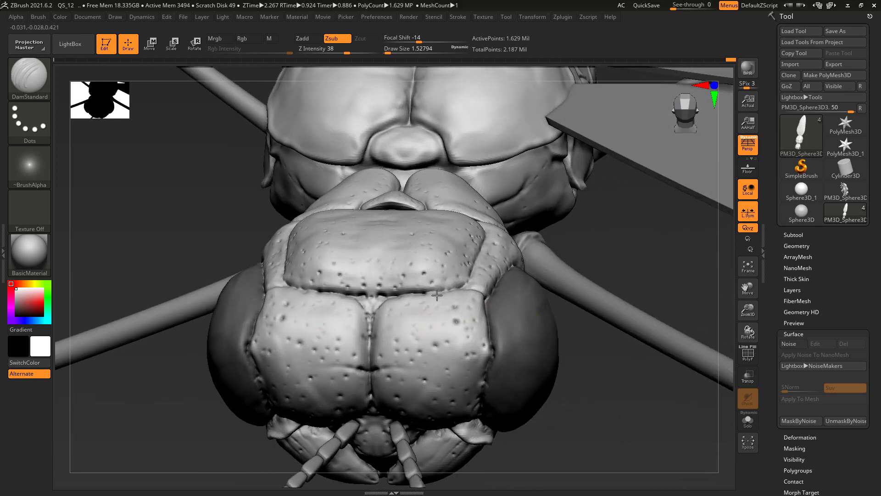
pyautogui.moveTo(635, 378)
pyautogui.mouseDown()
pyautogui.moveTo(454, 363)
pyautogui.moveTo(472, 329)
pyautogui.moveTo(499, 341)
pyautogui.mouseUp()
pyautogui.moveTo(550, 421)
pyautogui.mouseDown()
pyautogui.moveTo(508, 429)
pyautogui.moveTo(528, 271)
pyautogui.mouseUp()
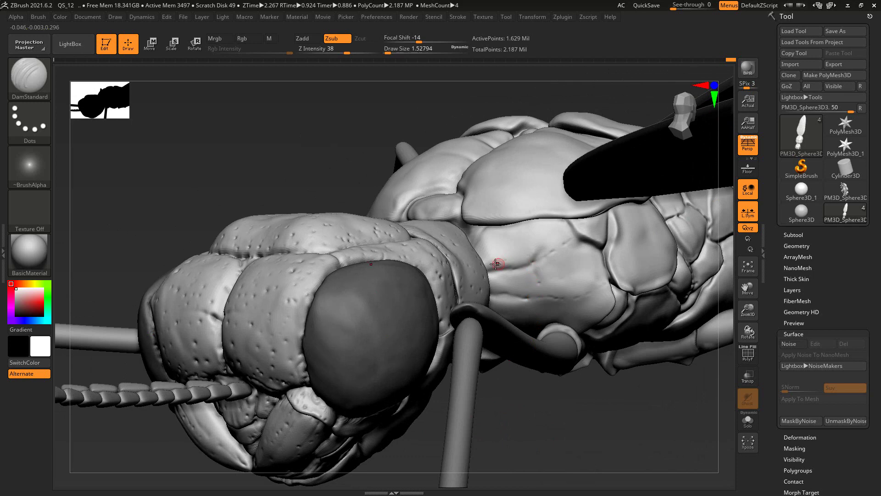
pyautogui.moveTo(577, 417); pyautogui.dragTo(473, 296)
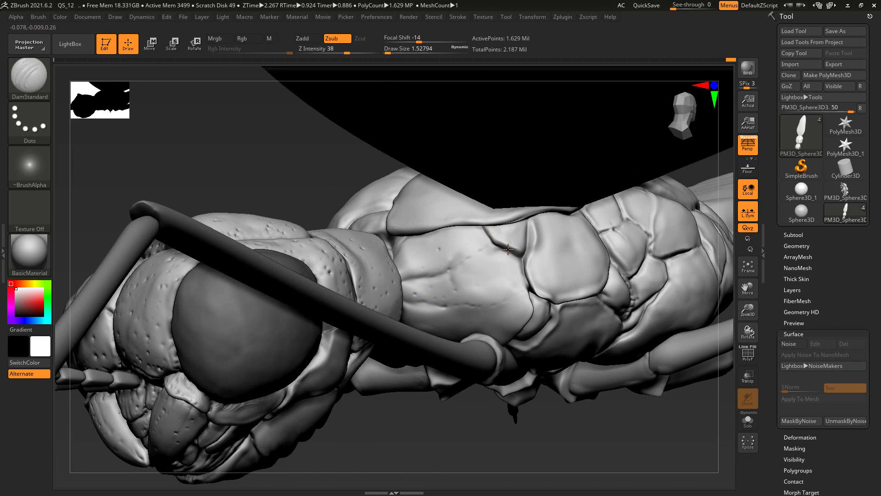
pyautogui.moveTo(509, 249); pyautogui.dragTo(530, 256)
# - Carve a groove along the side plate edge and raise Z Intensity from 38 to 71
pyautogui.moveTo(541, 447)
pyautogui.mouseDown()
pyautogui.moveTo(478, 320)
pyautogui.moveTo(449, 340)
pyautogui.mouseUp()
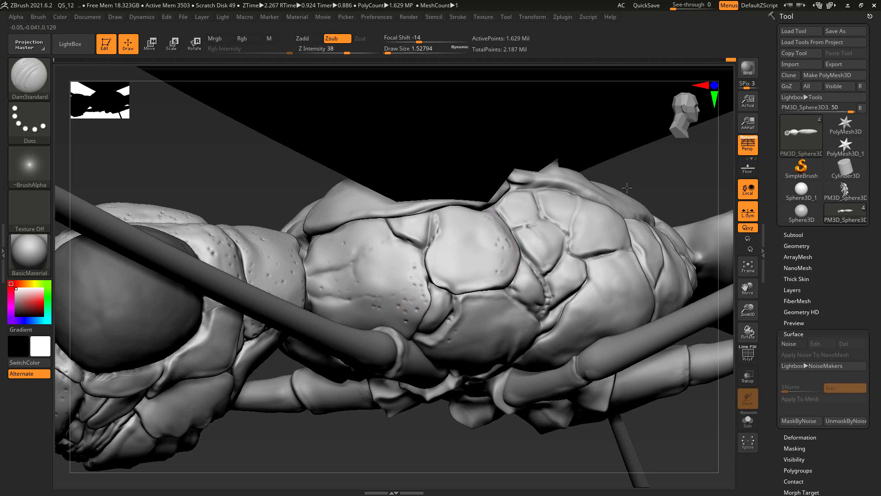
pyautogui.moveTo(627, 188)
pyautogui.mouseDown()
pyautogui.moveTo(614, 175)
pyautogui.moveTo(454, 257)
pyautogui.mouseUp()
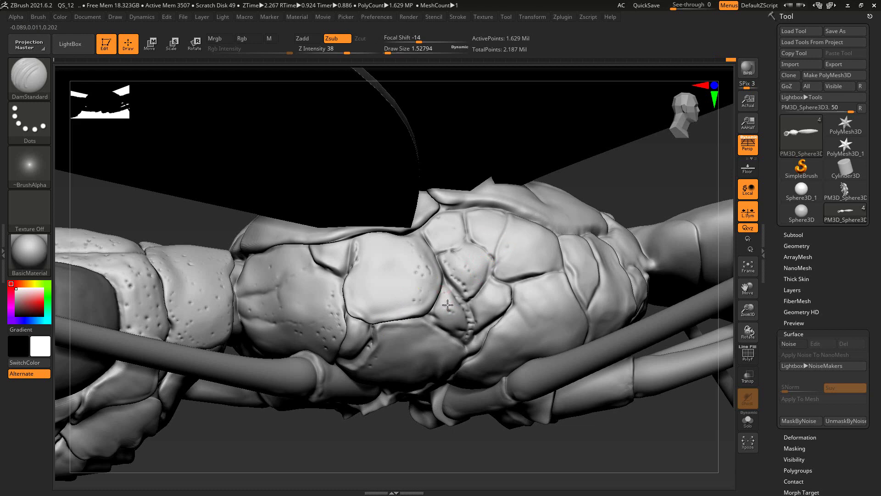
pyautogui.moveTo(434, 363); pyautogui.dragTo(384, 282, button='right')
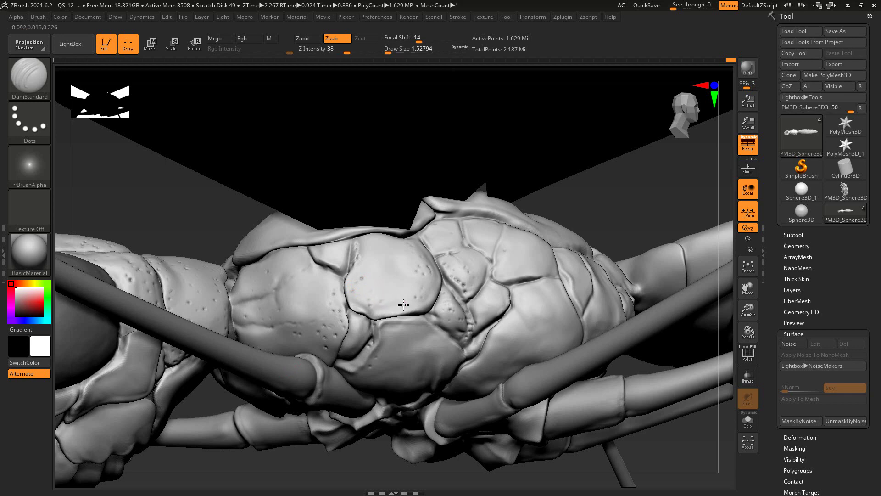
pyautogui.moveTo(576, 215); pyautogui.dragTo(394, 233)
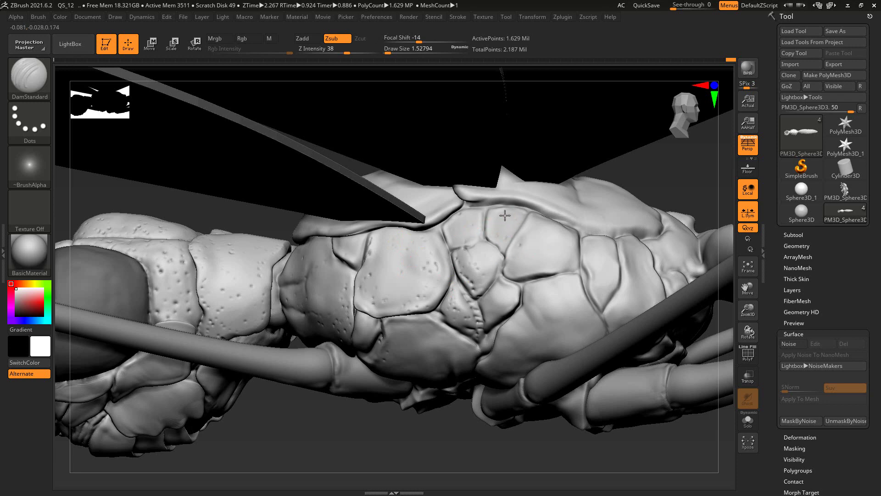
pyautogui.moveTo(556, 271); pyautogui.dragTo(518, 273)
pyautogui.moveTo(550, 287); pyautogui.dragTo(448, 51)
pyautogui.moveTo(347, 52); pyautogui.dragTo(365, 53)
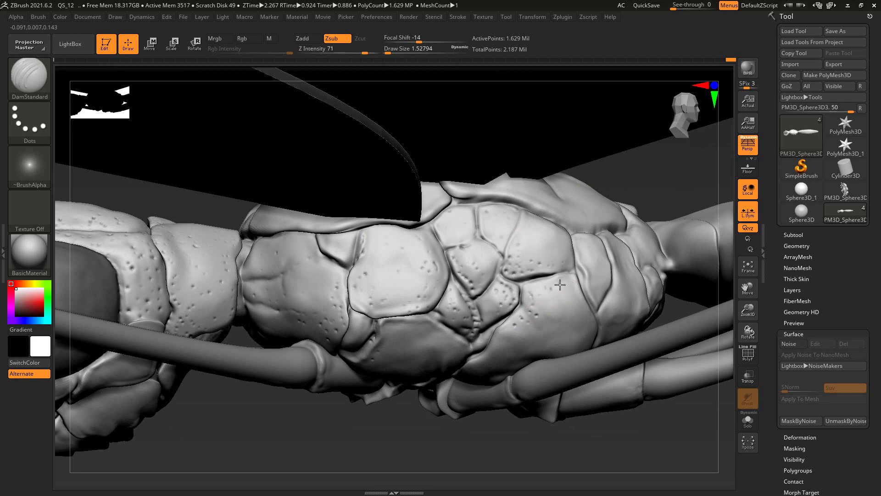
pyautogui.moveTo(596, 324); pyautogui.dragTo(552, 259, button='right')
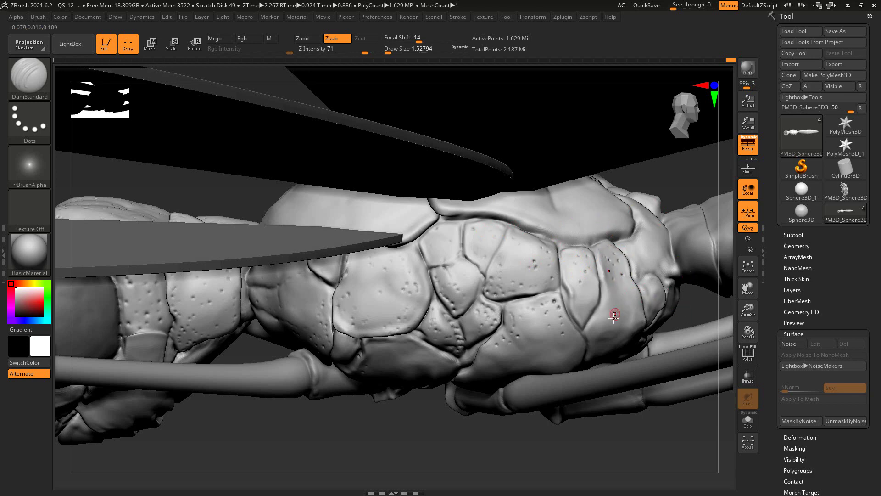
pyautogui.moveTo(688, 312); pyautogui.dragTo(545, 275)
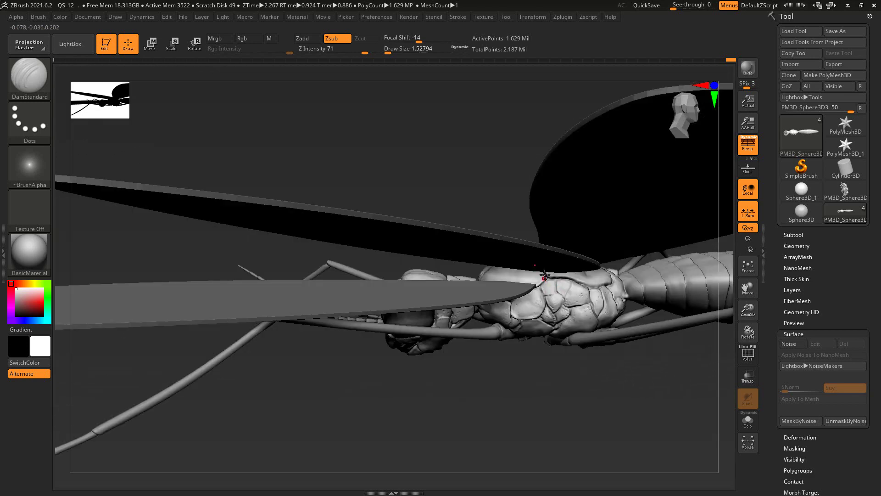
# - Carve dents and a line of pits across the upper thorax plates
pyautogui.moveTo(522, 360)
pyautogui.mouseDown()
pyautogui.moveTo(549, 345)
pyautogui.moveTo(591, 392)
pyautogui.moveTo(535, 370)
pyautogui.moveTo(727, 299)
pyautogui.moveTo(527, 413)
pyautogui.moveTo(532, 289)
pyautogui.mouseUp()
pyautogui.moveTo(545, 285); pyautogui.dragTo(510, 297, button='right')
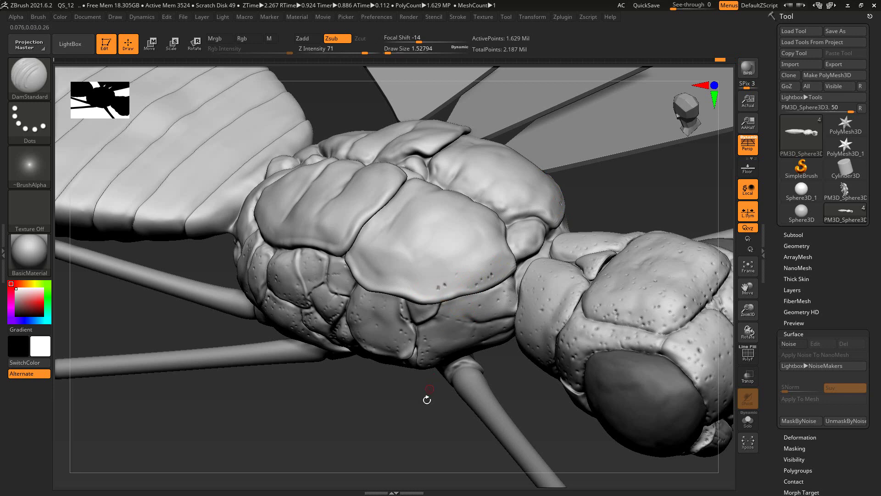
pyautogui.moveTo(427, 400); pyautogui.dragTo(434, 287)
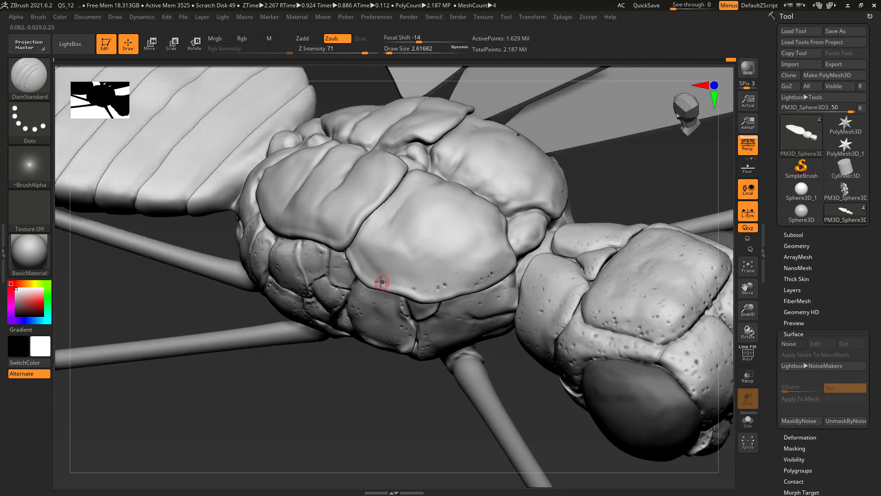
pyautogui.click(366, 268)
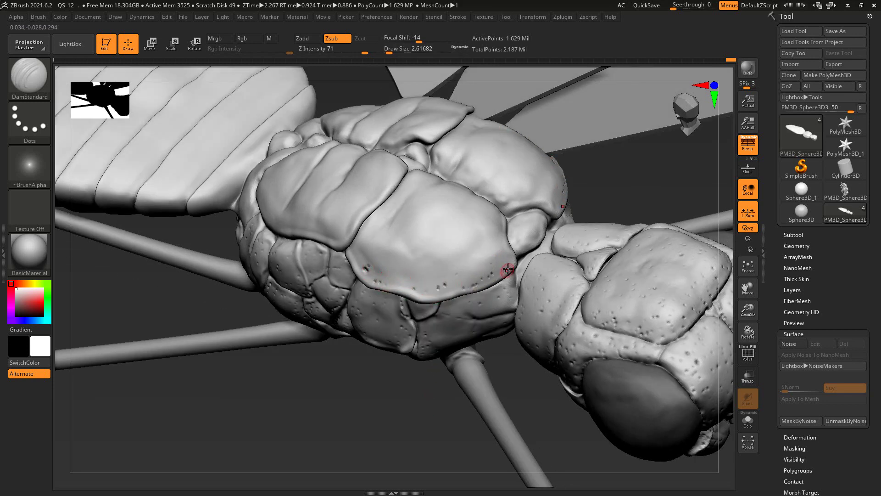
pyautogui.moveTo(434, 402)
pyautogui.mouseDown()
pyautogui.moveTo(423, 409)
pyautogui.moveTo(409, 318)
pyautogui.mouseUp()
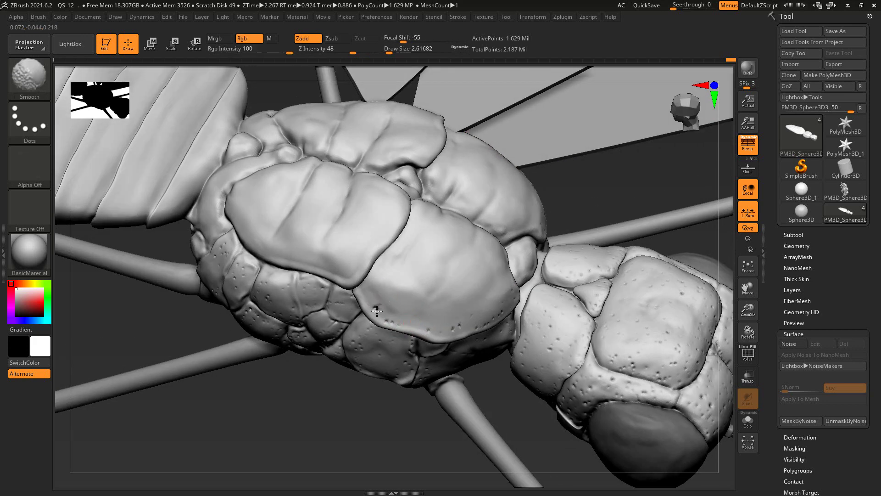
pyautogui.moveTo(370, 296); pyautogui.dragTo(390, 281)
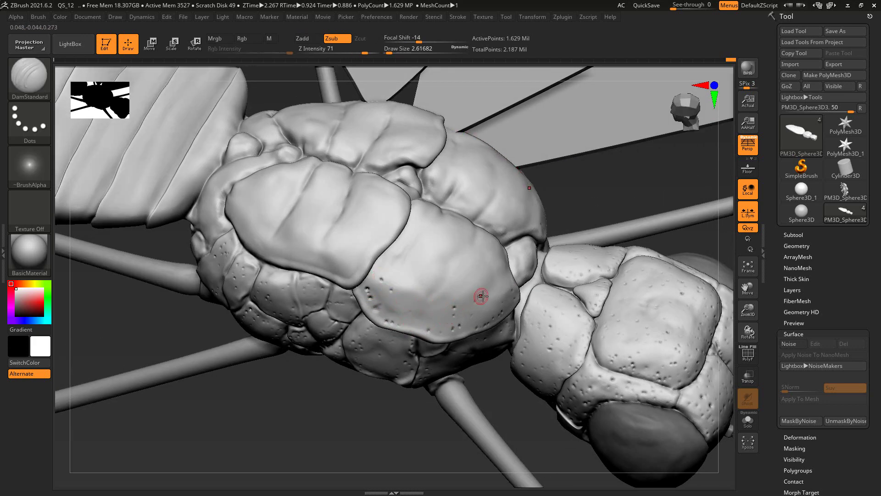
pyautogui.moveTo(571, 234); pyautogui.dragTo(488, 295)
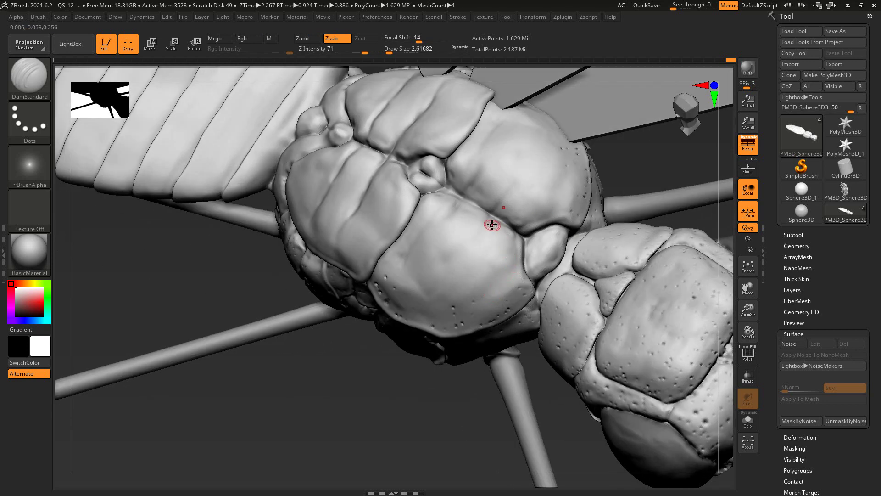
pyautogui.moveTo(484, 234)
pyautogui.mouseDown()
pyautogui.moveTo(456, 273)
pyautogui.moveTo(476, 244)
pyautogui.moveTo(469, 229)
pyautogui.moveTo(436, 236)
pyautogui.moveTo(416, 264)
pyautogui.mouseUp()
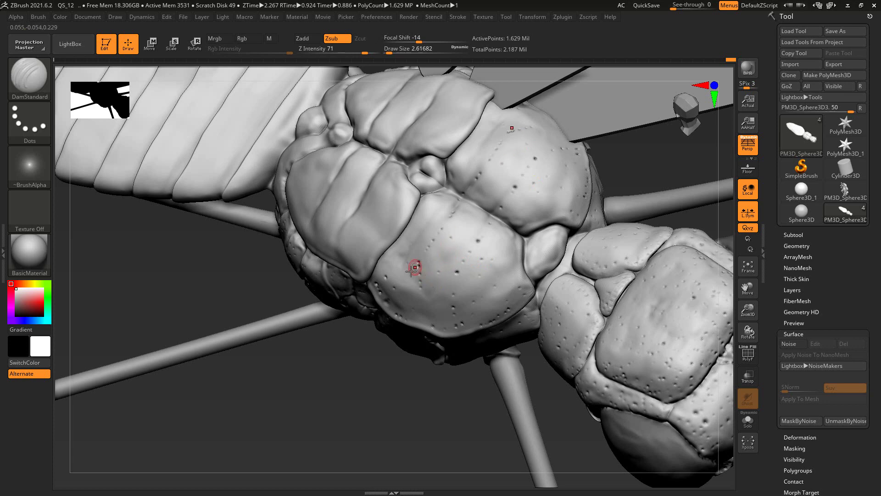
pyautogui.moveTo(412, 271); pyautogui.dragTo(416, 283)
# - Lower Z Intensity from 71 to 42 and add pores along the left lobe and its lower edge
pyautogui.moveTo(432, 214); pyautogui.dragTo(377, 260, button='right')
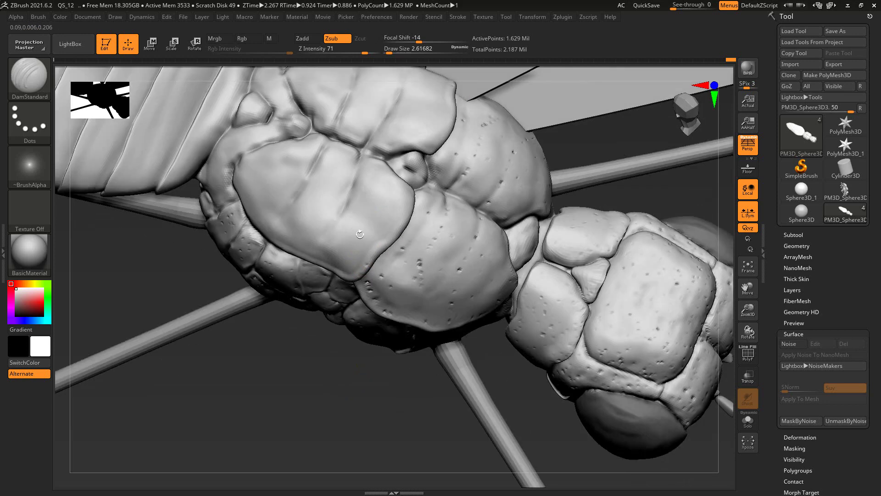
pyautogui.moveTo(384, 197); pyautogui.dragTo(358, 170, button='right')
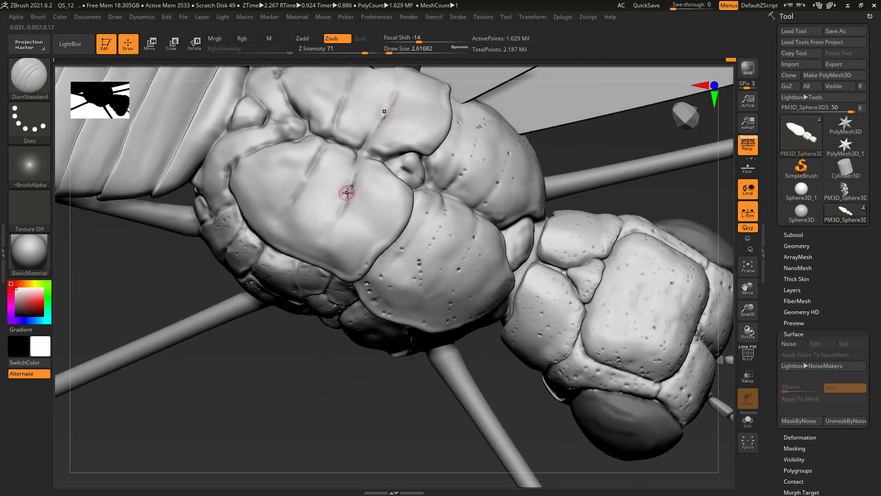
pyautogui.moveTo(328, 392); pyautogui.dragTo(307, 248)
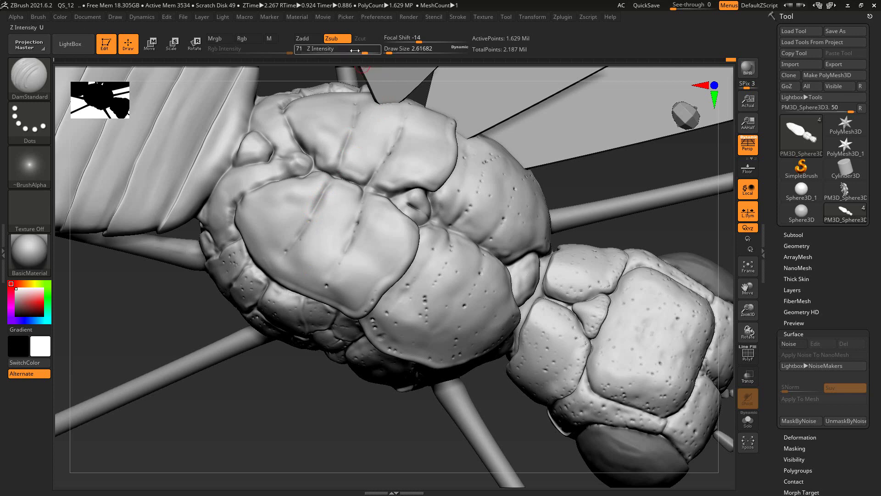
pyautogui.moveTo(355, 50); pyautogui.dragTo(340, 51)
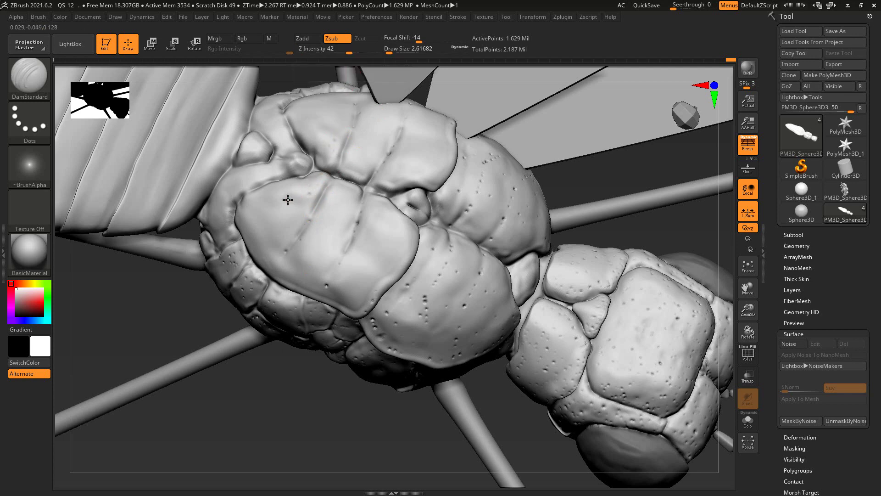
pyautogui.moveTo(338, 201)
pyautogui.mouseDown()
pyautogui.moveTo(390, 224)
pyautogui.moveTo(396, 257)
pyautogui.mouseUp()
pyautogui.moveTo(260, 221); pyautogui.dragTo(282, 221)
pyautogui.moveTo(335, 412); pyautogui.dragTo(255, 276)
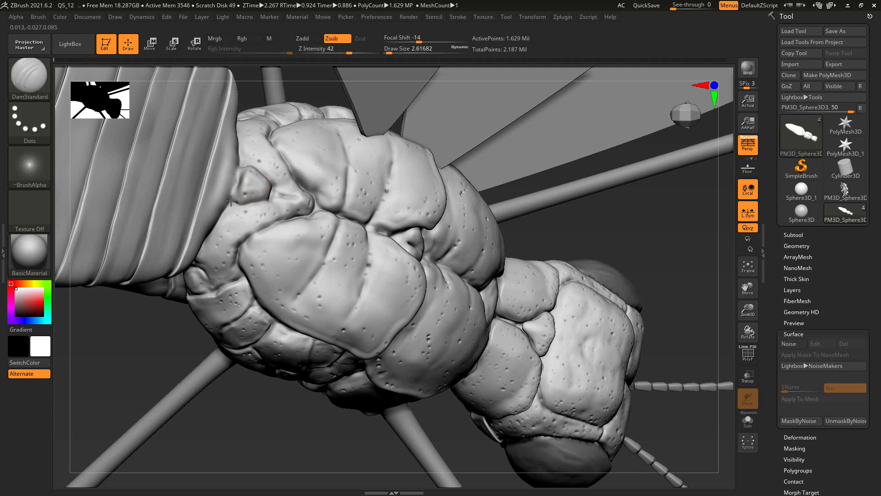
# - Add two pits to the thorax and zoom in on its front plates
pyautogui.click(276, 202)
pyautogui.click(291, 250)
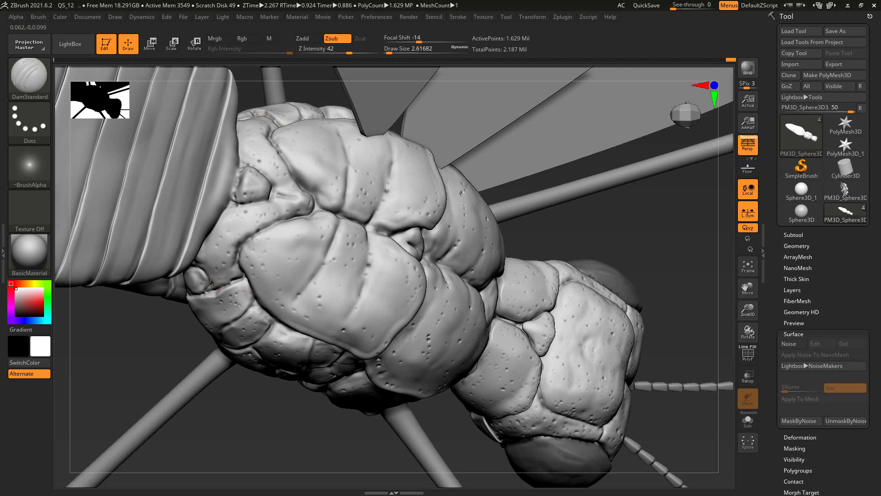
pyautogui.moveTo(269, 394); pyautogui.dragTo(252, 304)
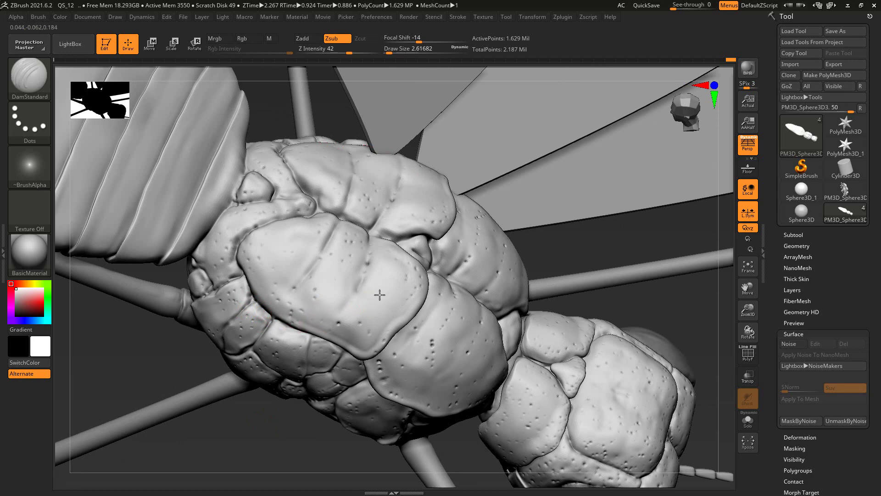
pyautogui.moveTo(459, 273); pyautogui.dragTo(394, 278, button='right')
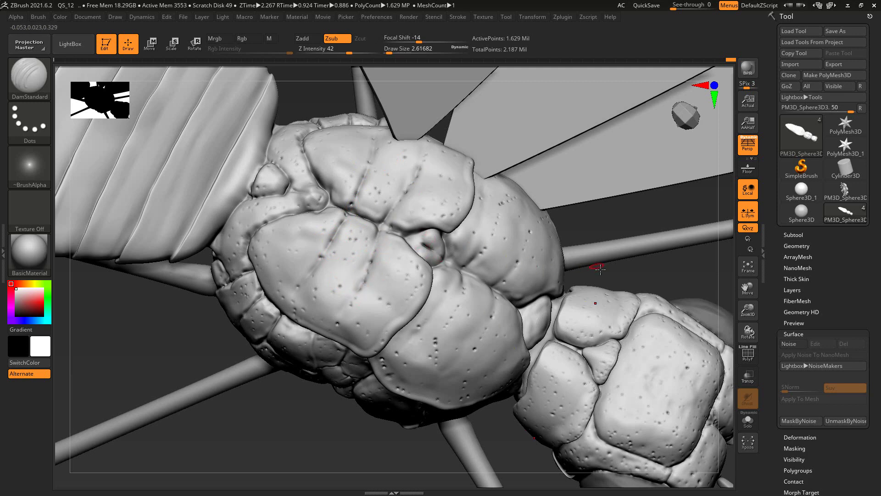
pyautogui.moveTo(590, 270); pyautogui.dragTo(496, 232, button='right')
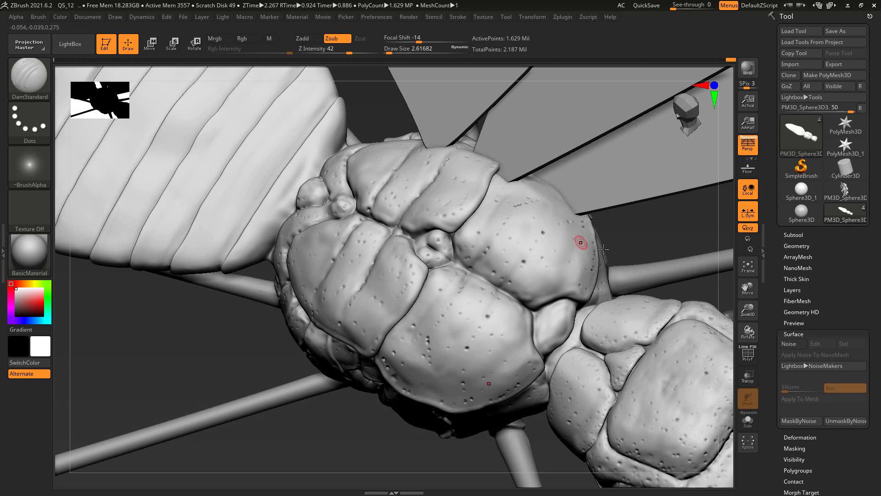
pyautogui.moveTo(580, 242); pyautogui.dragTo(531, 262, button='right')
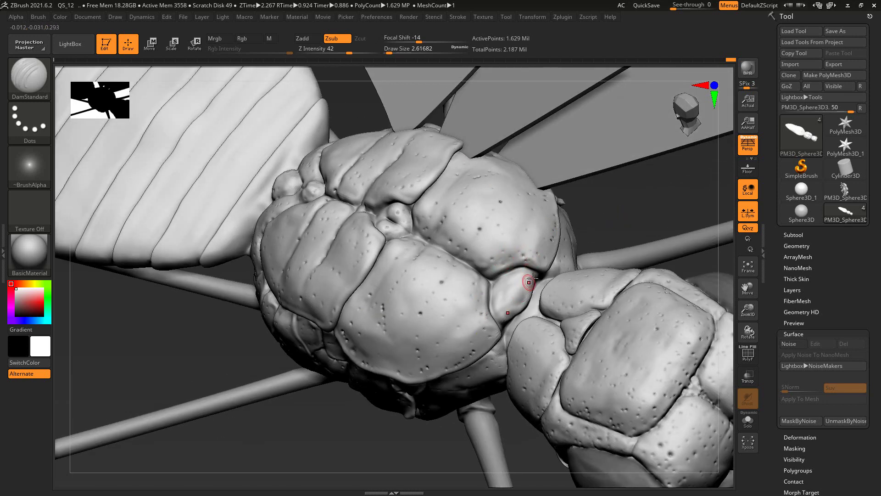
# - Carve a faint crease by the small bump, smooth it slightly, and frame thorax and head
pyautogui.moveTo(521, 288); pyautogui.dragTo(521, 272)
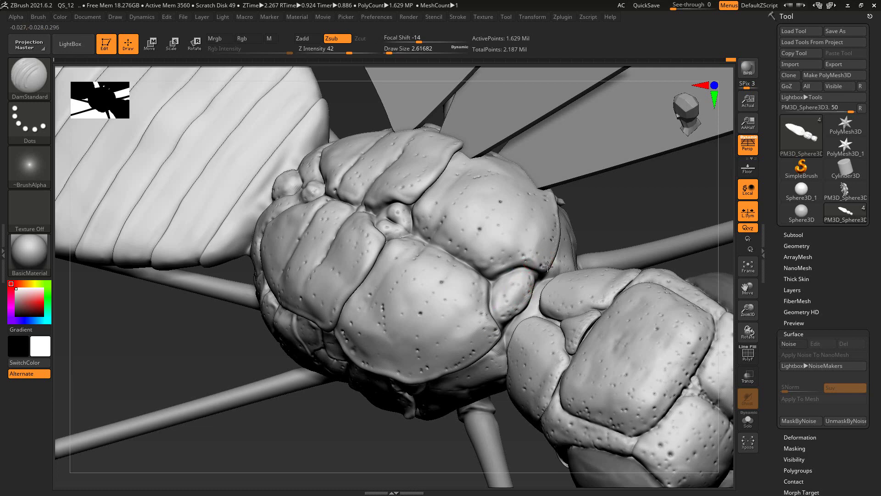
pyautogui.moveTo(495, 271)
pyautogui.mouseDown()
pyautogui.moveTo(472, 292)
pyautogui.moveTo(465, 274)
pyautogui.mouseUp()
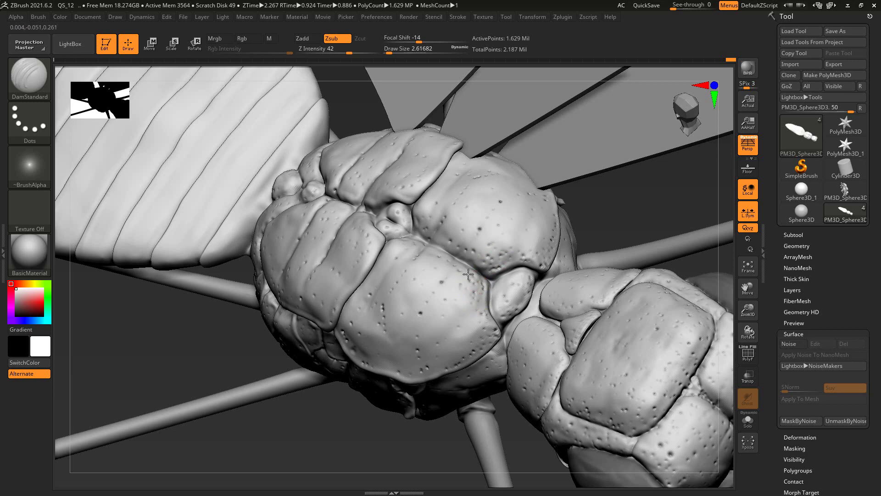
pyautogui.press('shift')
pyautogui.keyDown('shift'); pyautogui.moveTo(477, 293); pyautogui.dragTo(445, 333); pyautogui.keyUp('shift')
pyautogui.press('shift')
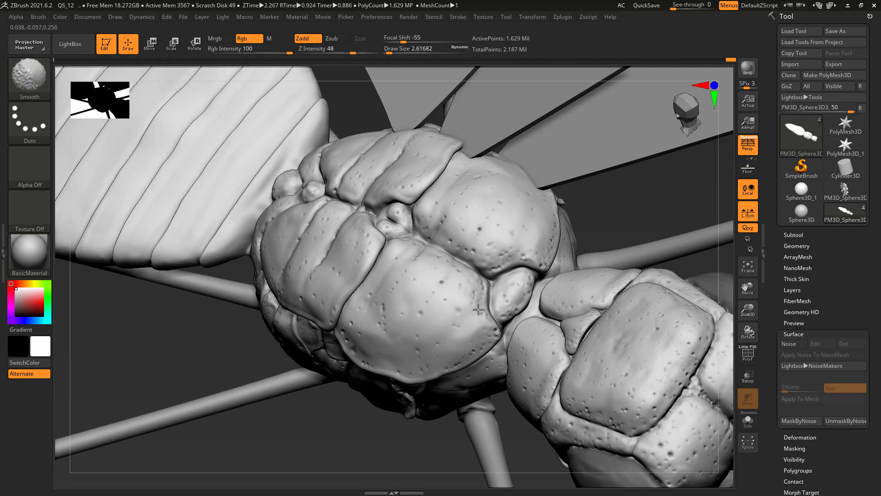
pyautogui.moveTo(433, 437); pyautogui.dragTo(413, 299)
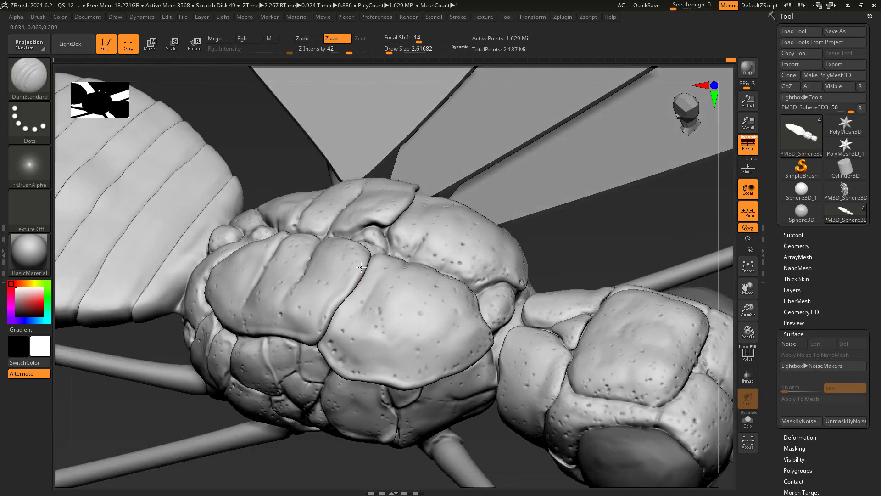
pyautogui.moveTo(361, 267)
pyautogui.mouseDown()
pyautogui.moveTo(472, 364)
pyautogui.moveTo(440, 251)
pyautogui.mouseUp()
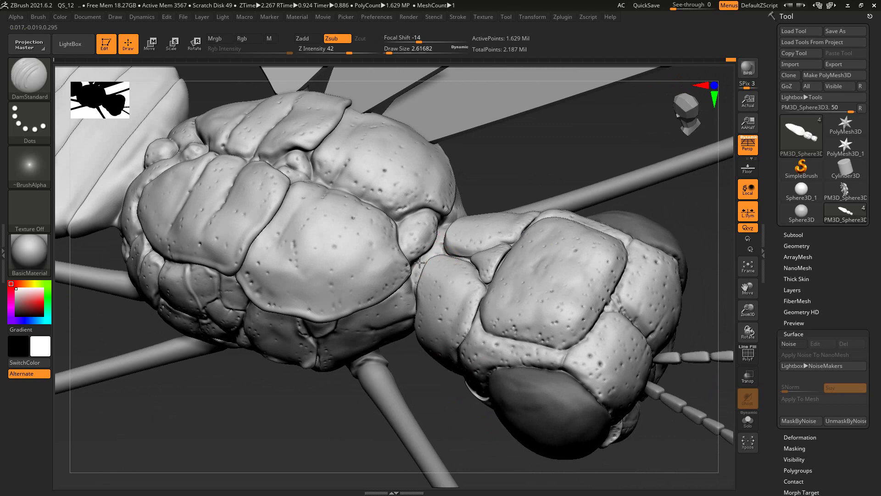
pyautogui.moveTo(437, 374); pyautogui.dragTo(453, 324)
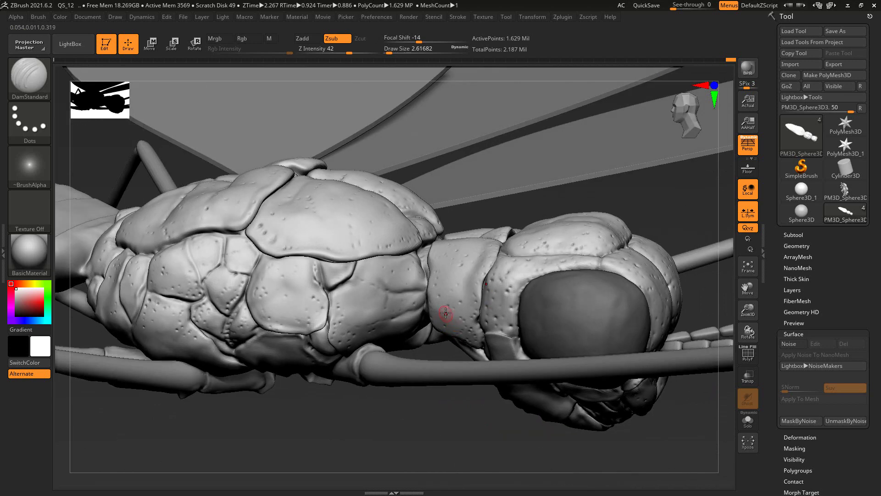
pyautogui.moveTo(571, 250); pyautogui.dragTo(597, 270, button='right')
pyautogui.moveTo(525, 445)
pyautogui.mouseDown()
pyautogui.moveTo(394, 407)
pyautogui.moveTo(531, 232)
pyautogui.mouseUp()
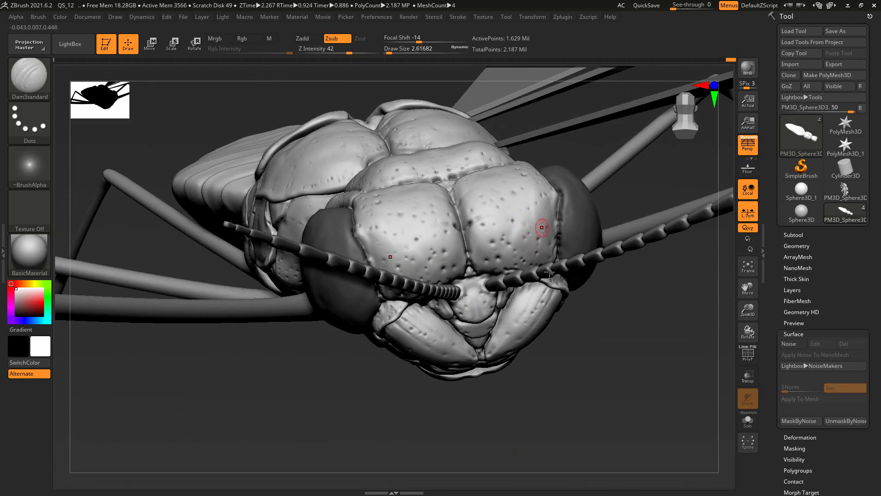
pyautogui.moveTo(535, 233); pyautogui.dragTo(502, 315, button='right')
pyautogui.keyDown('shift'); pyautogui.moveTo(504, 345); pyautogui.dragTo(489, 346, button='right'); pyautogui.keyUp('shift')
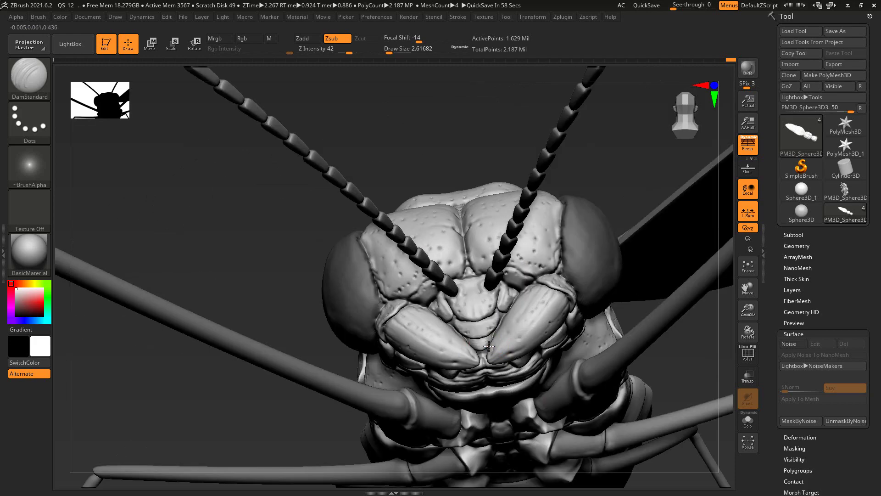
pyautogui.moveTo(671, 360); pyautogui.dragTo(512, 316)
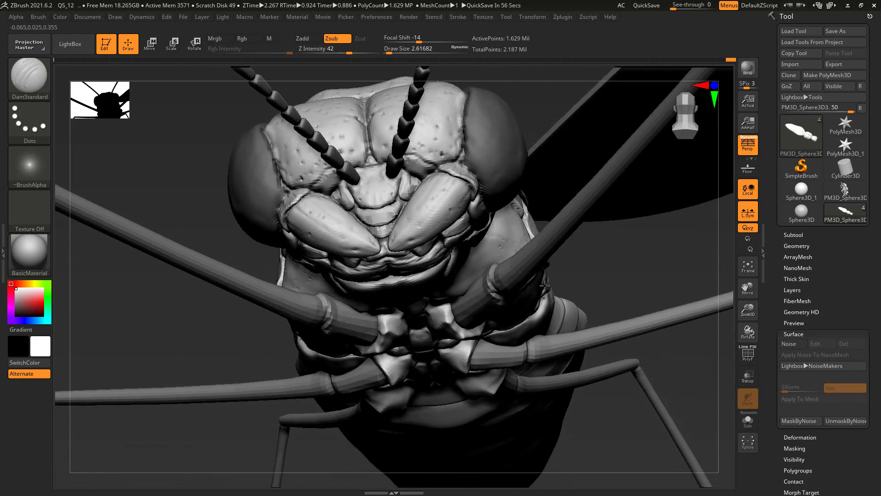
pyautogui.moveTo(576, 447)
pyautogui.mouseDown()
pyautogui.moveTo(538, 333)
pyautogui.moveTo(557, 238)
pyautogui.moveTo(468, 235)
pyautogui.mouseUp()
pyautogui.moveTo(564, 162)
pyautogui.mouseDown()
pyautogui.moveTo(469, 234)
pyautogui.moveTo(436, 234)
pyautogui.moveTo(449, 262)
pyautogui.moveTo(478, 252)
pyautogui.mouseUp()
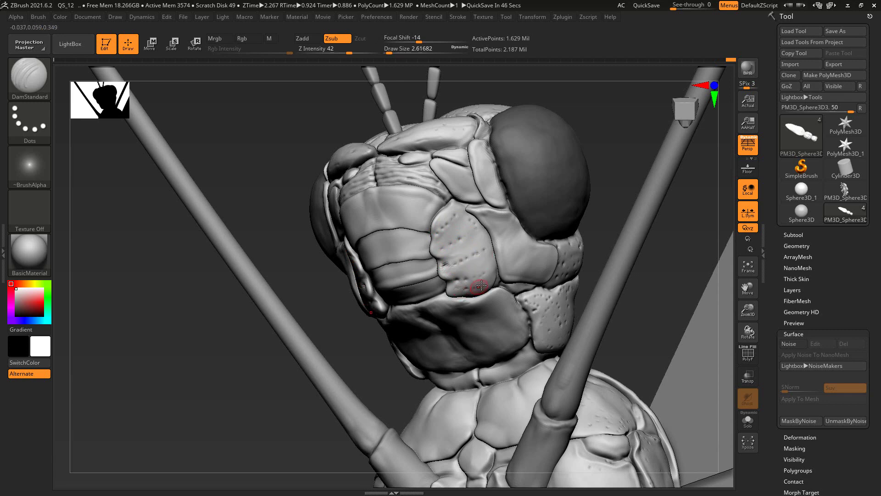
# - Add dimple dots and carve thin creases along the head plate edges and below the eye
pyautogui.moveTo(461, 250)
pyautogui.mouseDown()
pyautogui.moveTo(480, 237)
pyautogui.moveTo(457, 236)
pyautogui.moveTo(450, 203)
pyautogui.mouseUp()
pyautogui.moveTo(603, 147); pyautogui.dragTo(450, 165)
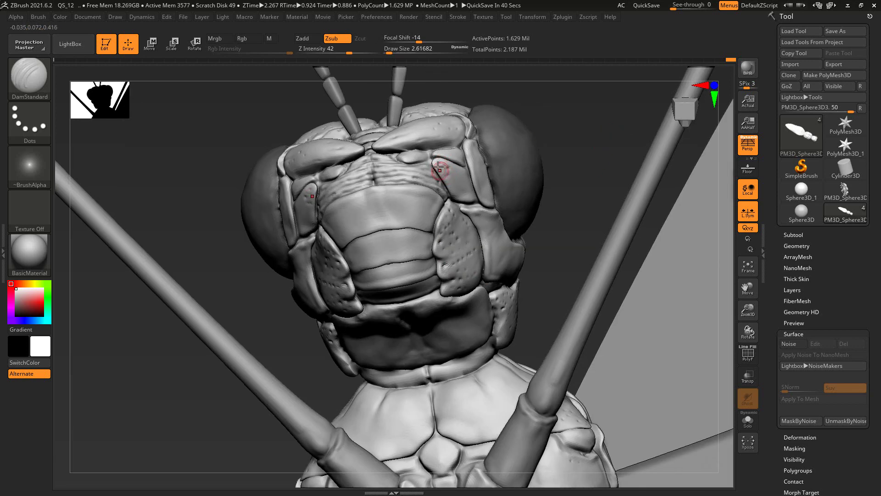
pyautogui.moveTo(463, 173); pyautogui.dragTo(463, 185, button='right')
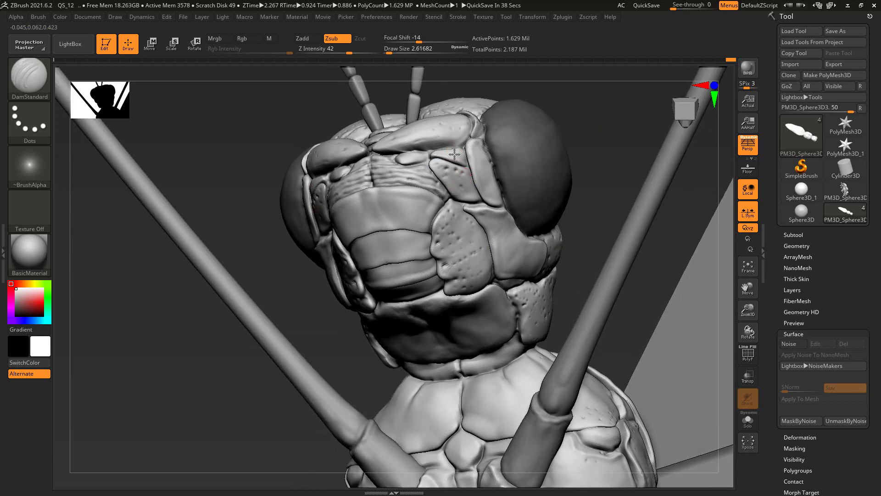
pyautogui.moveTo(470, 146); pyautogui.dragTo(484, 189)
pyautogui.moveTo(507, 226); pyautogui.dragTo(524, 270)
pyautogui.moveTo(543, 255); pyautogui.dragTo(506, 253, button='right')
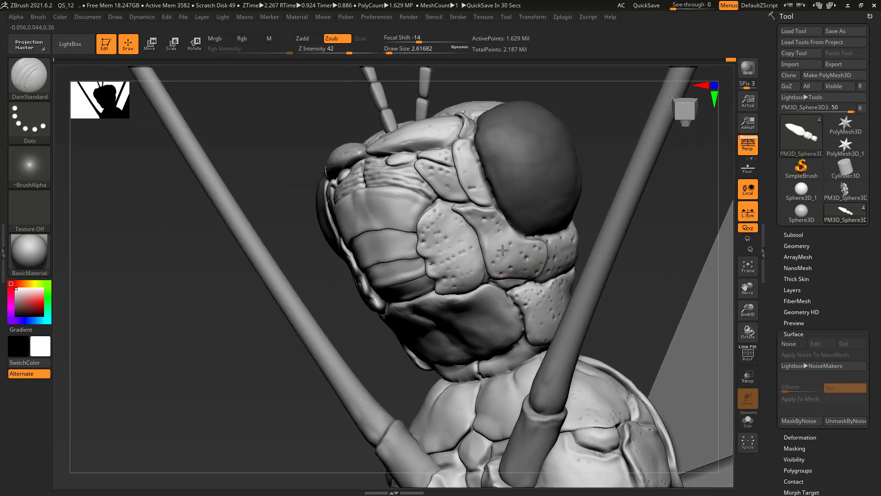
pyautogui.moveTo(569, 203); pyautogui.dragTo(482, 309, button='right')
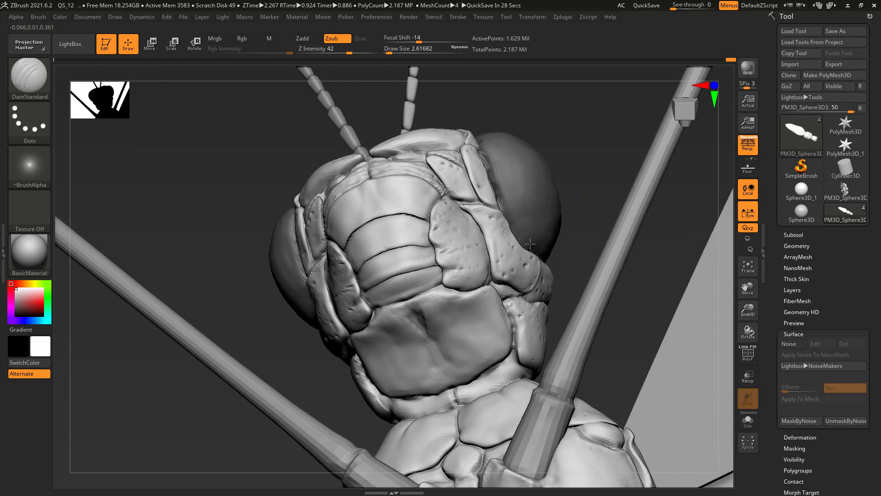
pyautogui.moveTo(491, 292); pyautogui.dragTo(506, 330)
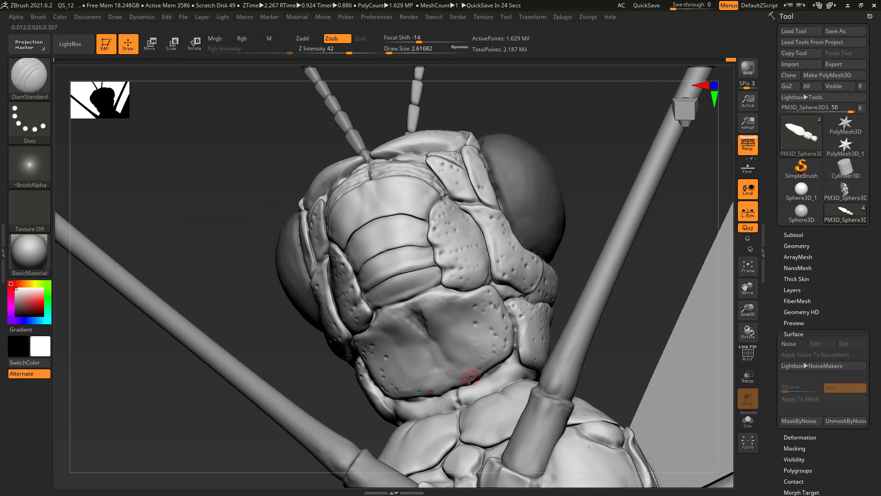
# - Sculpt a row of pits where the head meets the thorax, seen from below
pyautogui.moveTo(462, 342)
pyautogui.mouseDown(button='right')
pyautogui.moveTo(574, 158)
pyautogui.moveTo(456, 357)
pyautogui.mouseUp(button='right')
pyautogui.moveTo(593, 205); pyautogui.dragTo(507, 357, button='right')
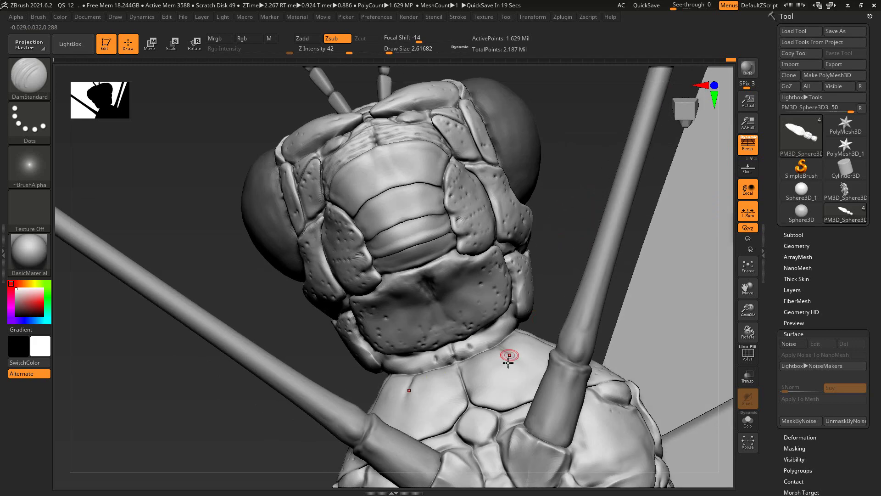
pyautogui.moveTo(563, 274)
pyautogui.mouseDown(button='right')
pyautogui.moveTo(570, 213)
pyautogui.moveTo(461, 323)
pyautogui.mouseUp(button='right')
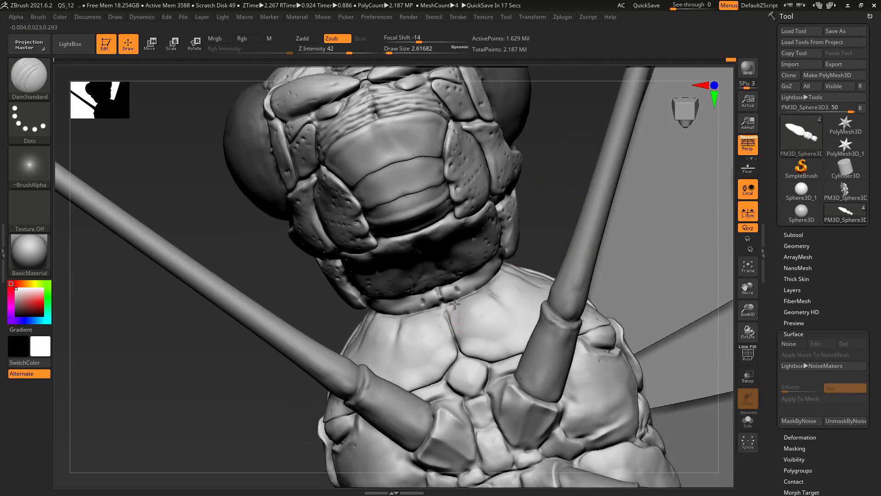
pyautogui.moveTo(474, 310); pyautogui.dragTo(487, 305)
pyautogui.moveTo(557, 203); pyautogui.dragTo(505, 274)
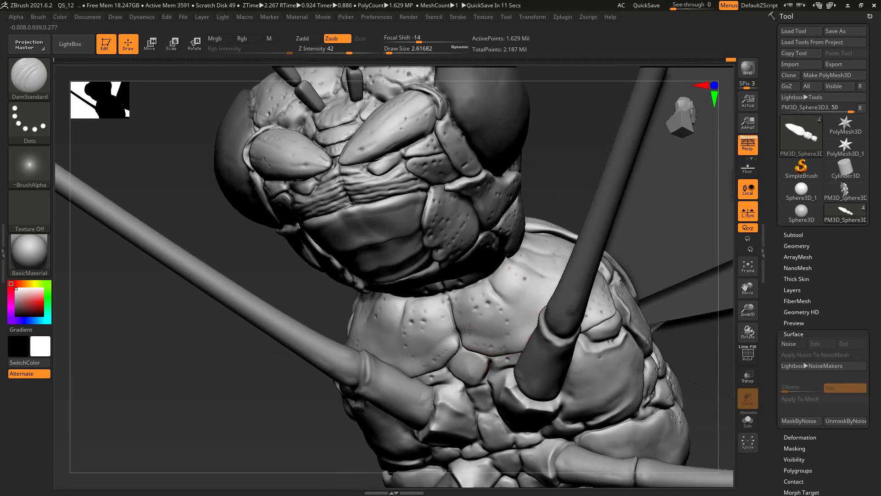
pyautogui.moveTo(571, 183); pyautogui.dragTo(391, 232)
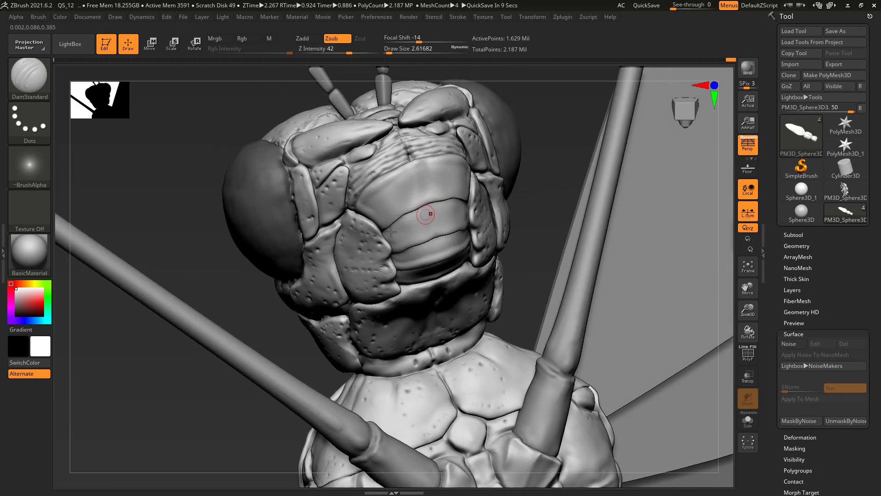
pyautogui.press('ctrl')
pyautogui.press('shift')
pyautogui.press('shift')
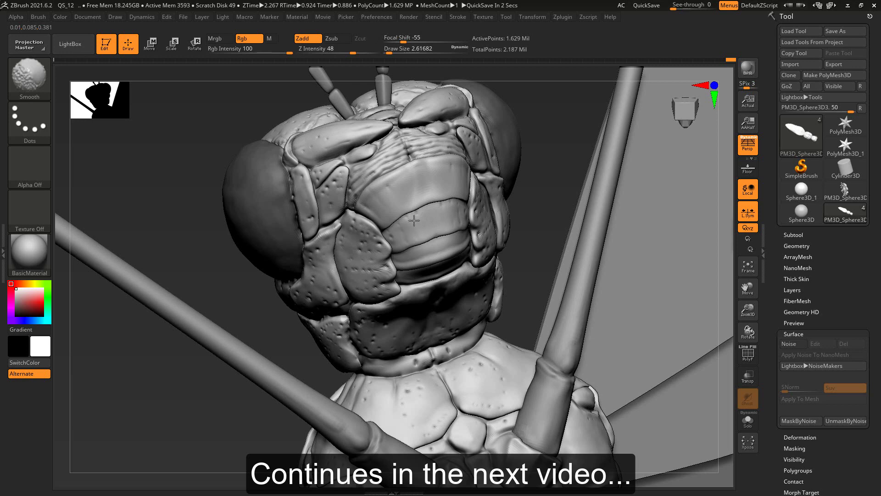
# - Lightly smooth the forehead with two Smooth strokes
pyautogui.moveTo(414, 221); pyautogui.dragTo(442, 190, button='right')
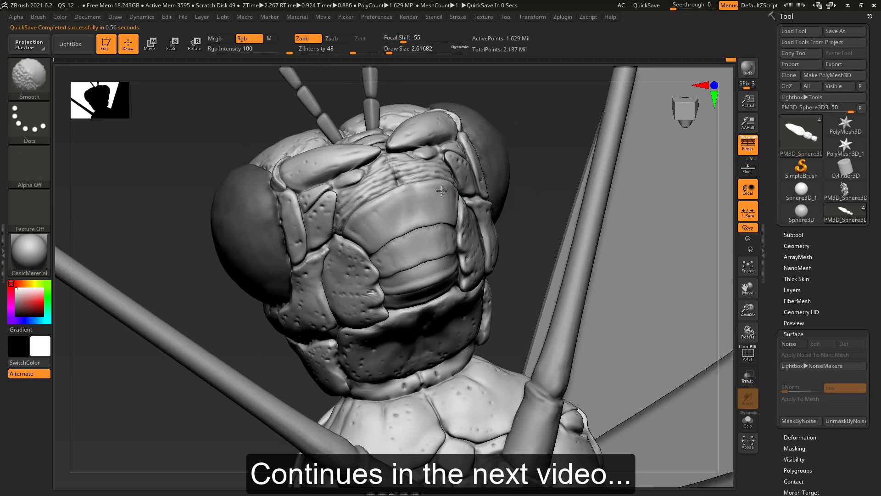
pyautogui.moveTo(528, 148); pyautogui.dragTo(451, 187, button='right')
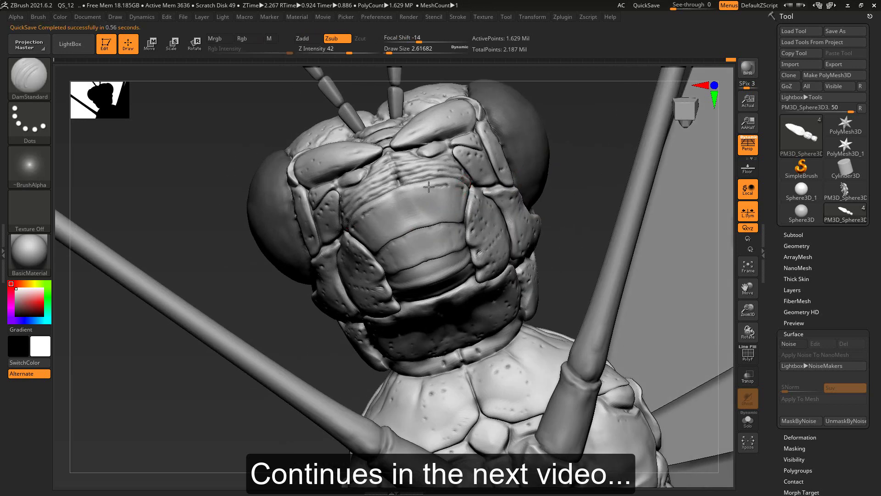
pyautogui.keyDown('shift'); pyautogui.moveTo(412, 190); pyautogui.dragTo(455, 213); pyautogui.keyUp('shift')
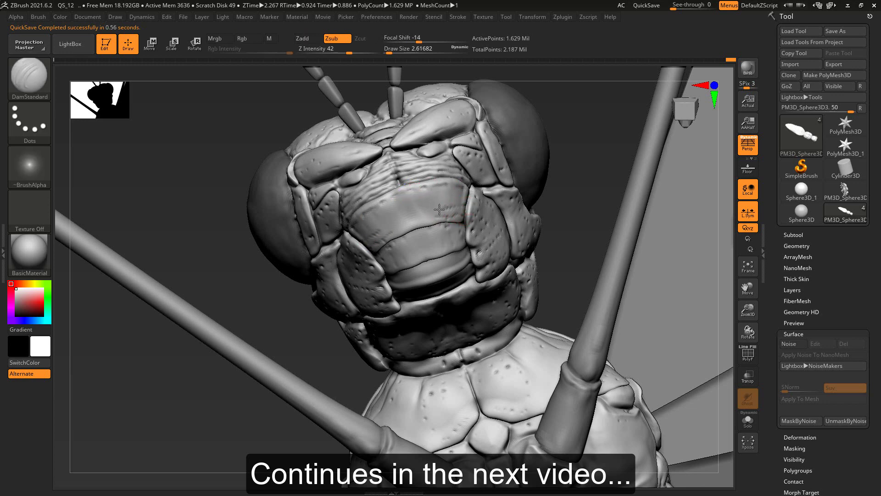
pyautogui.keyDown('shift'); pyautogui.moveTo(445, 200); pyautogui.dragTo(445, 213); pyautogui.keyUp('shift')
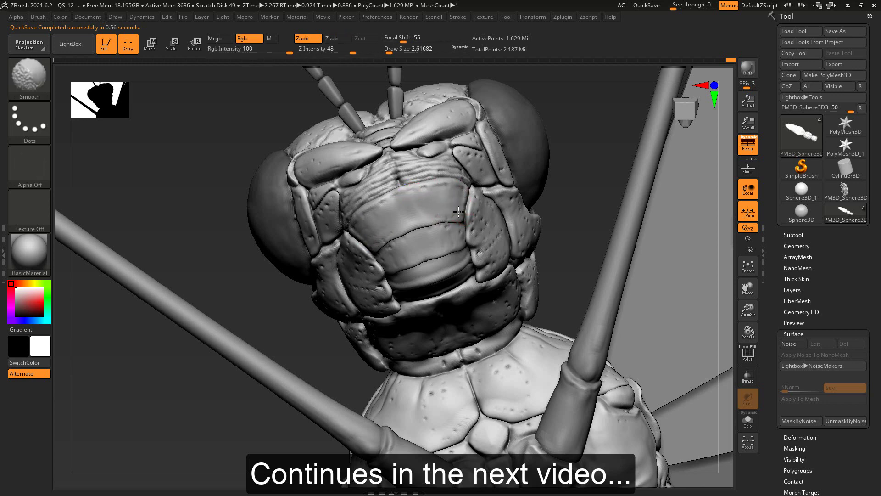
# - Rework the mandible surfaces with DamStandard and zoom out to the whole insect
pyautogui.moveTo(456, 236)
pyautogui.mouseDown(button='right')
pyautogui.moveTo(574, 128)
pyautogui.moveTo(416, 165)
pyautogui.mouseUp(button='right')
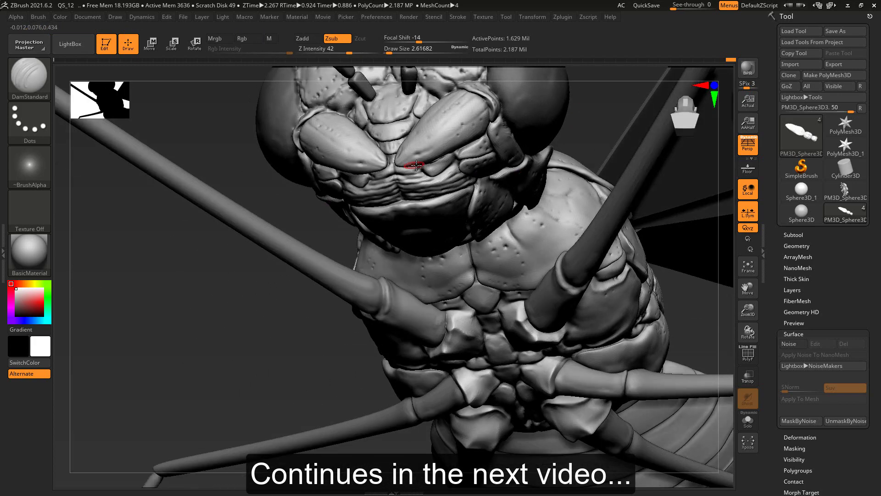
pyautogui.moveTo(299, 367)
pyautogui.mouseDown(button='right')
pyautogui.moveTo(327, 352)
pyautogui.moveTo(344, 250)
pyautogui.mouseUp(button='right')
pyautogui.moveTo(316, 237); pyautogui.dragTo(335, 256)
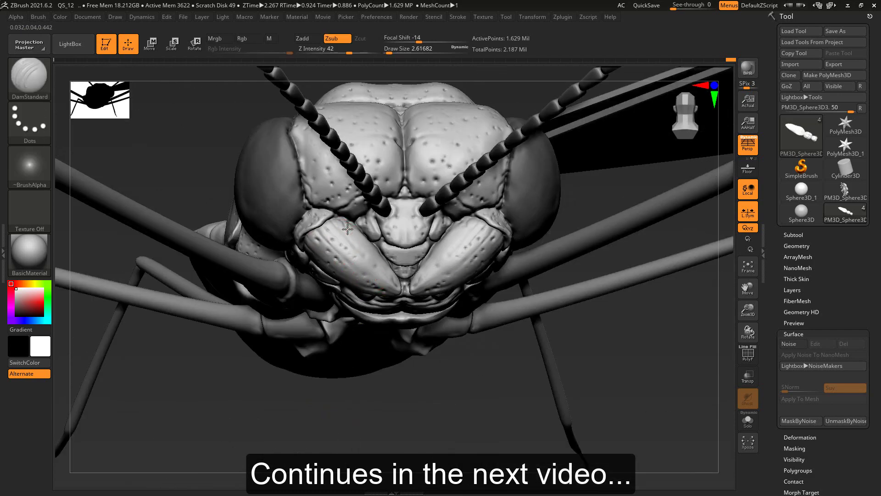
pyautogui.moveTo(472, 362); pyautogui.dragTo(364, 236, button='right')
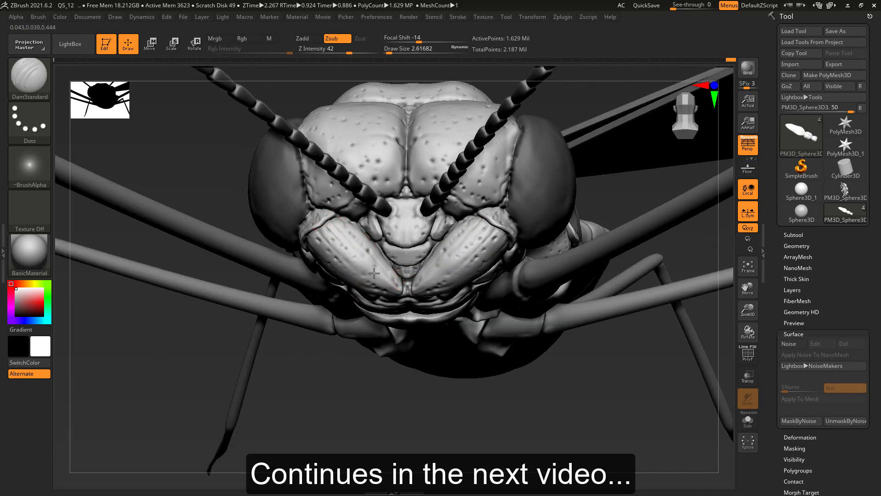
pyautogui.moveTo(377, 276); pyautogui.dragTo(326, 237)
pyautogui.moveTo(427, 407); pyautogui.dragTo(412, 240)
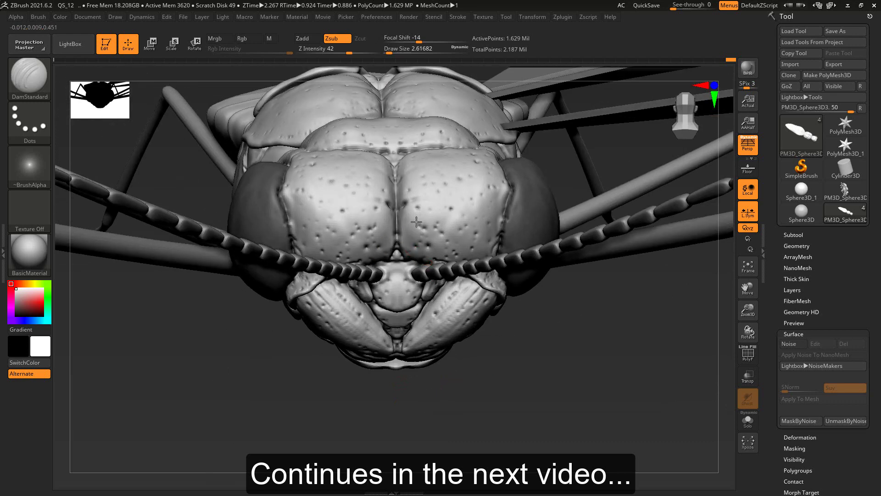
pyautogui.moveTo(538, 343)
pyautogui.mouseDown()
pyautogui.moveTo(519, 370)
pyautogui.moveTo(417, 251)
pyautogui.mouseUp()
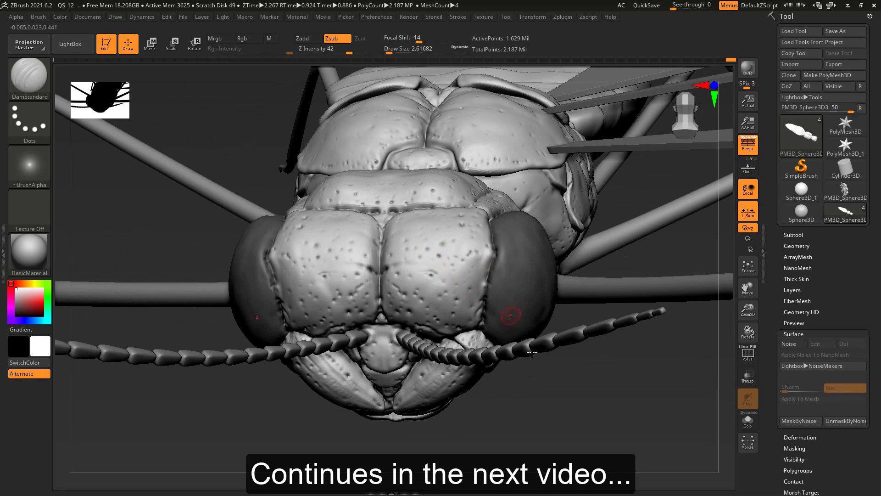
pyautogui.moveTo(532, 352); pyautogui.dragTo(586, 353)
pyautogui.moveTo(749, 310)
pyautogui.mouseDown()
pyautogui.moveTo(604, 316)
pyautogui.moveTo(564, 362)
pyautogui.moveTo(582, 365)
pyautogui.moveTo(577, 383)
pyautogui.moveTo(552, 399)
pyautogui.moveTo(560, 411)
pyautogui.moveTo(569, 394)
pyautogui.moveTo(560, 416)
pyautogui.moveTo(446, 409)
pyautogui.moveTo(499, 370)
pyautogui.moveTo(572, 357)
pyautogui.moveTo(565, 396)
pyautogui.moveTo(520, 392)
pyautogui.moveTo(549, 391)
pyautogui.moveTo(582, 362)
pyautogui.moveTo(586, 381)
pyautogui.moveTo(608, 364)
pyautogui.moveTo(578, 405)
pyautogui.moveTo(556, 403)
pyautogui.moveTo(539, 384)
pyautogui.mouseUp()
# - Select the wing subtool, show the floor grid, and run a BPR render at a three-quarter angle
pyautogui.keyDown('alt'); pyautogui.click(578, 406); pyautogui.keyUp('alt')
pyautogui.moveTo(479, 367); pyautogui.dragTo(493, 357)
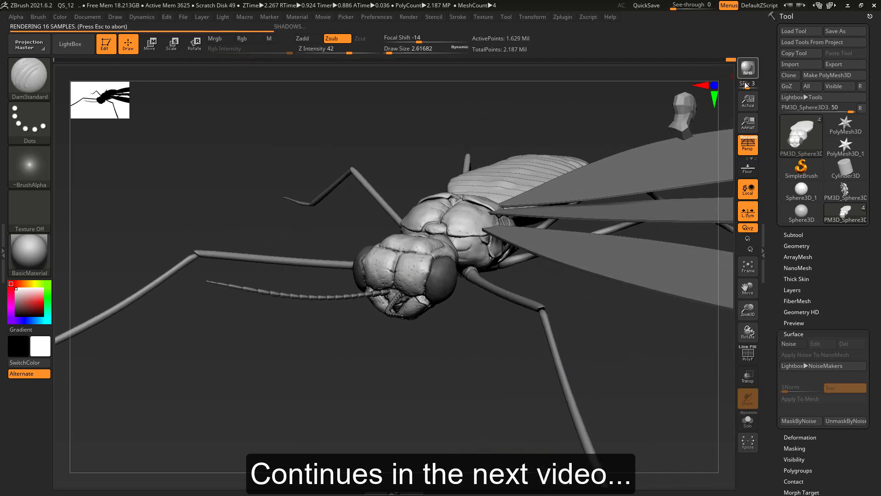
pyautogui.hotkey('shift', 'p')
pyautogui.hotkey('shift', 'r')
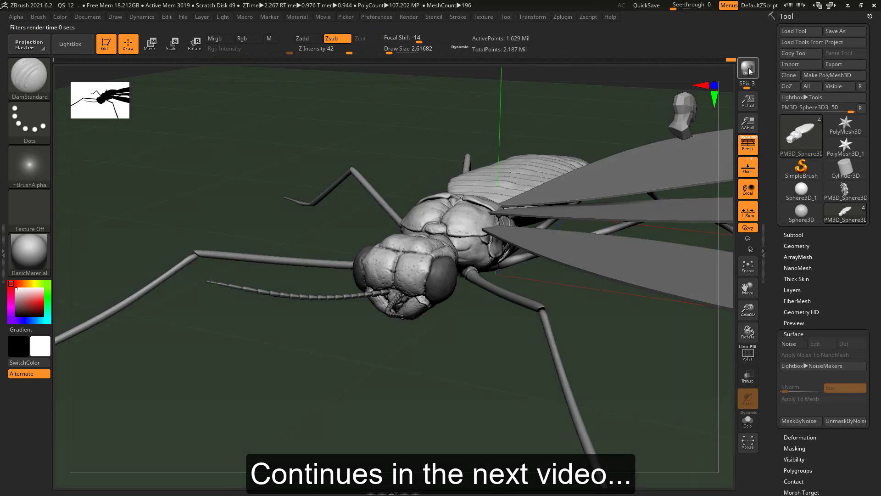
pyautogui.moveTo(473, 404)
pyautogui.mouseDown()
pyautogui.moveTo(484, 394)
pyautogui.moveTo(514, 394)
pyautogui.moveTo(650, 360)
pyautogui.moveTo(583, 391)
pyautogui.mouseUp()
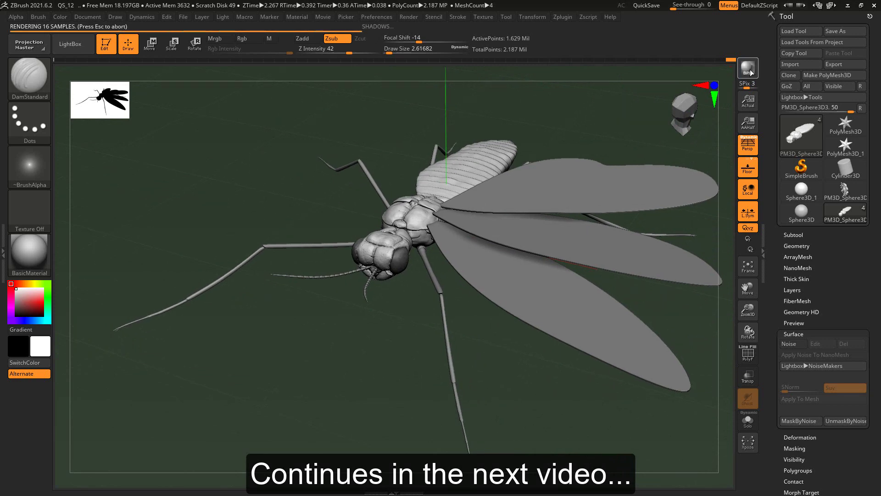